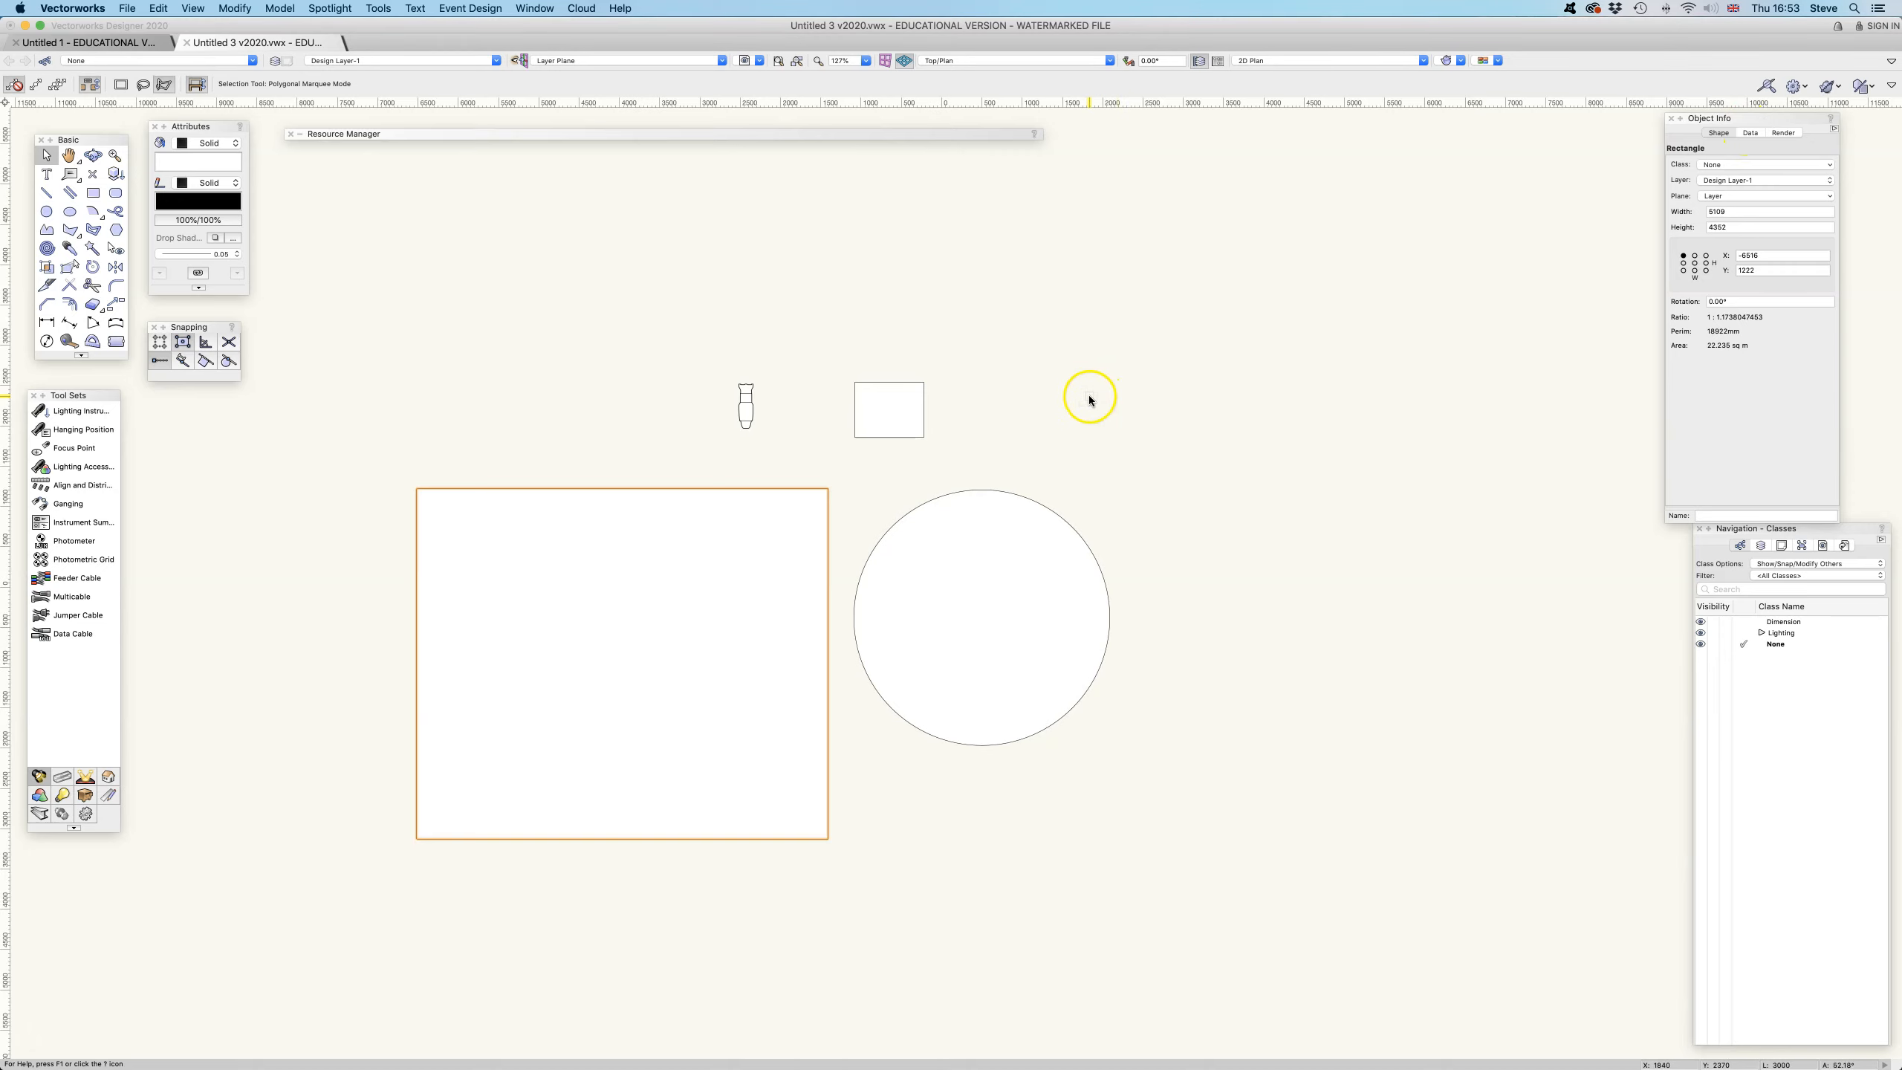
- Deselect the large rectangle and move the Object Info palette closer to the drawing
click(1089, 399)
drag(1733, 120, 1444, 244)
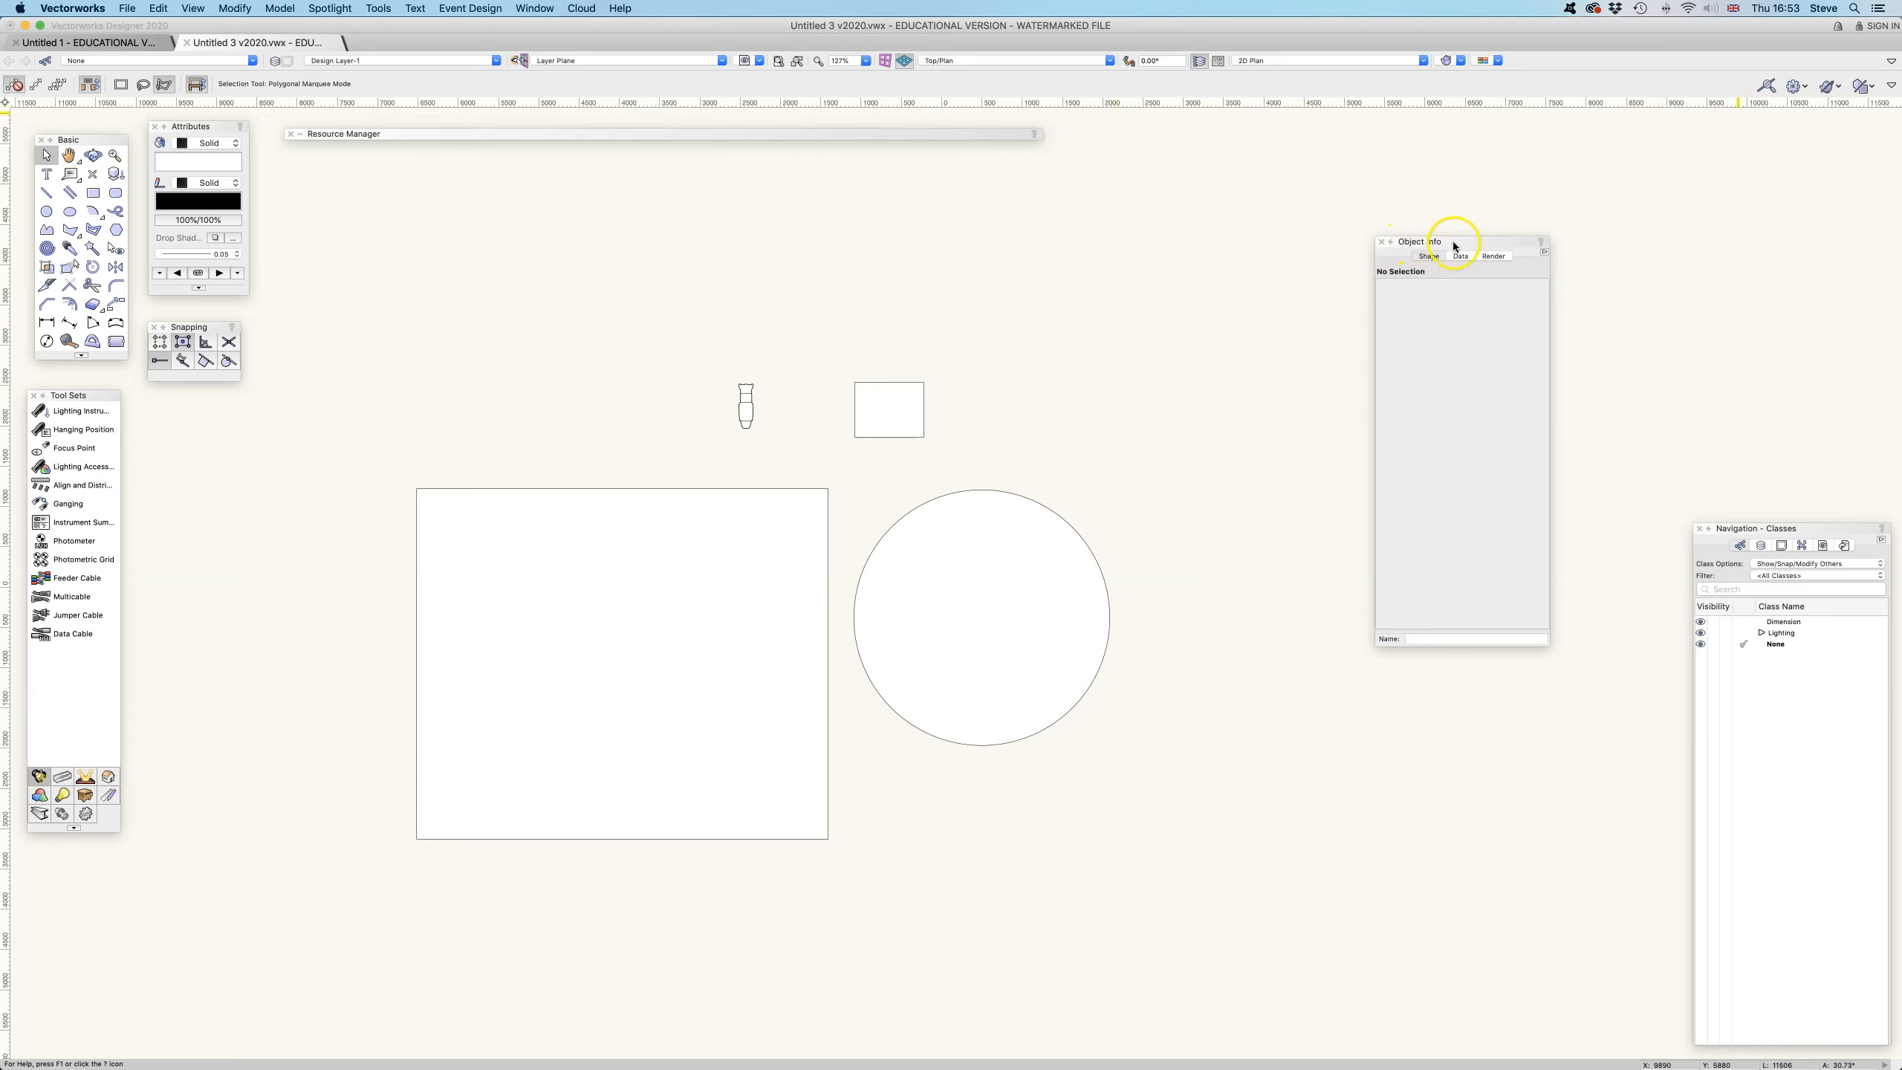
drag(1454, 242, 1508, 150)
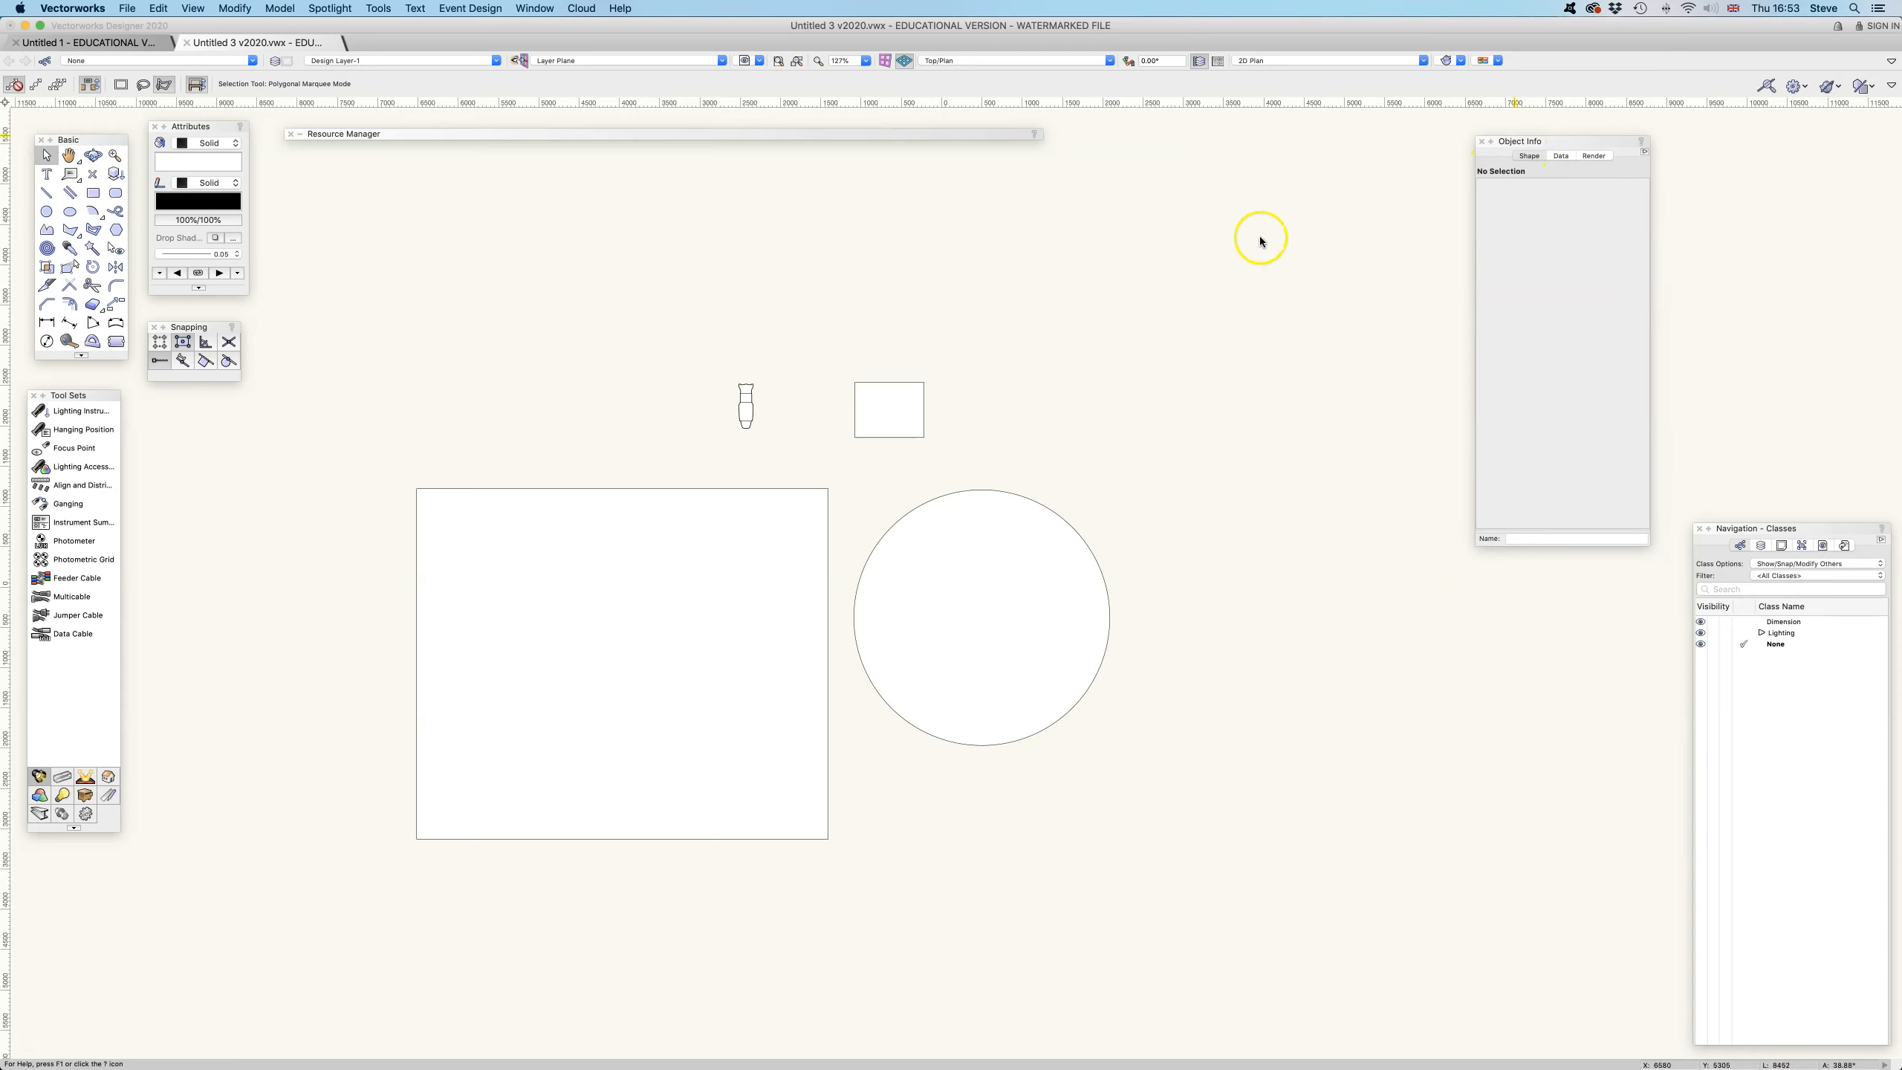
- Select the circle and check which plane options it offers, leaving it on the layer plane
click(1040, 502)
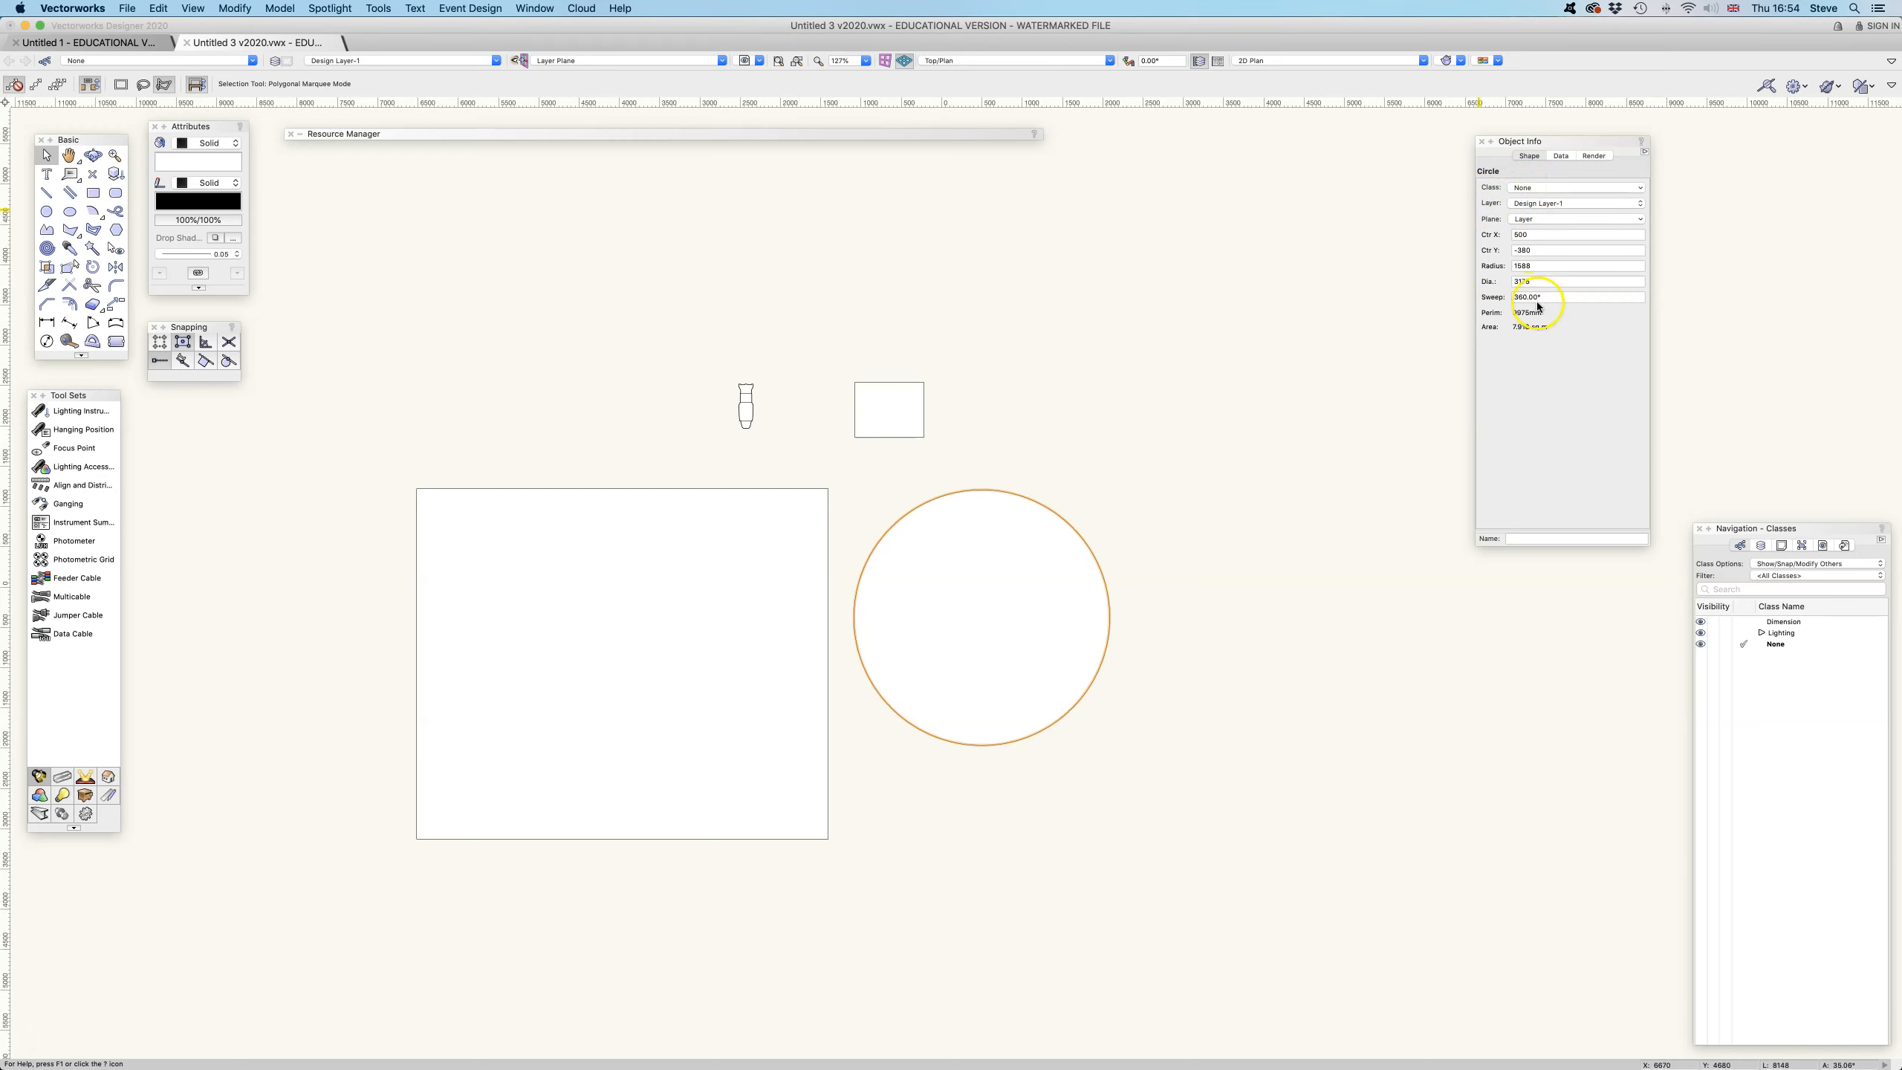
click(1529, 219)
click(1531, 222)
click(1542, 219)
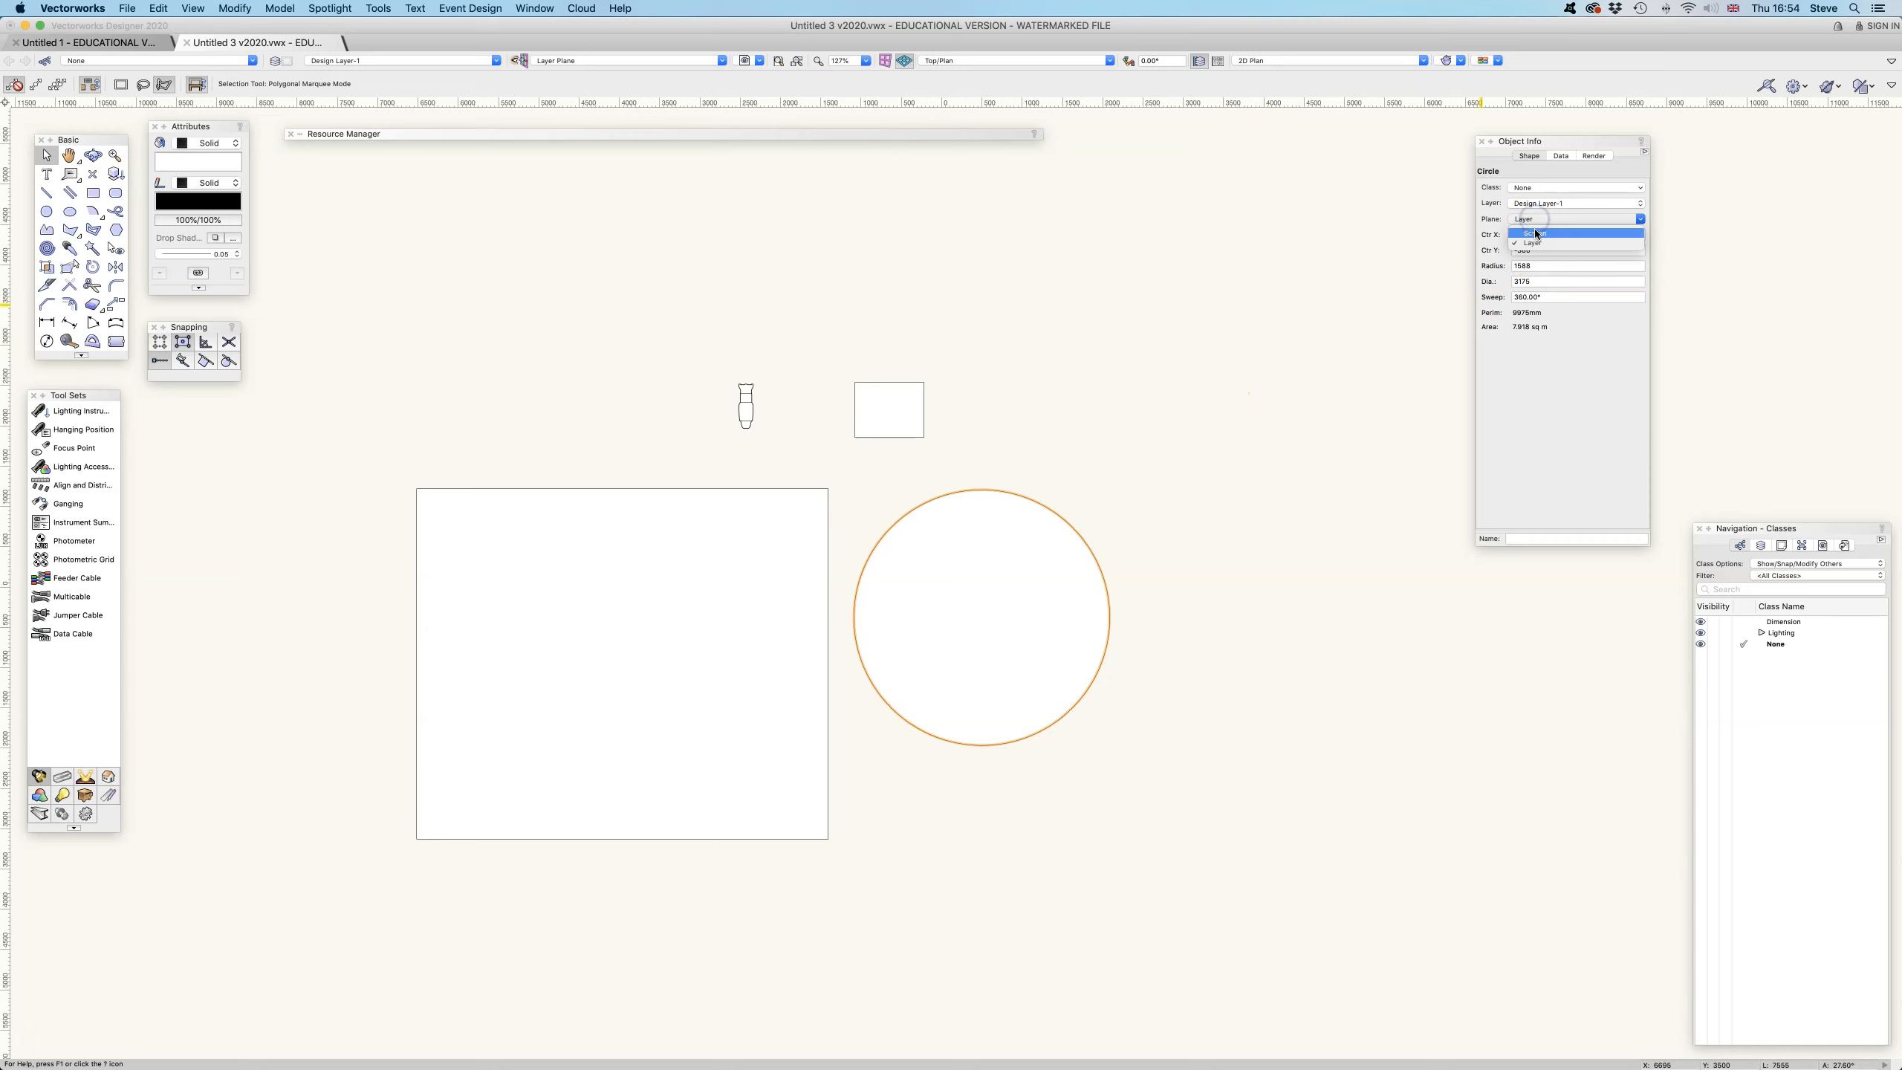
click(1163, 336)
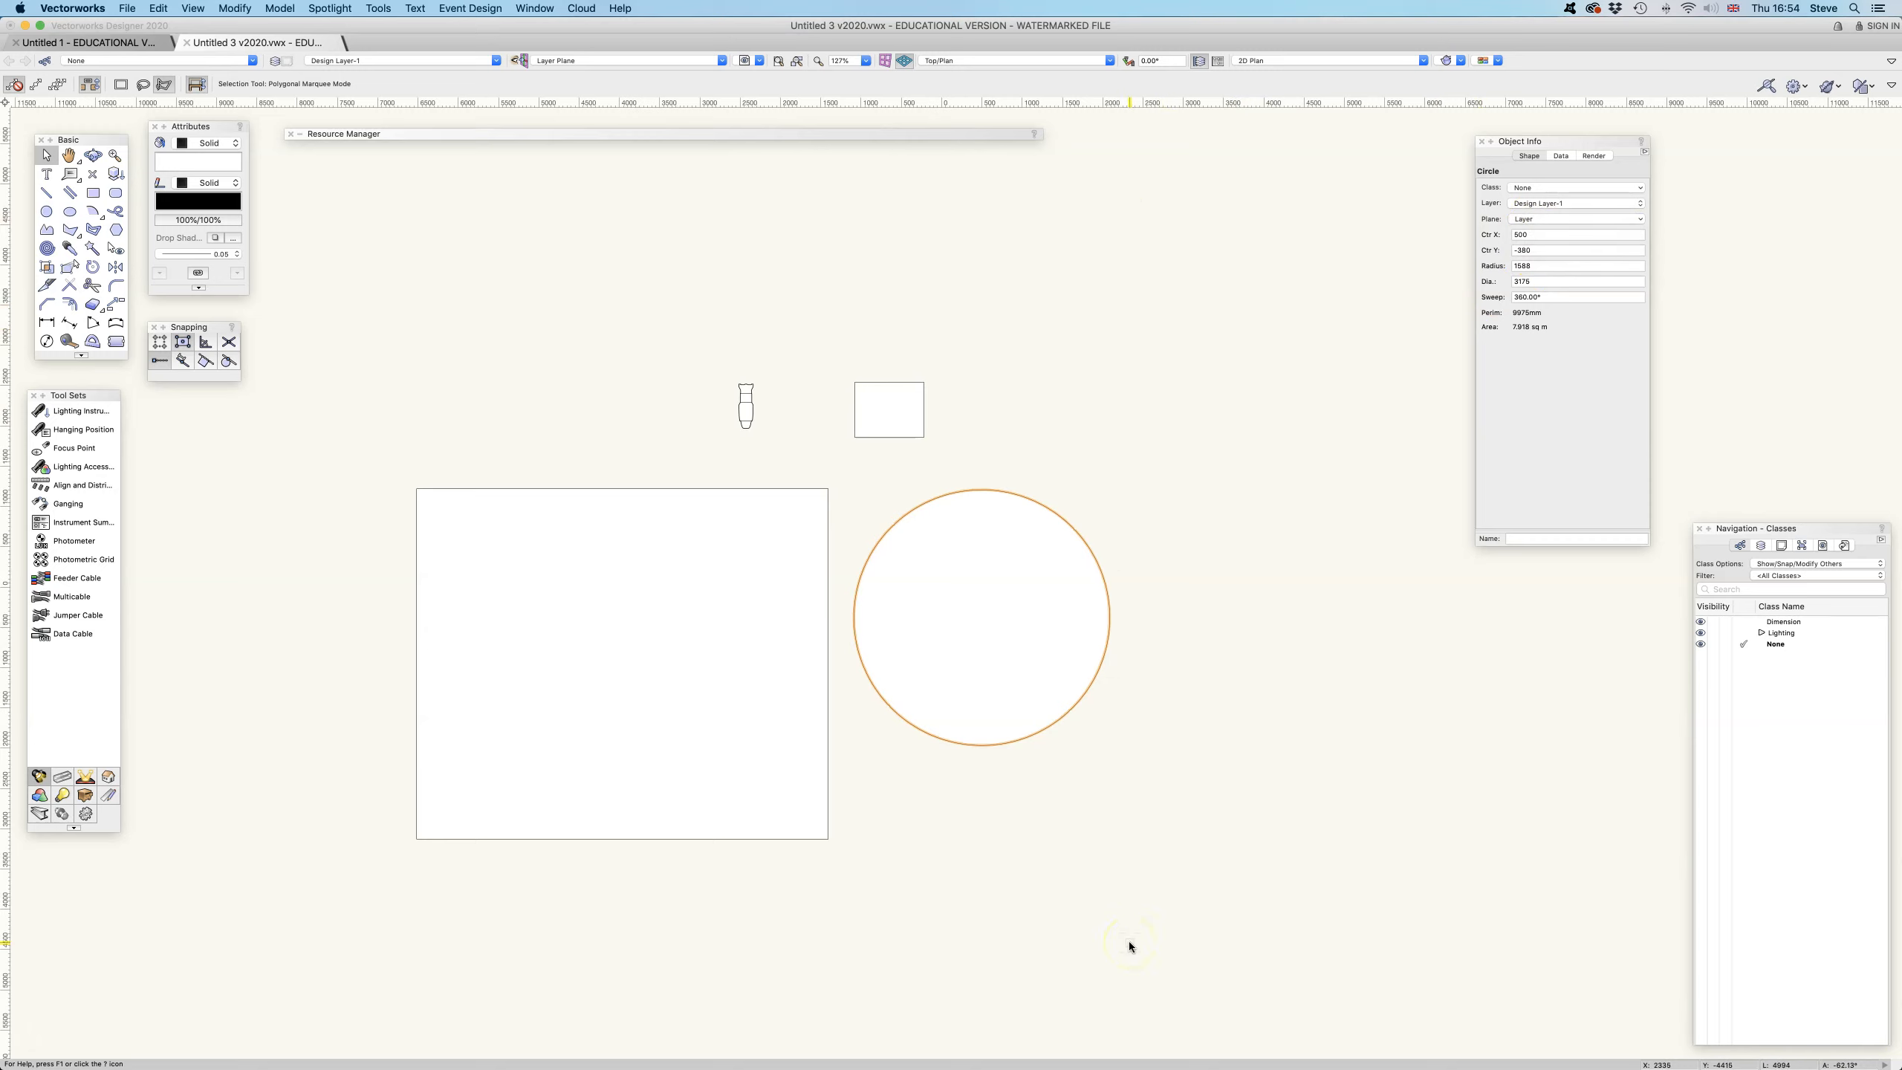
click(1180, 556)
- Examine the shapes in a tilted 3D view with the Flyover tool and return to the Top/Plan view
click(269, 209)
click(93, 155)
drag(1125, 685, 1061, 510)
click(867, 618)
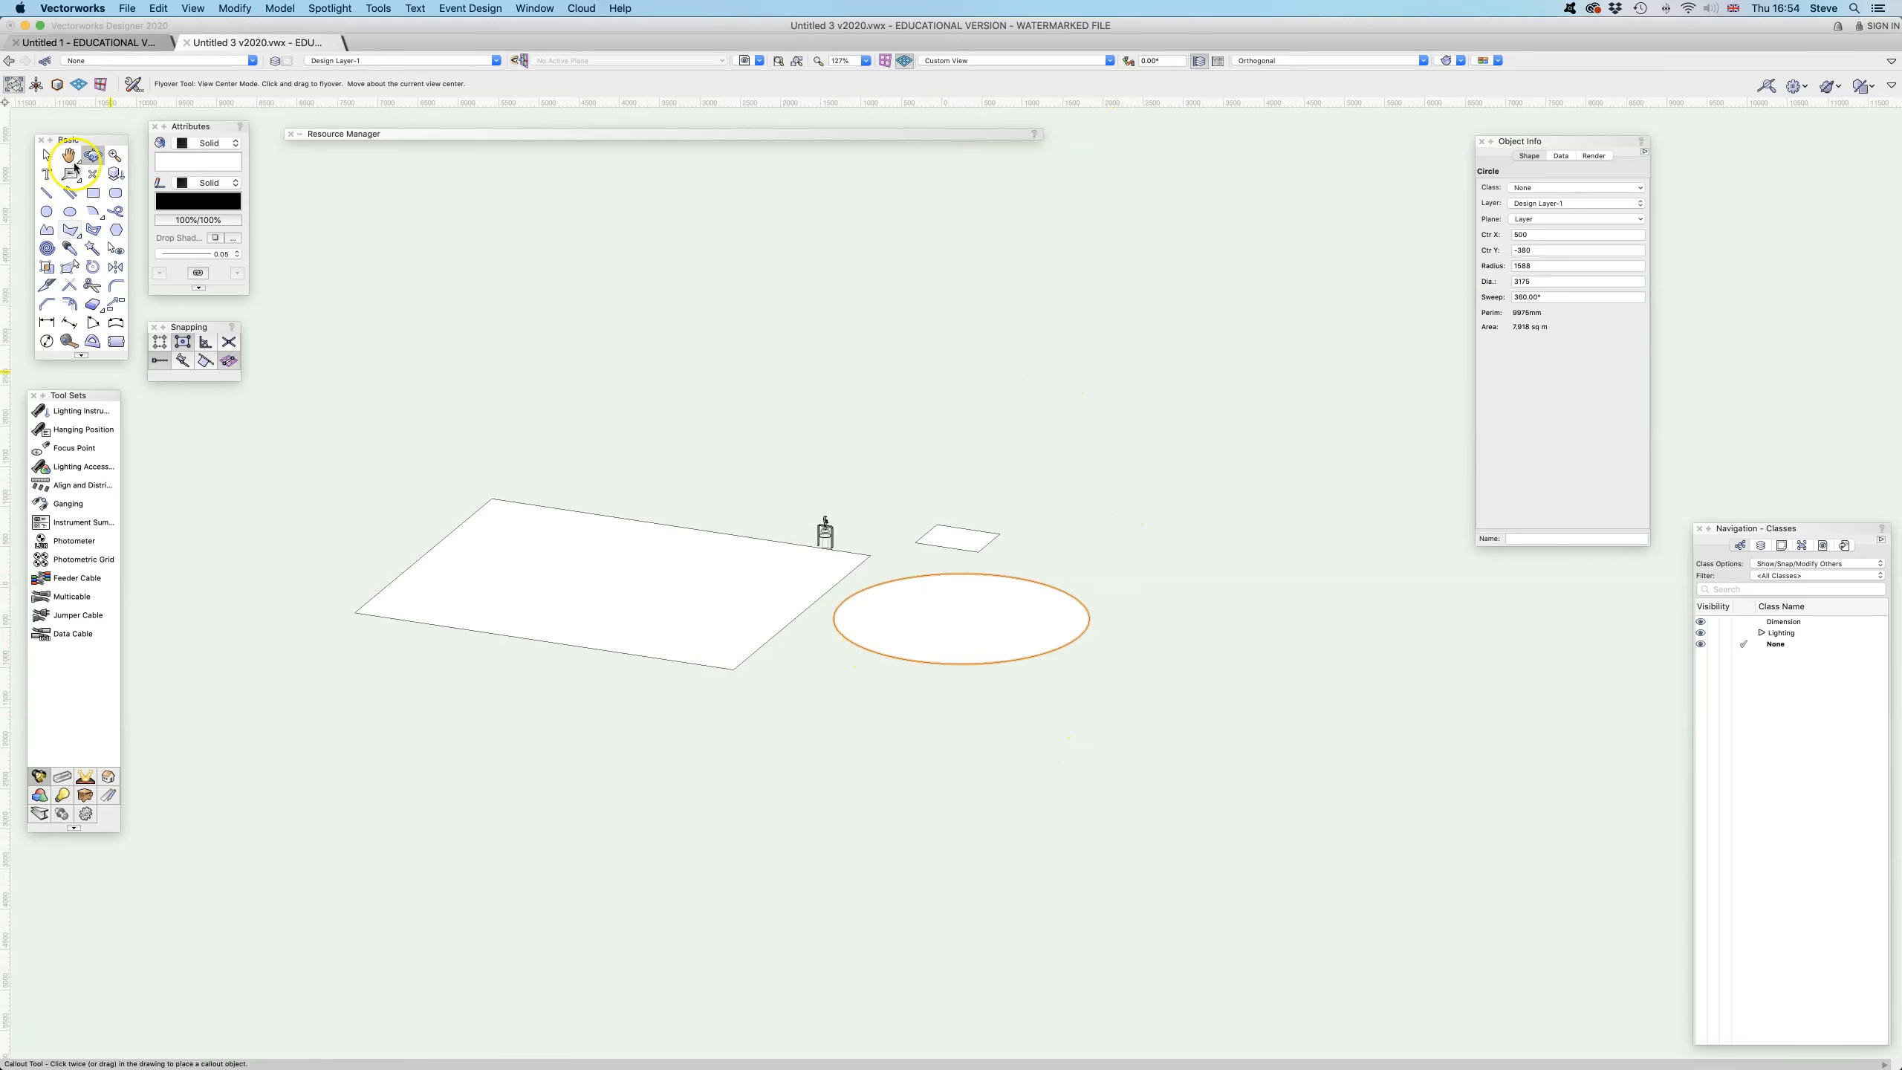
click(46, 155)
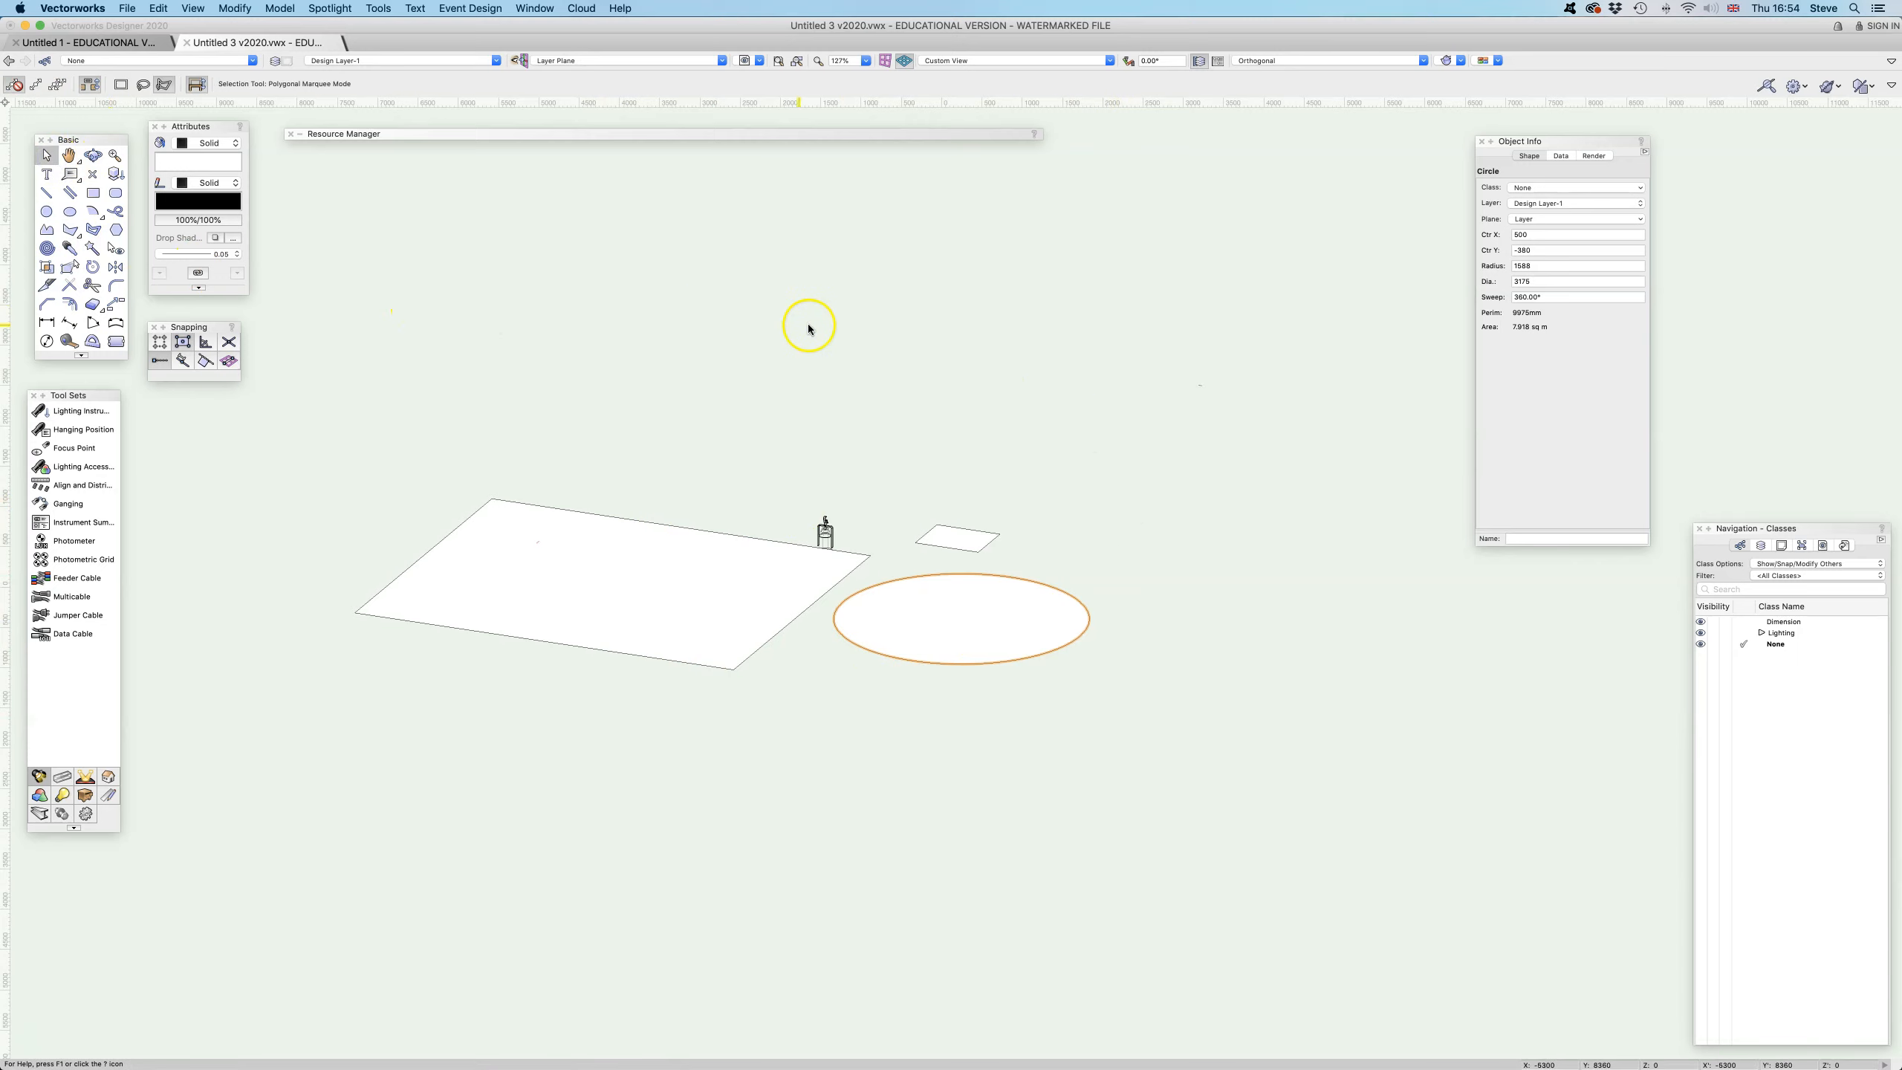
scroll(810, 328, down, 1)
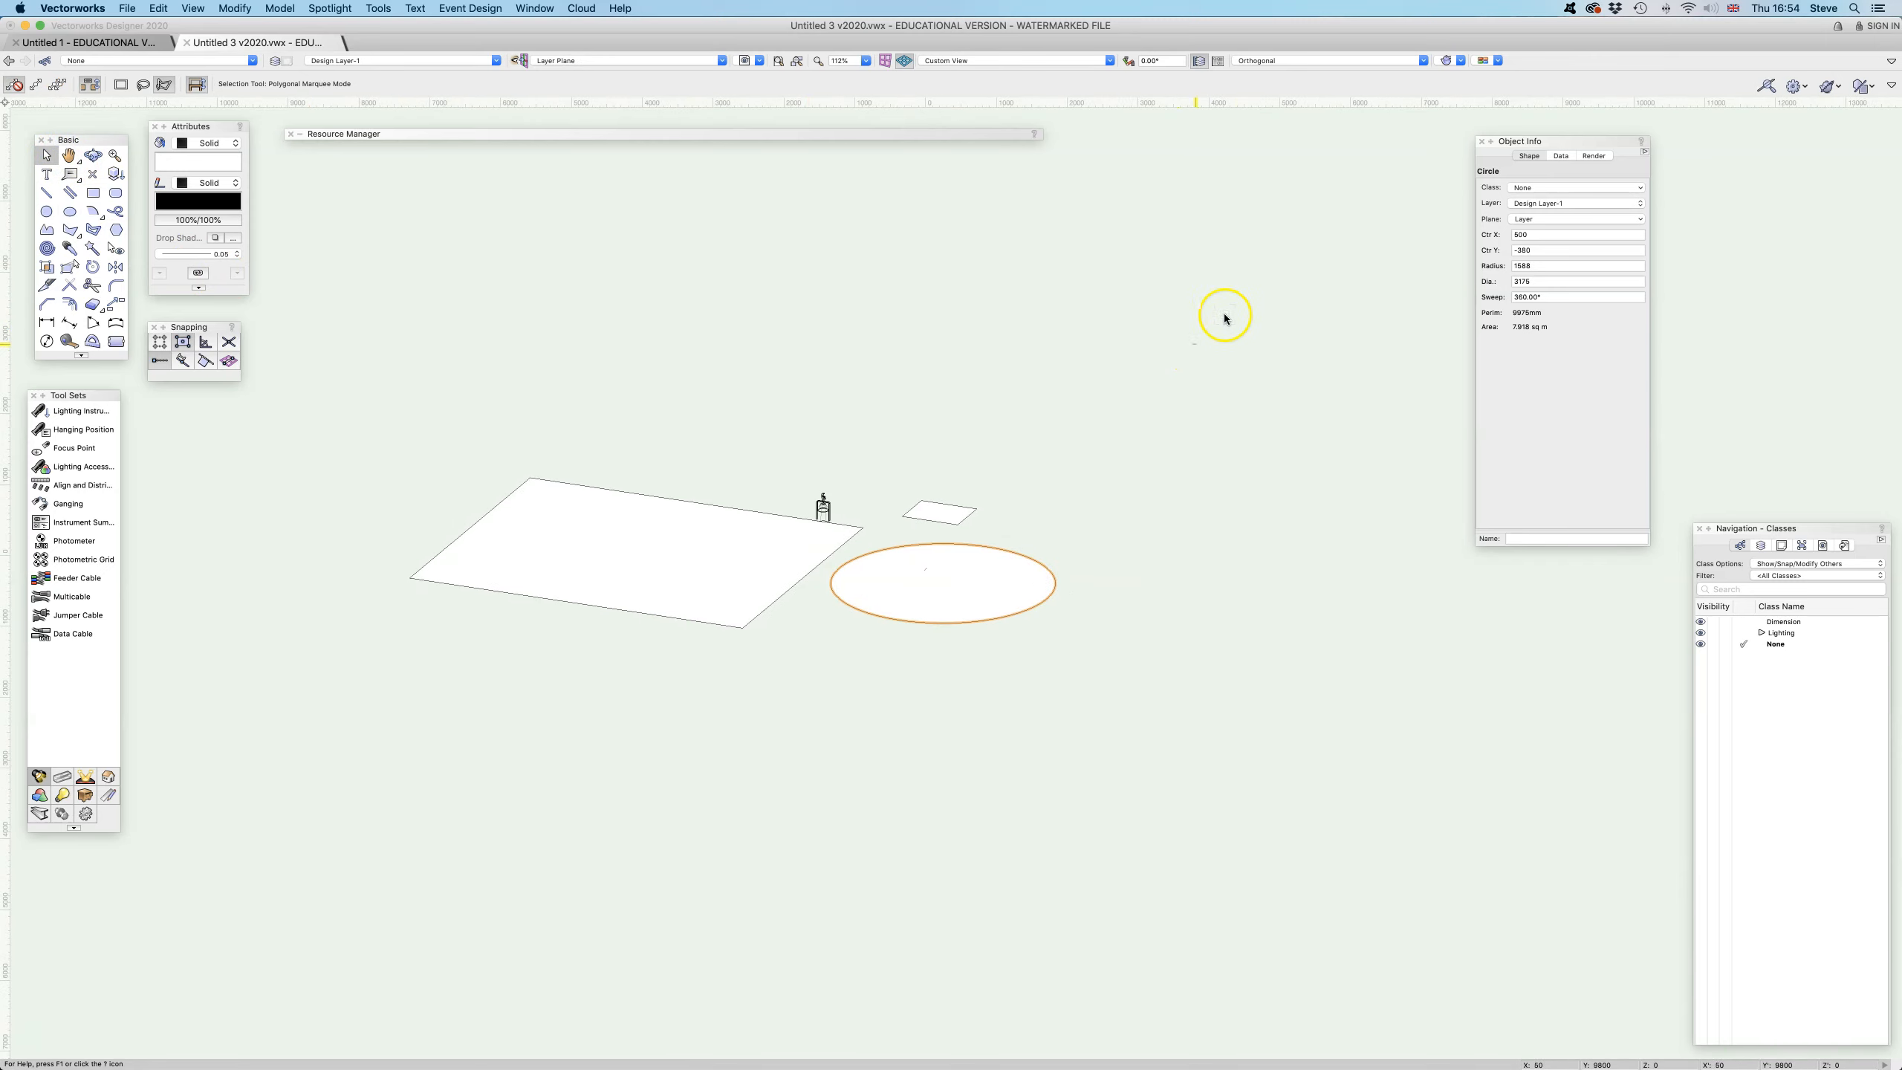
click(1108, 61)
click(1083, 71)
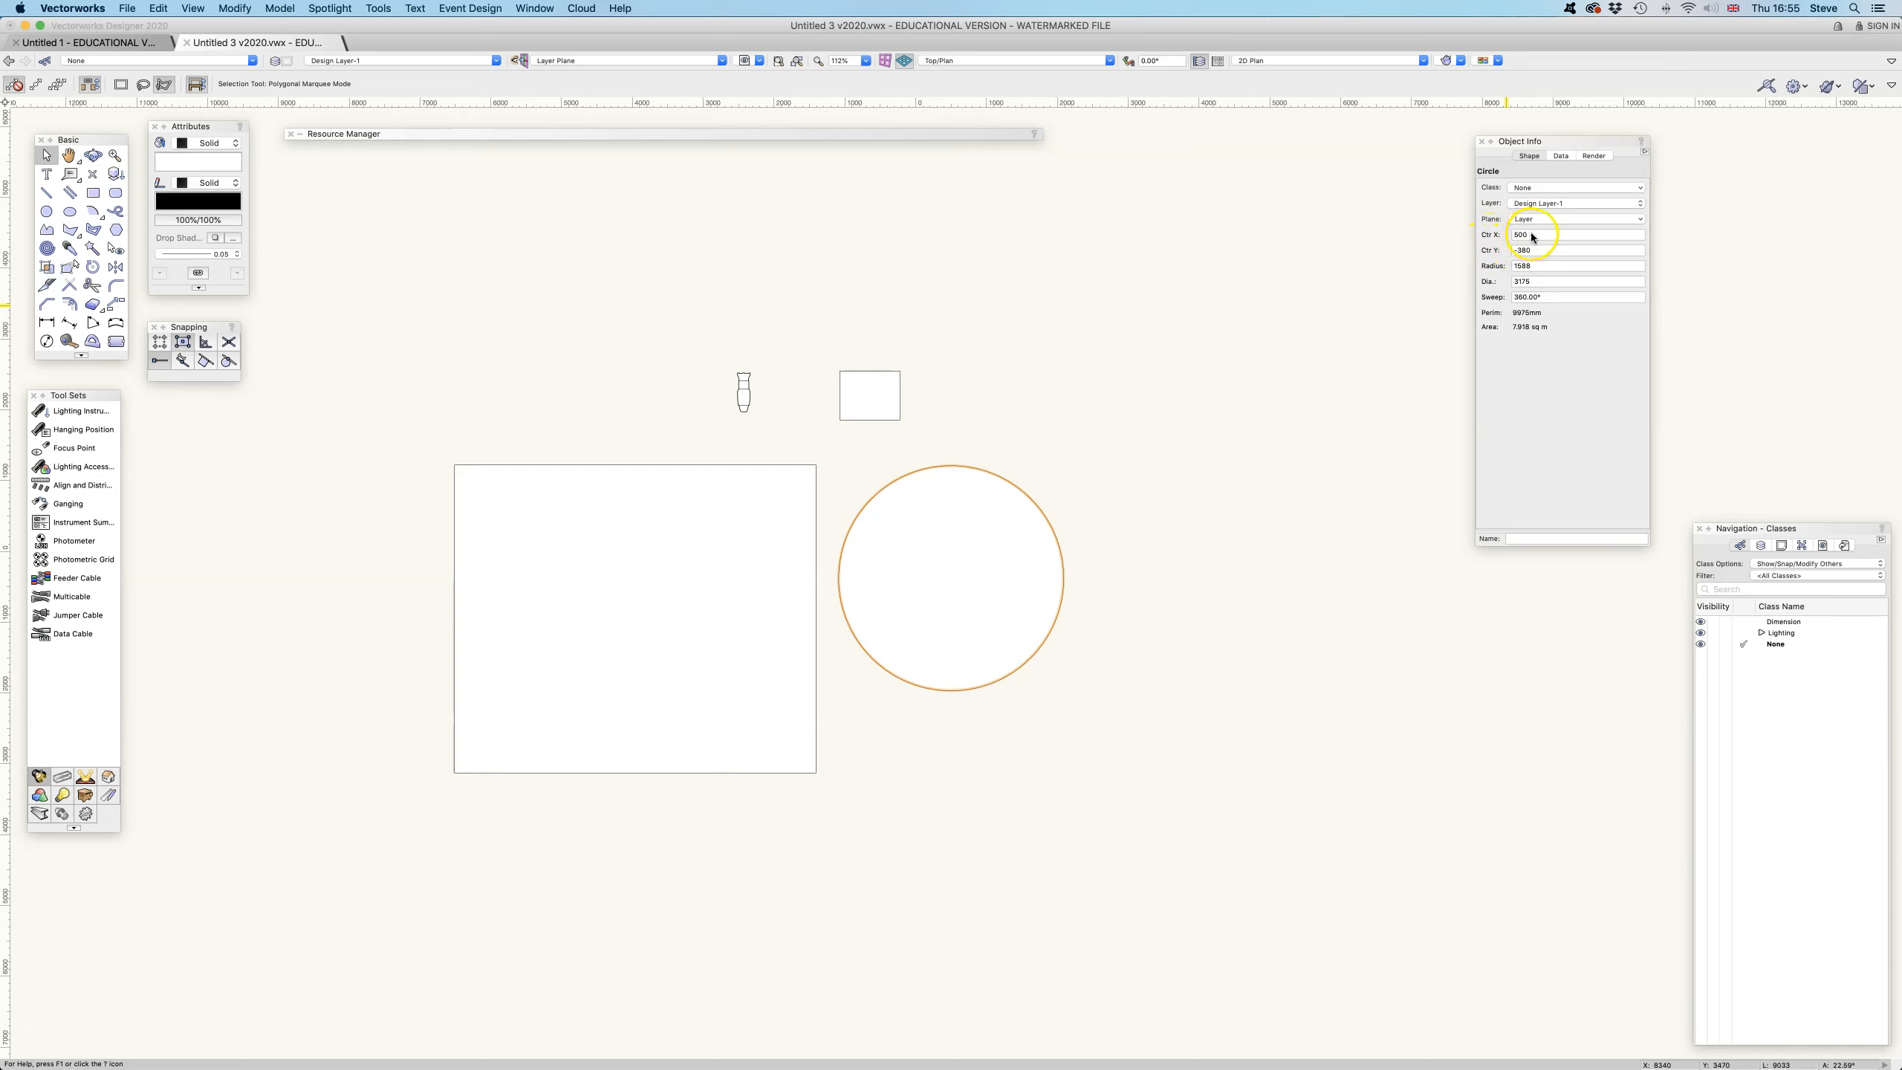
- Centre the circle at X 0, Y 0 and move the large rectangle clear of it
click(1520, 235)
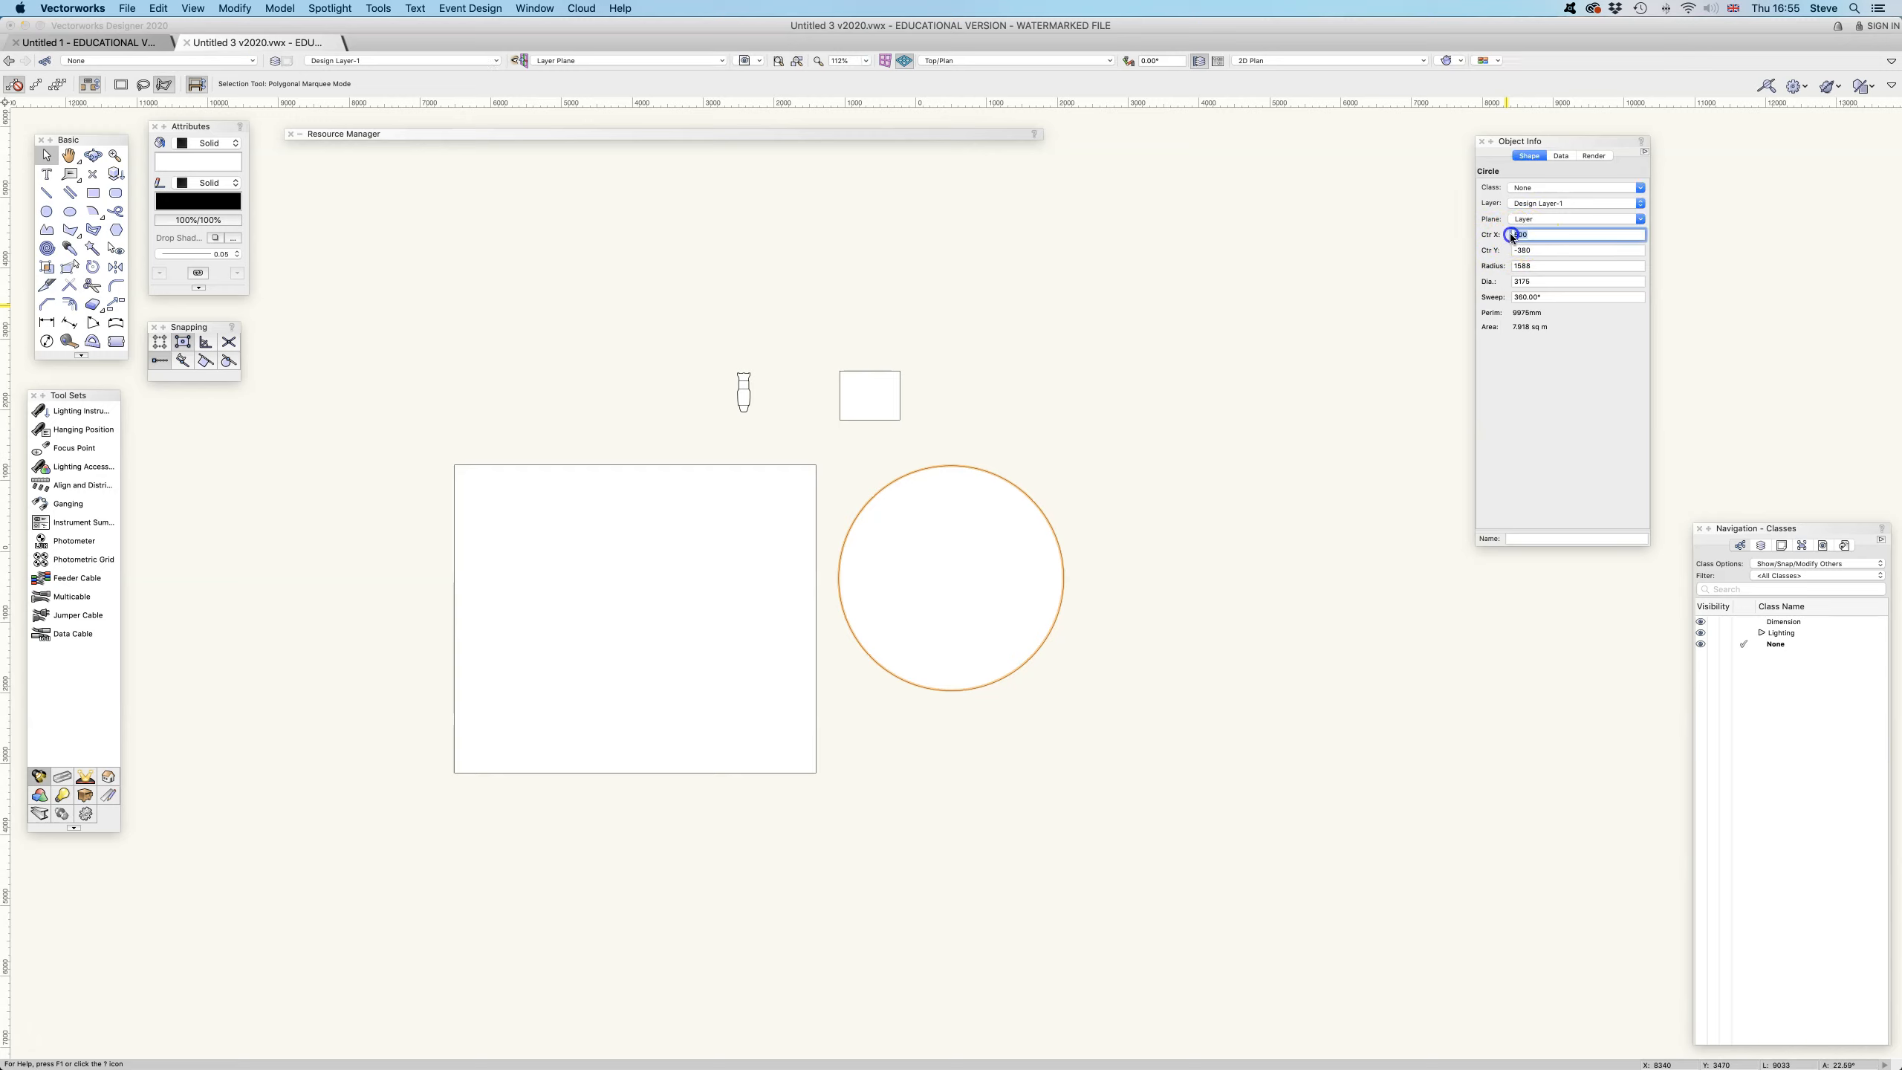
text(0)
key(Return)
click(1516, 249)
text(0)
key(Return)
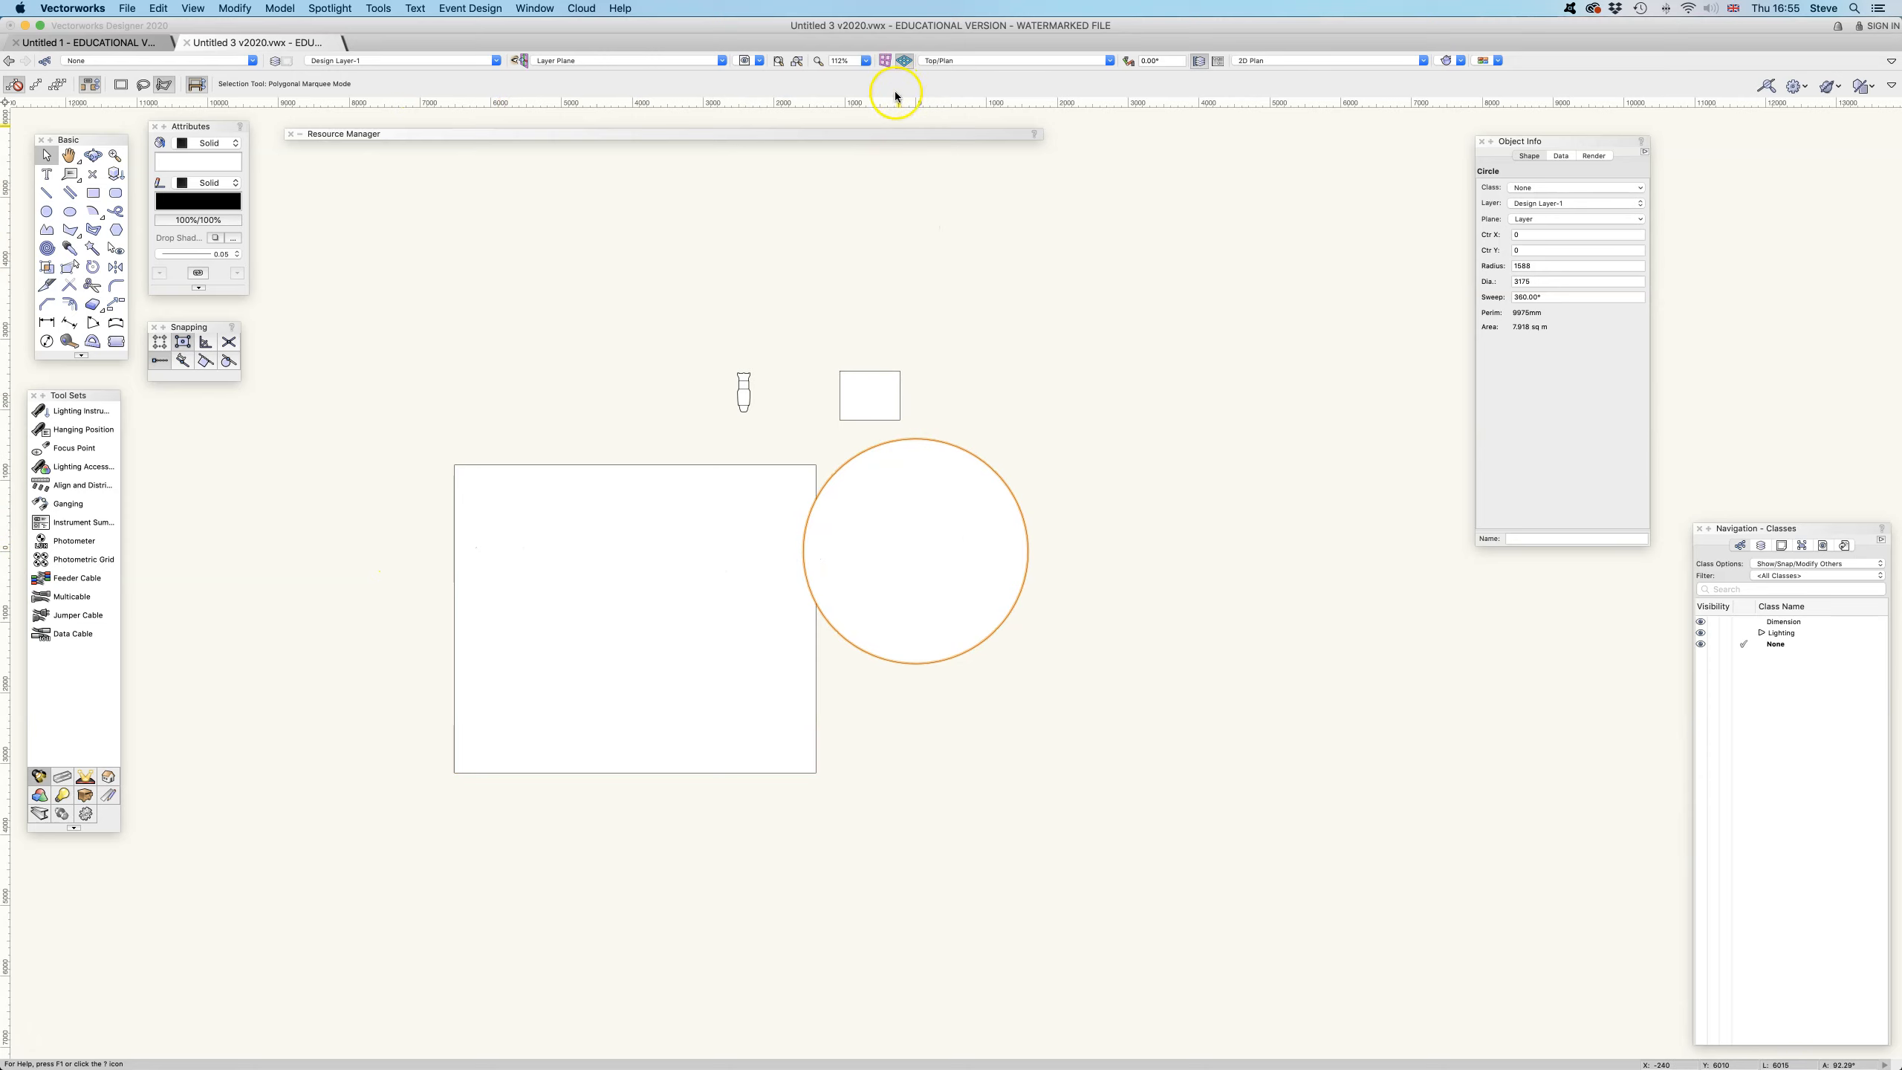
drag(693, 465, 611, 444)
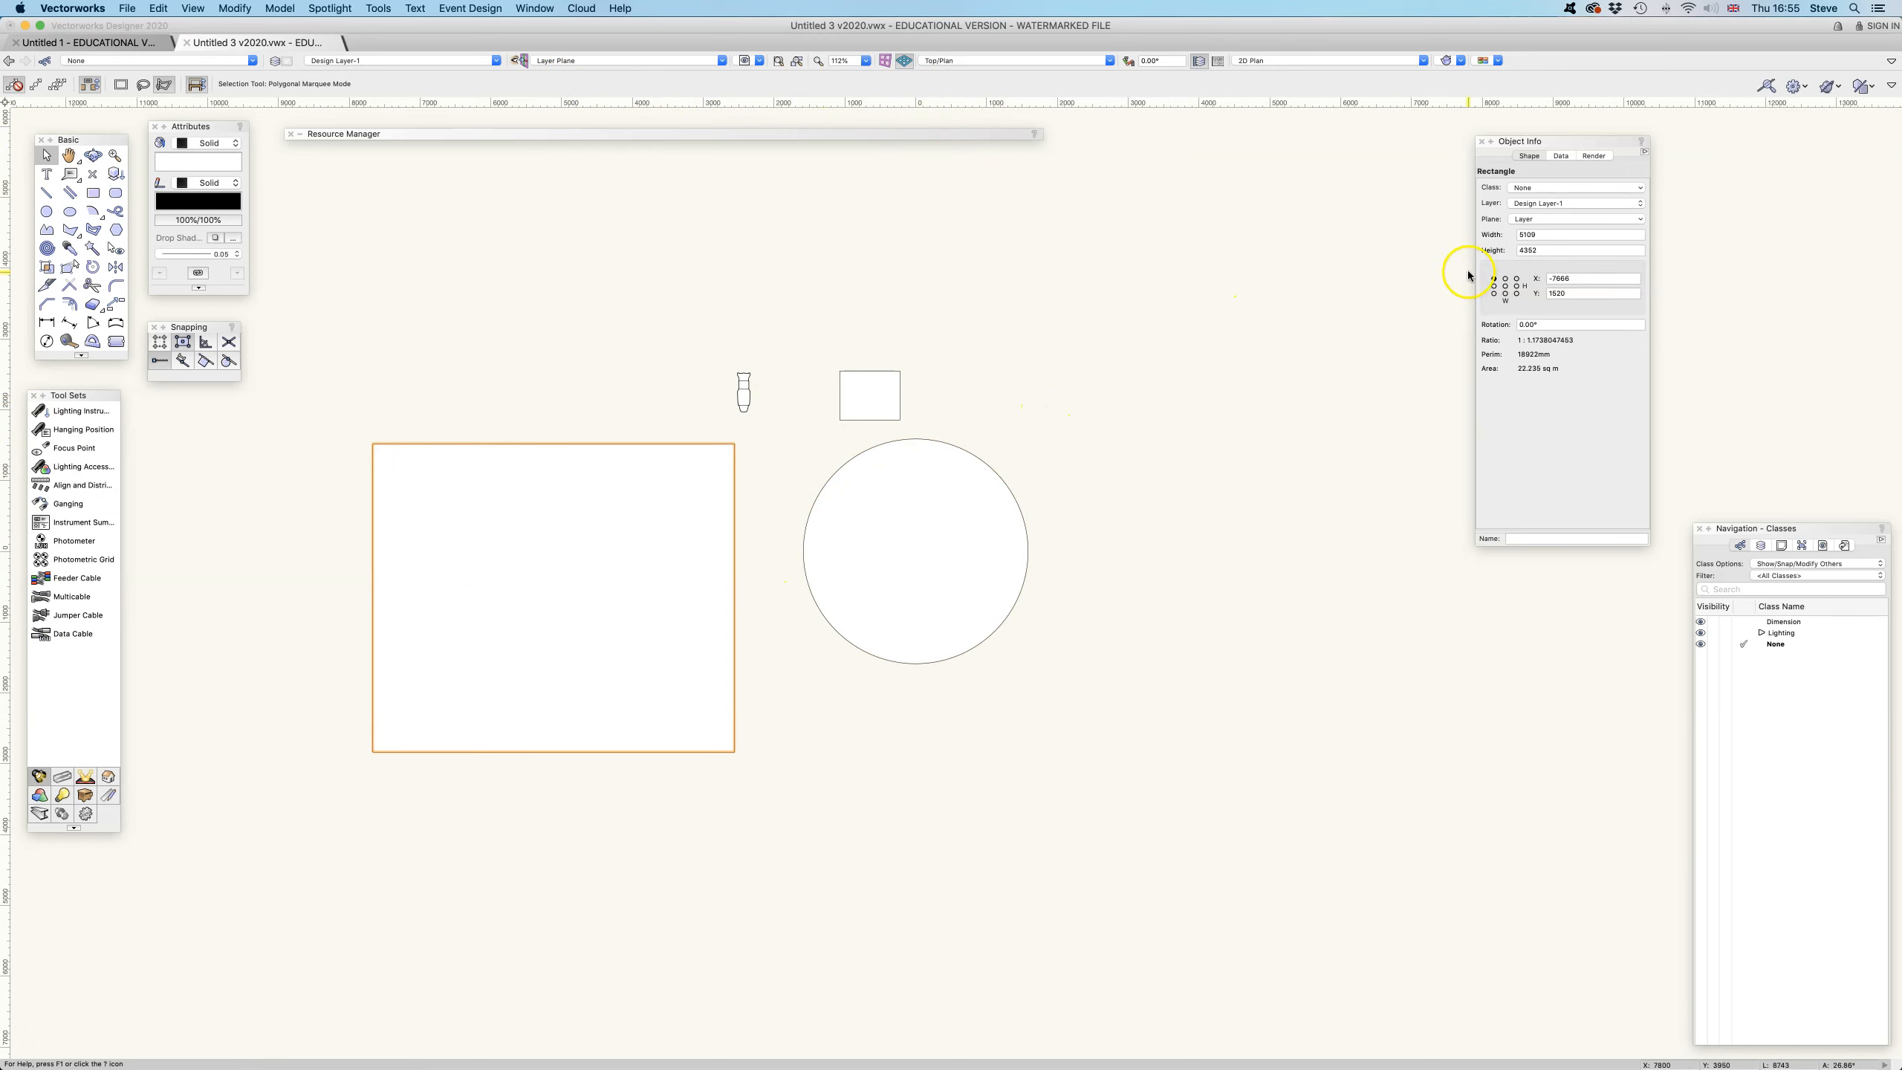
- Set the circle's radius to 1500 mm
click(930, 442)
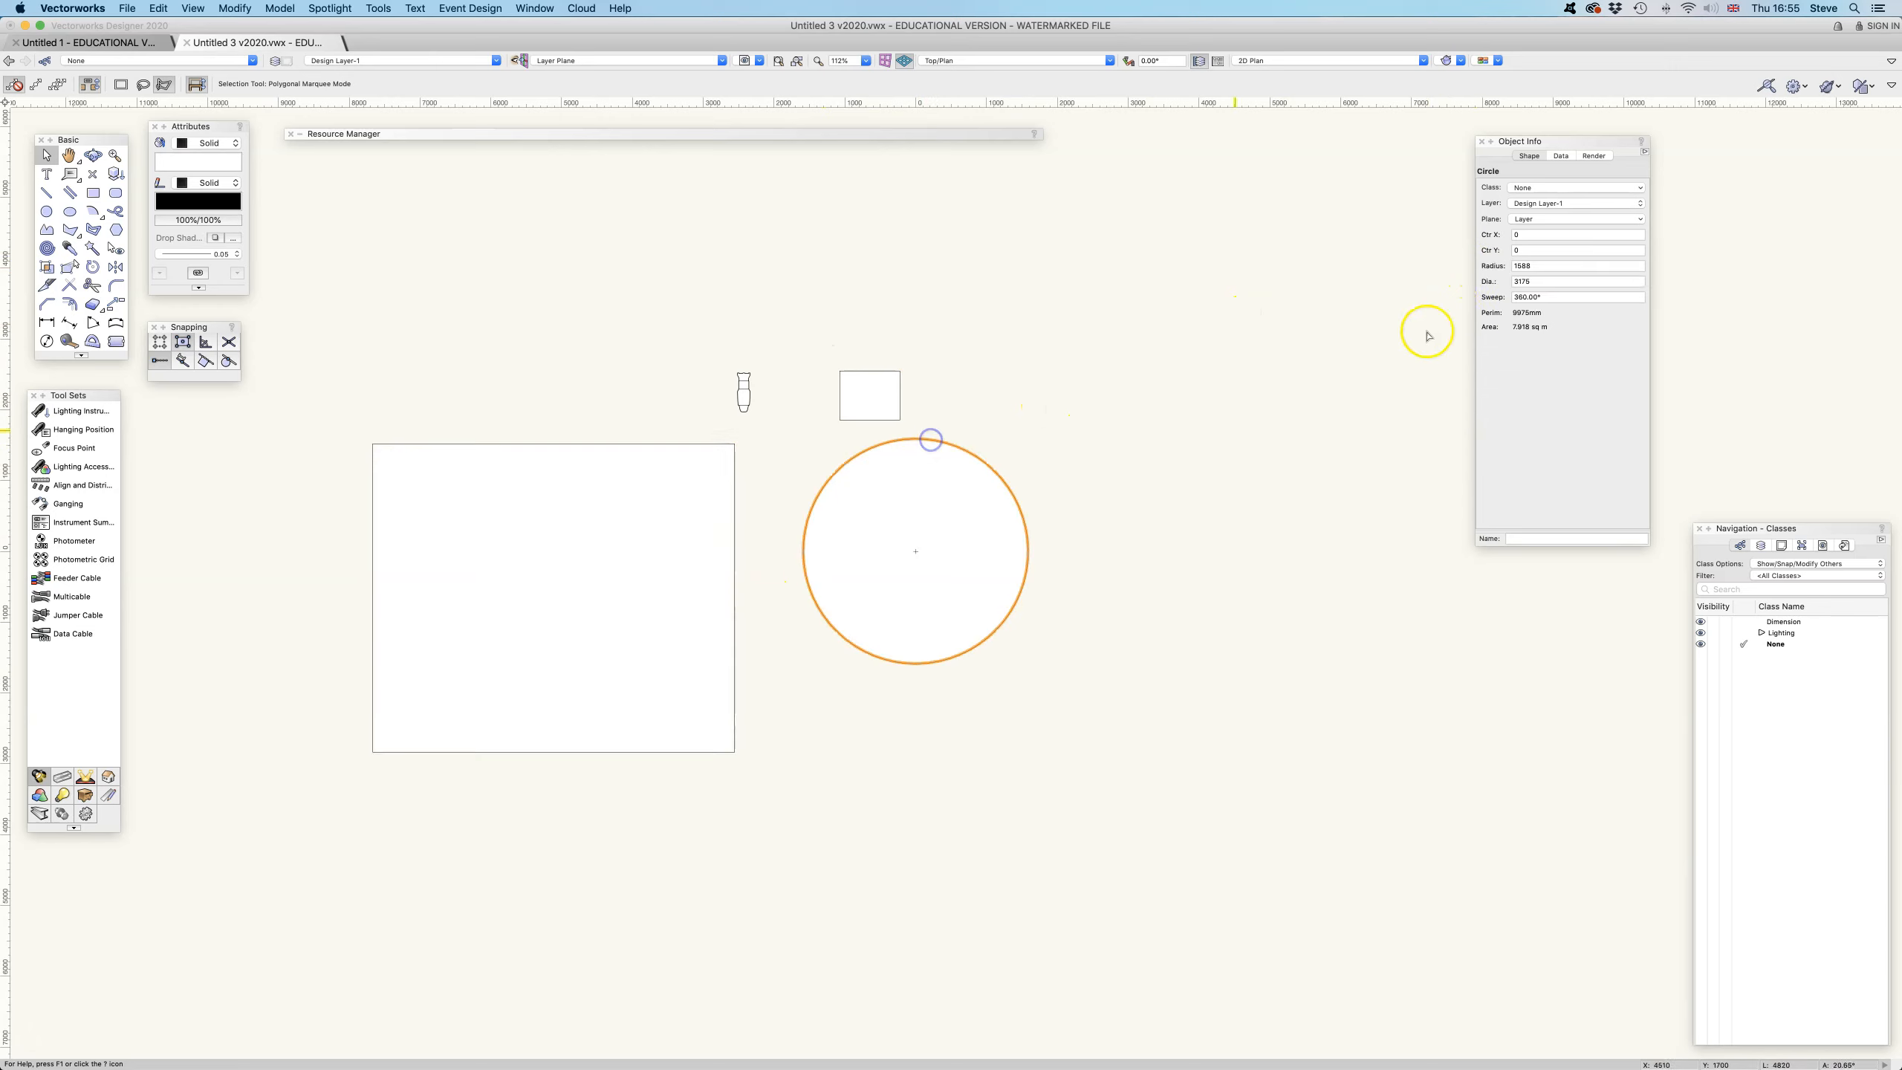
click(1528, 266)
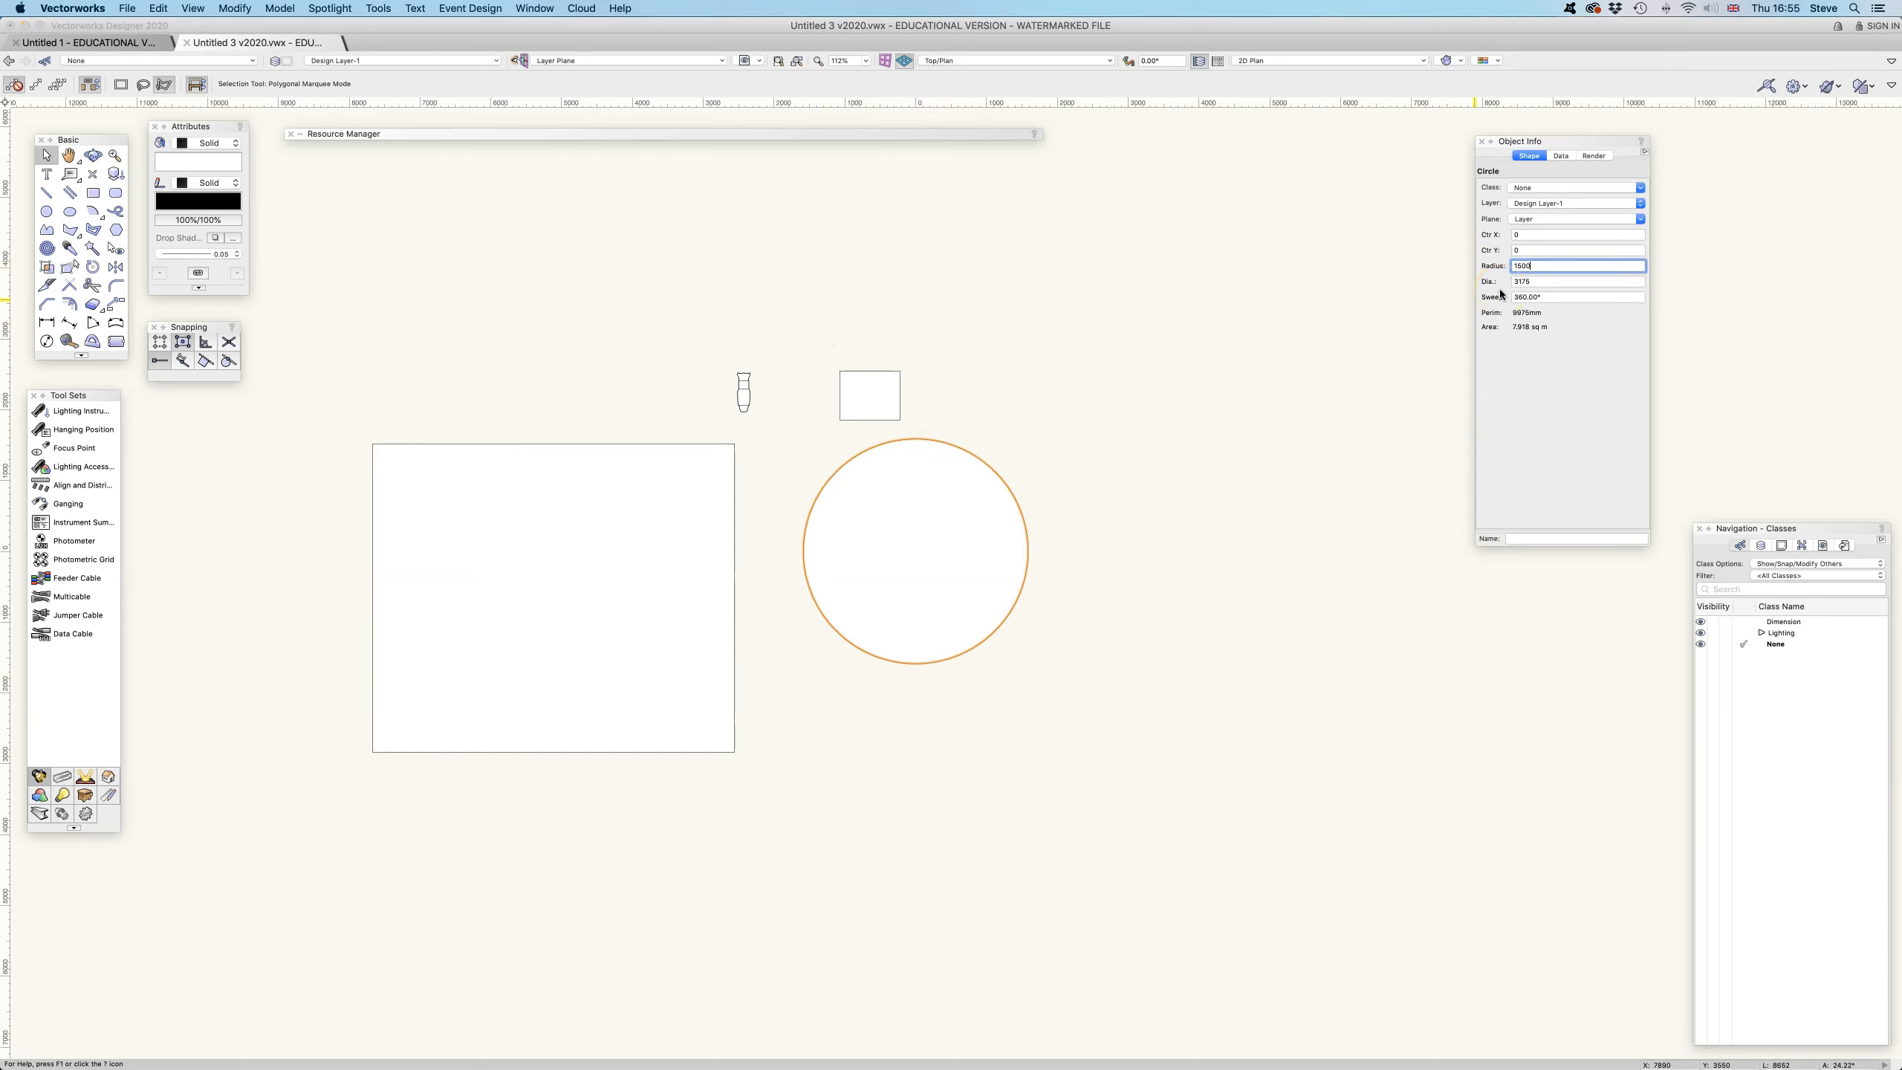
text(1500)
key(Return)
- Set the circle's sweep to 270° to turn it into an arc
click(1532, 294)
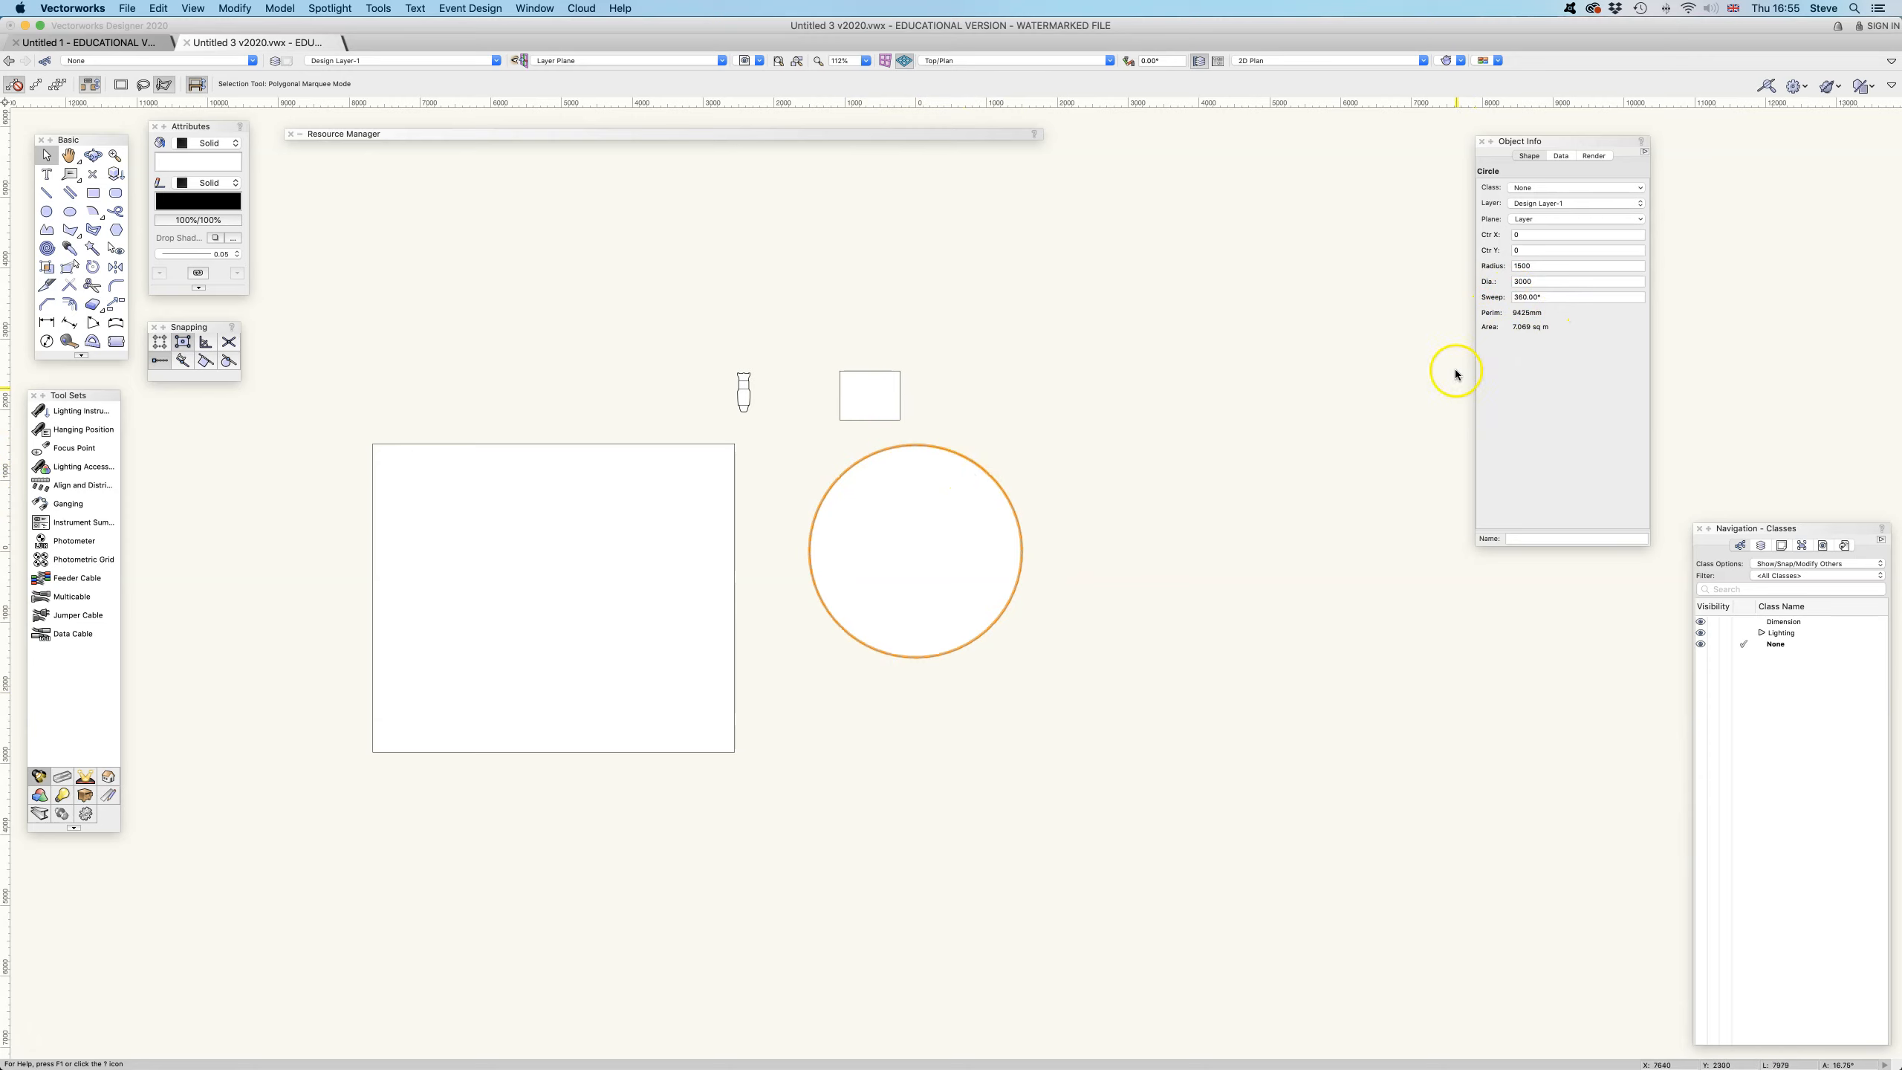
click(1543, 296)
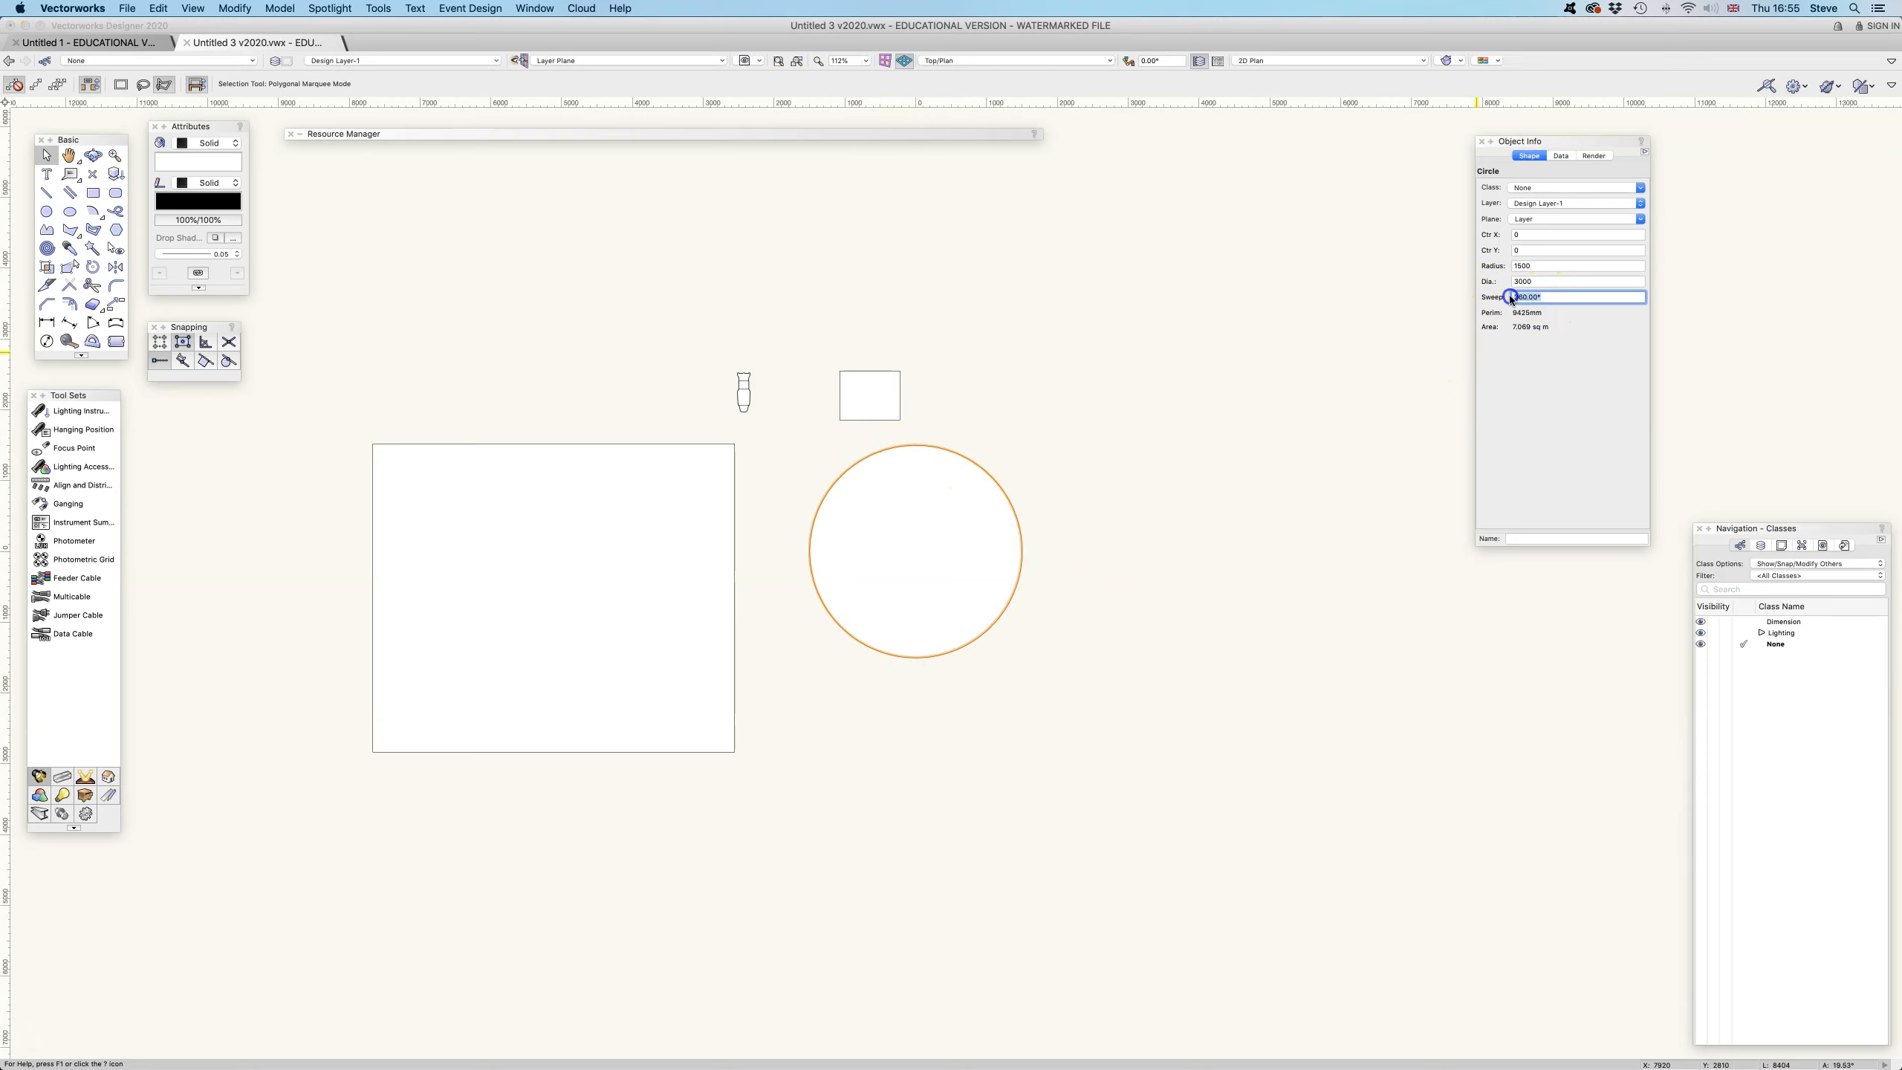
text(270)
click(1464, 399)
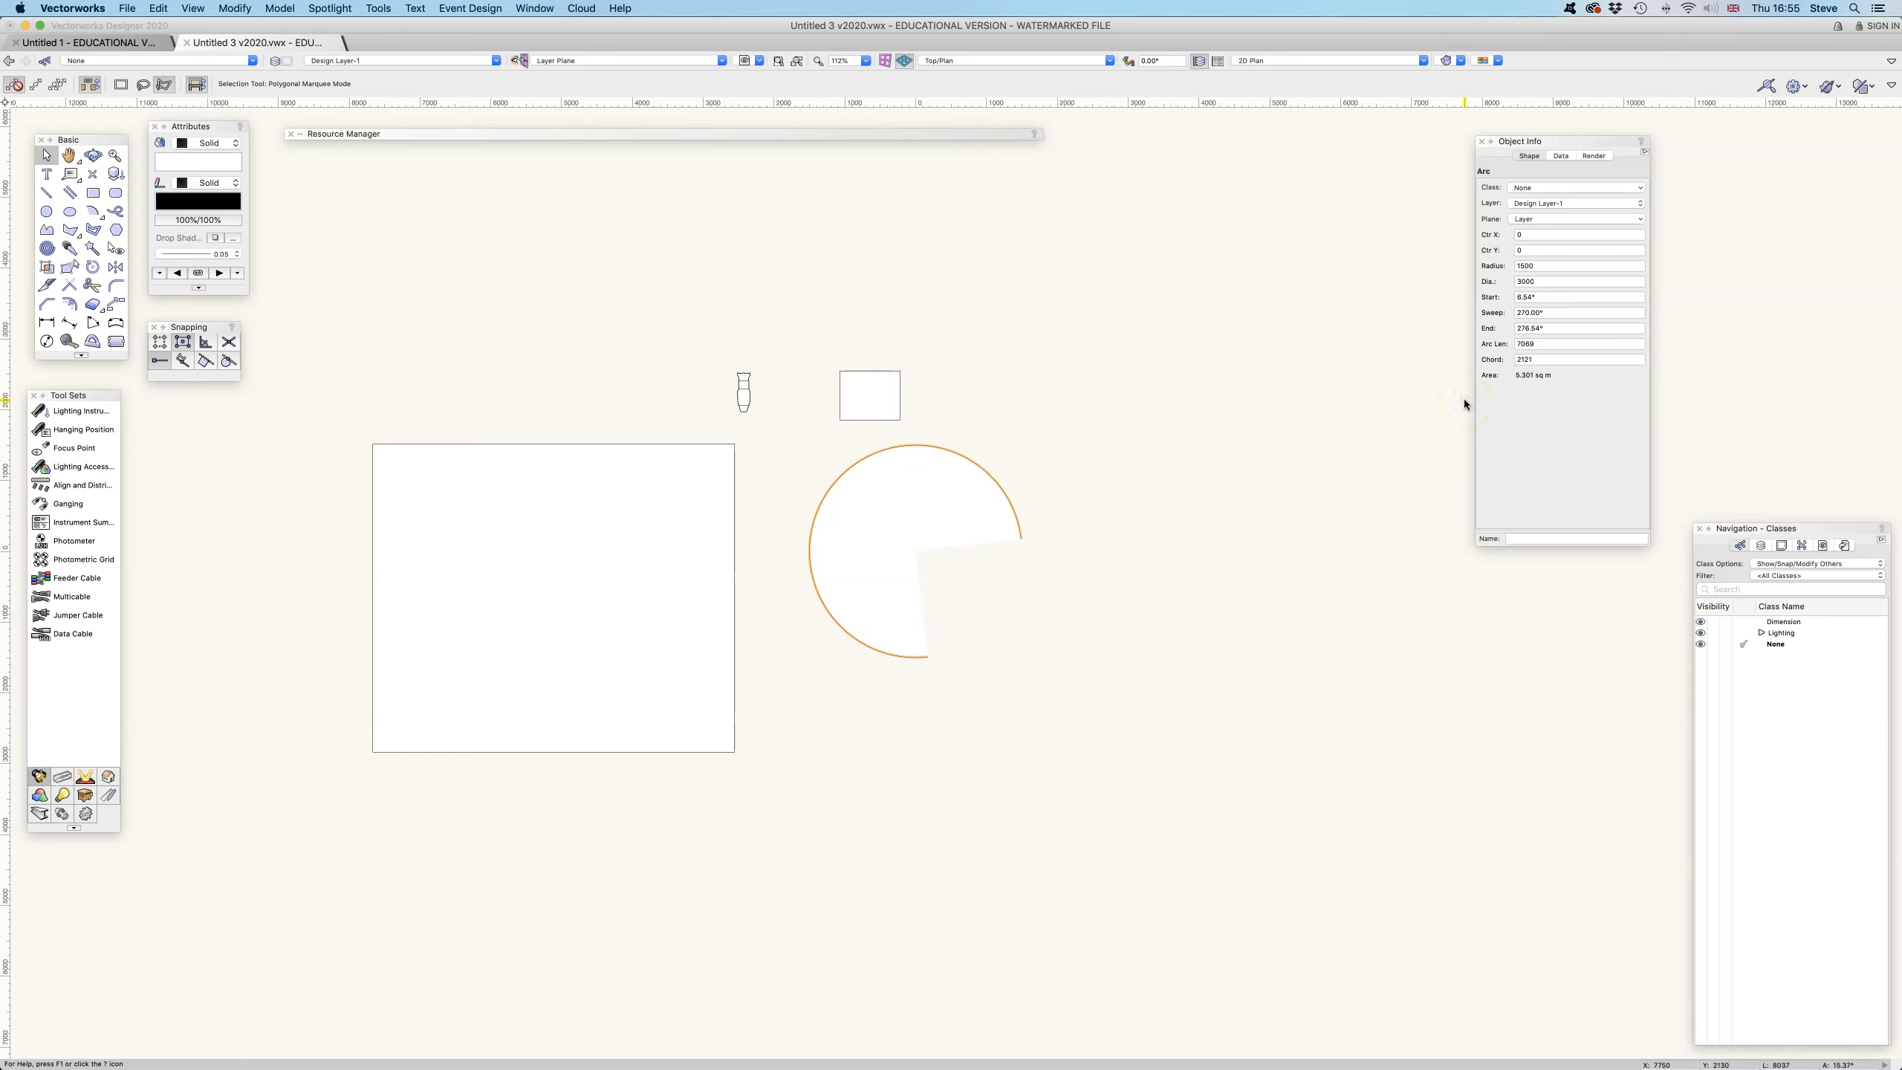
- Set the arc's start angle to 45° and its sweep to 270°
click(1530, 299)
click(1509, 296)
key(Return)
click(1547, 313)
text(270)
key(Return)
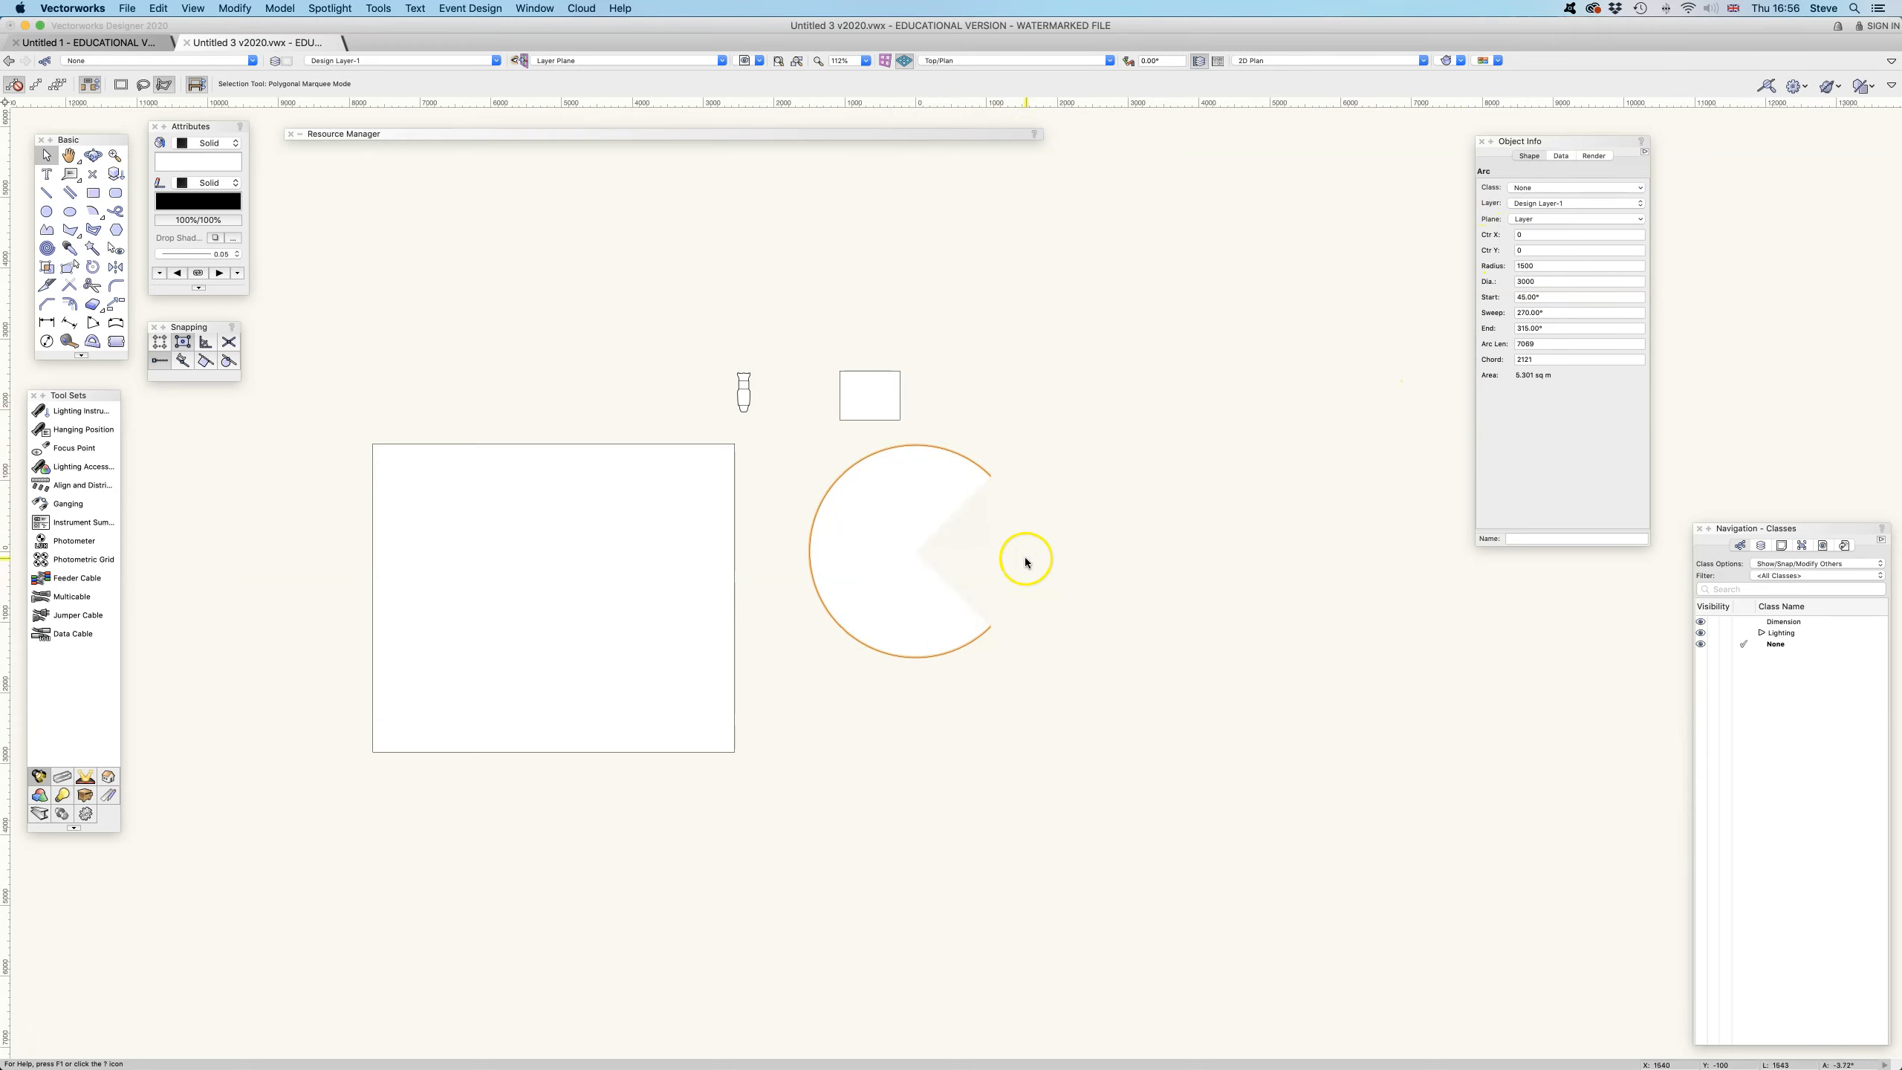
- Use the small rectangle's centre as its reference point and position it at X 0, Y -4000
click(889, 370)
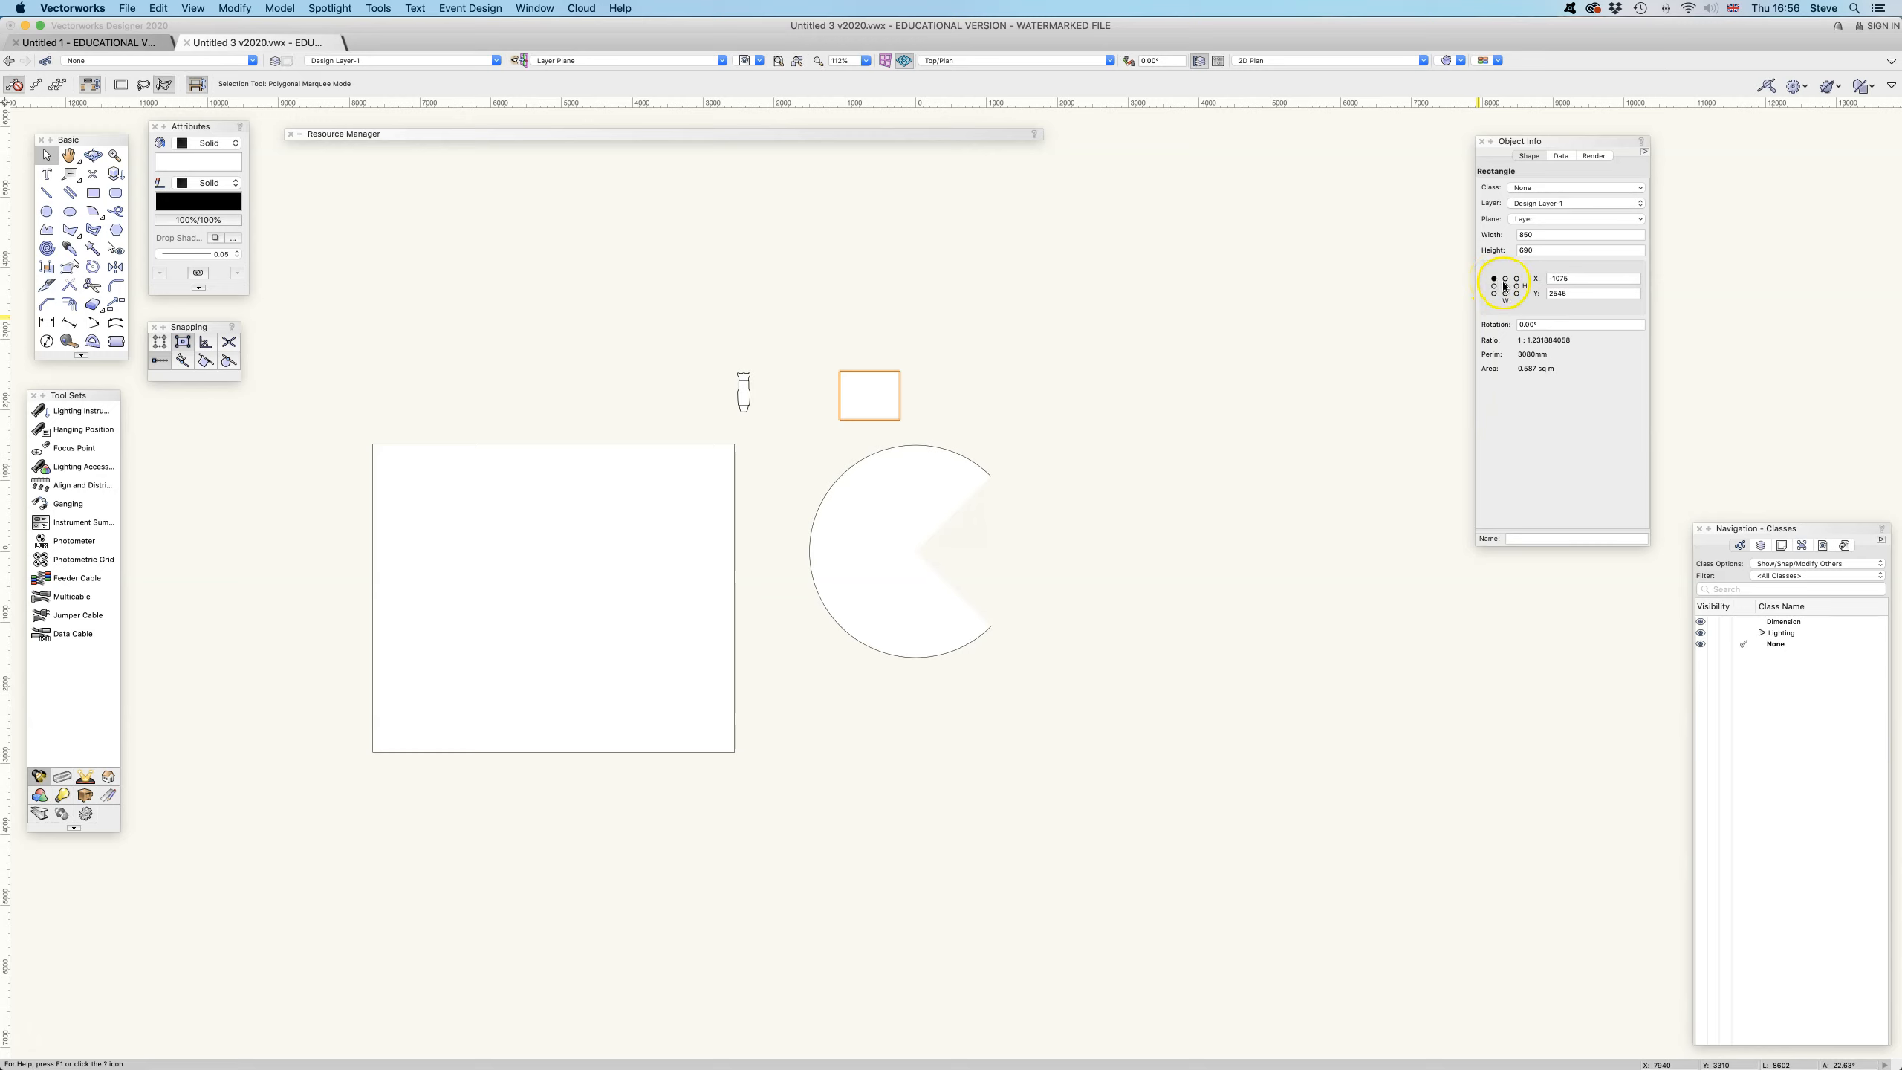
click(1544, 279)
text(0)
key(Return)
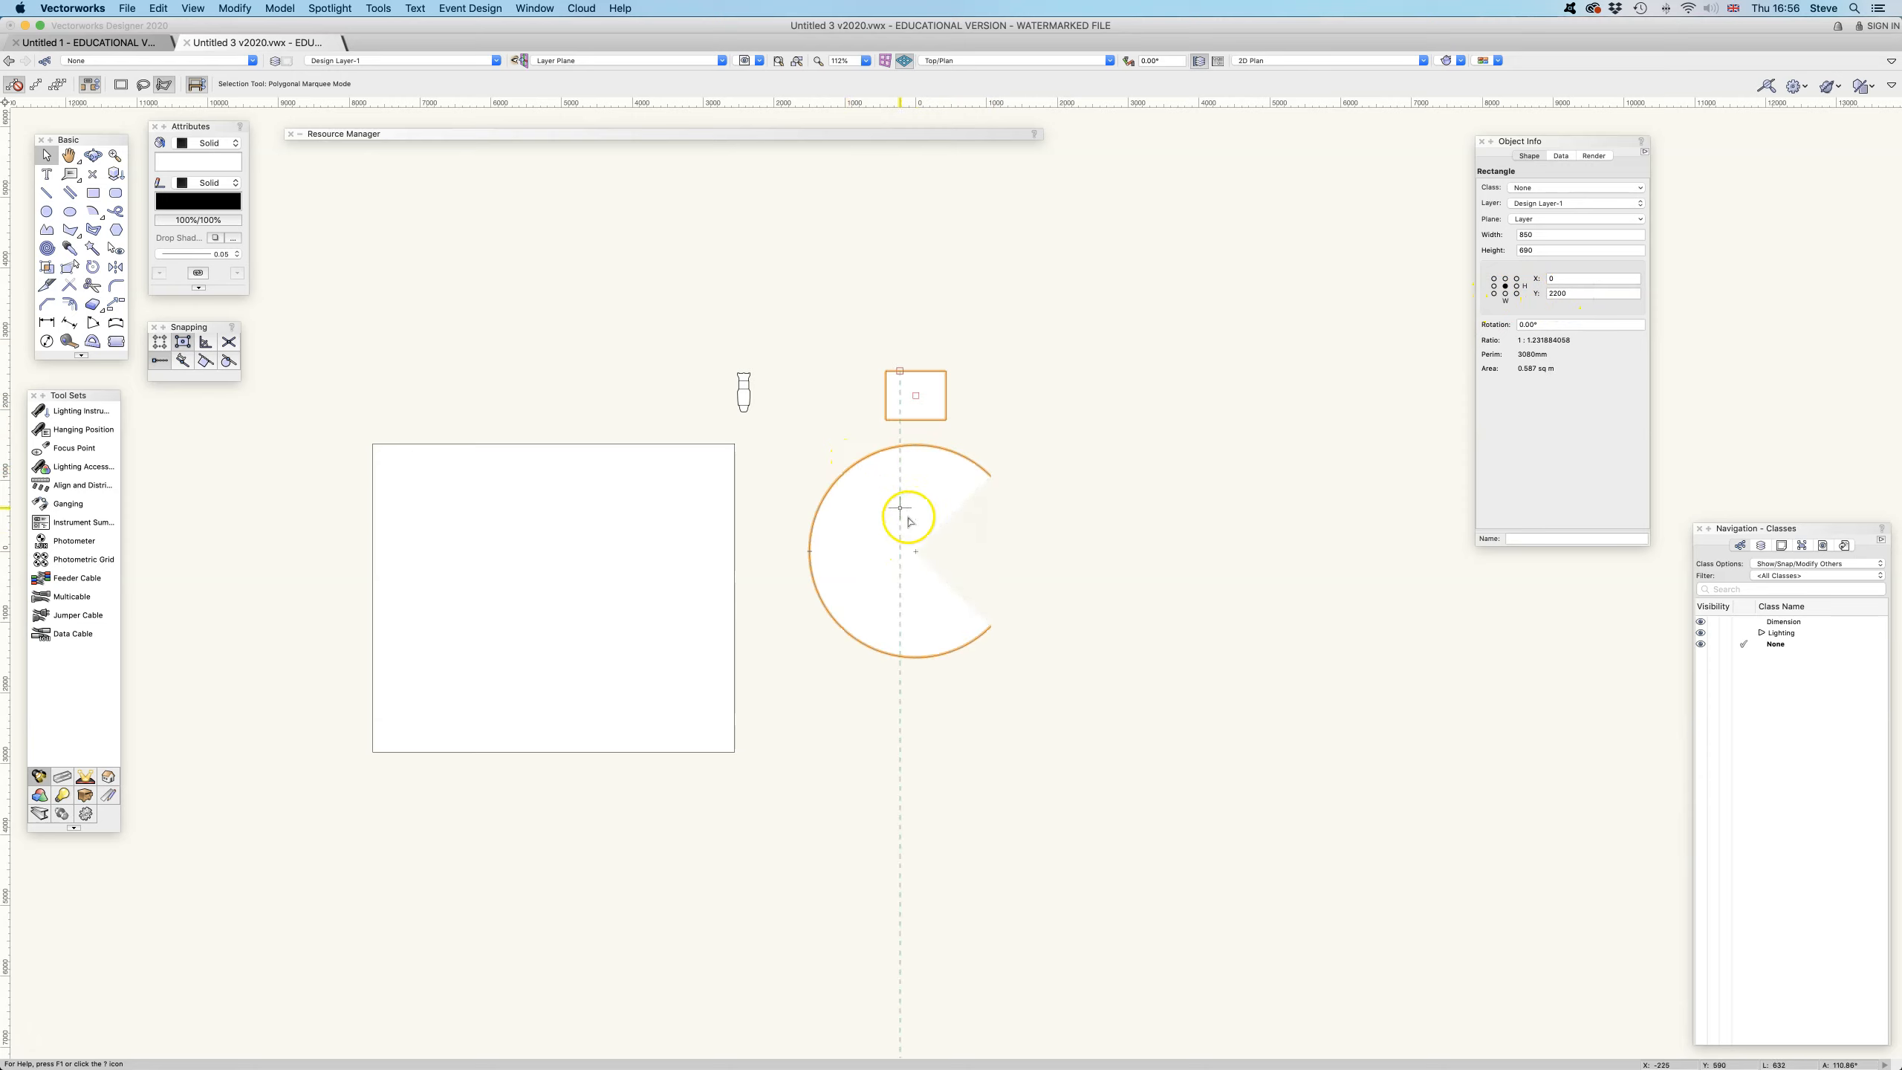
mouse_move(911, 559)
mouse_down()
mouse_move(920, 397)
mouse_move(912, 524)
mouse_up()
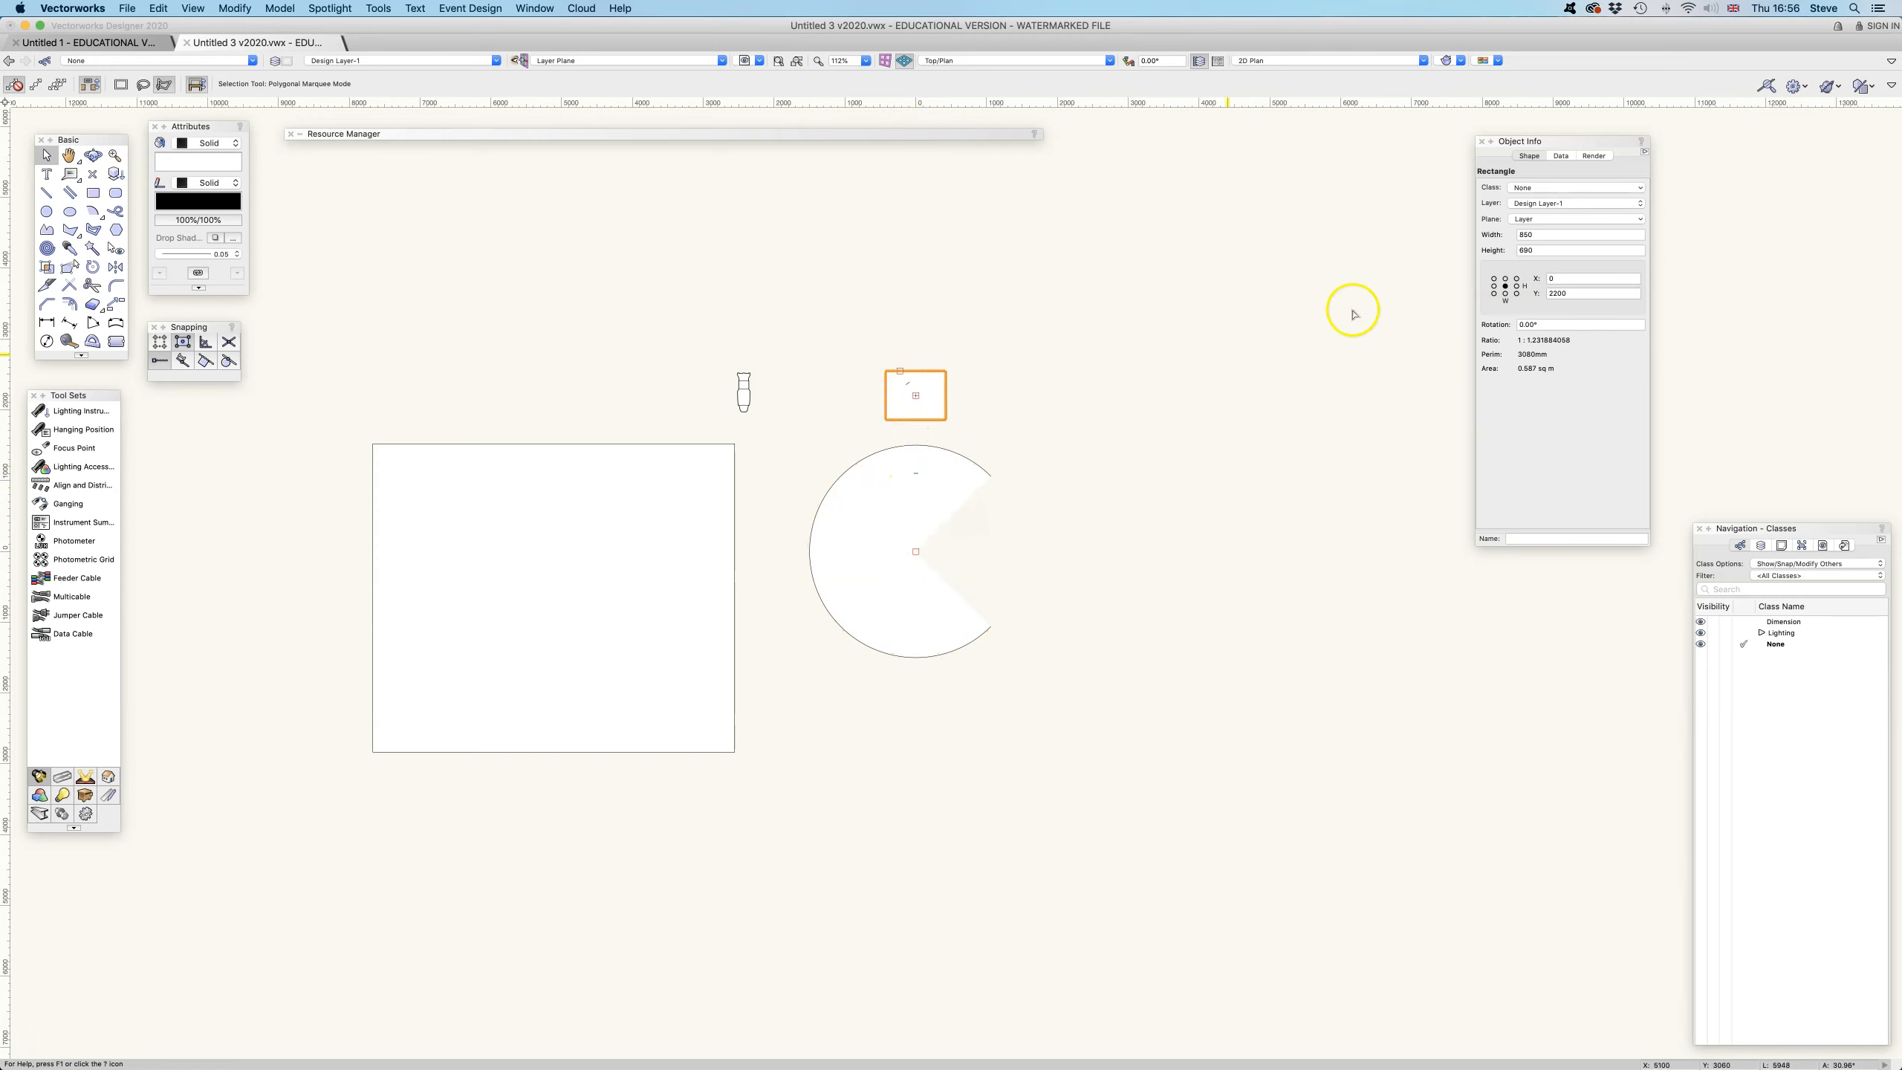
drag(1581, 294, 1533, 294)
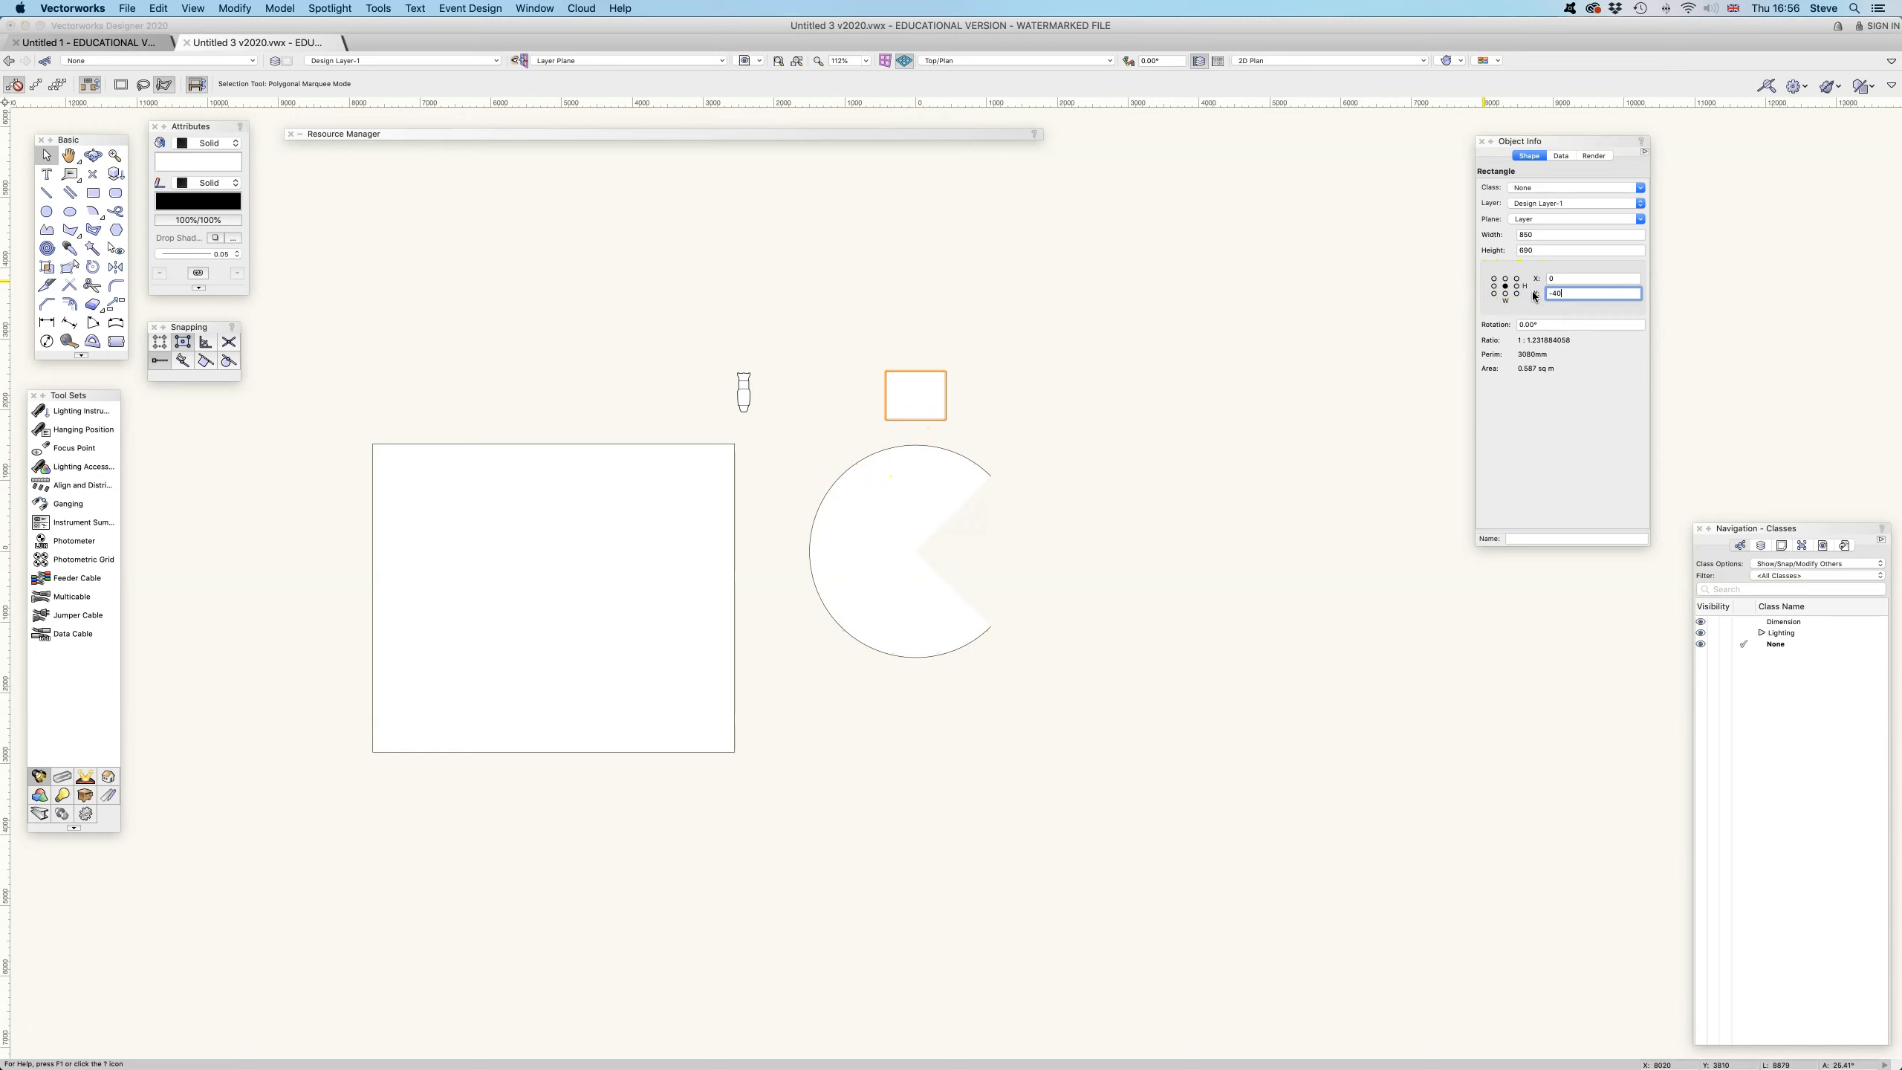
key(Return)
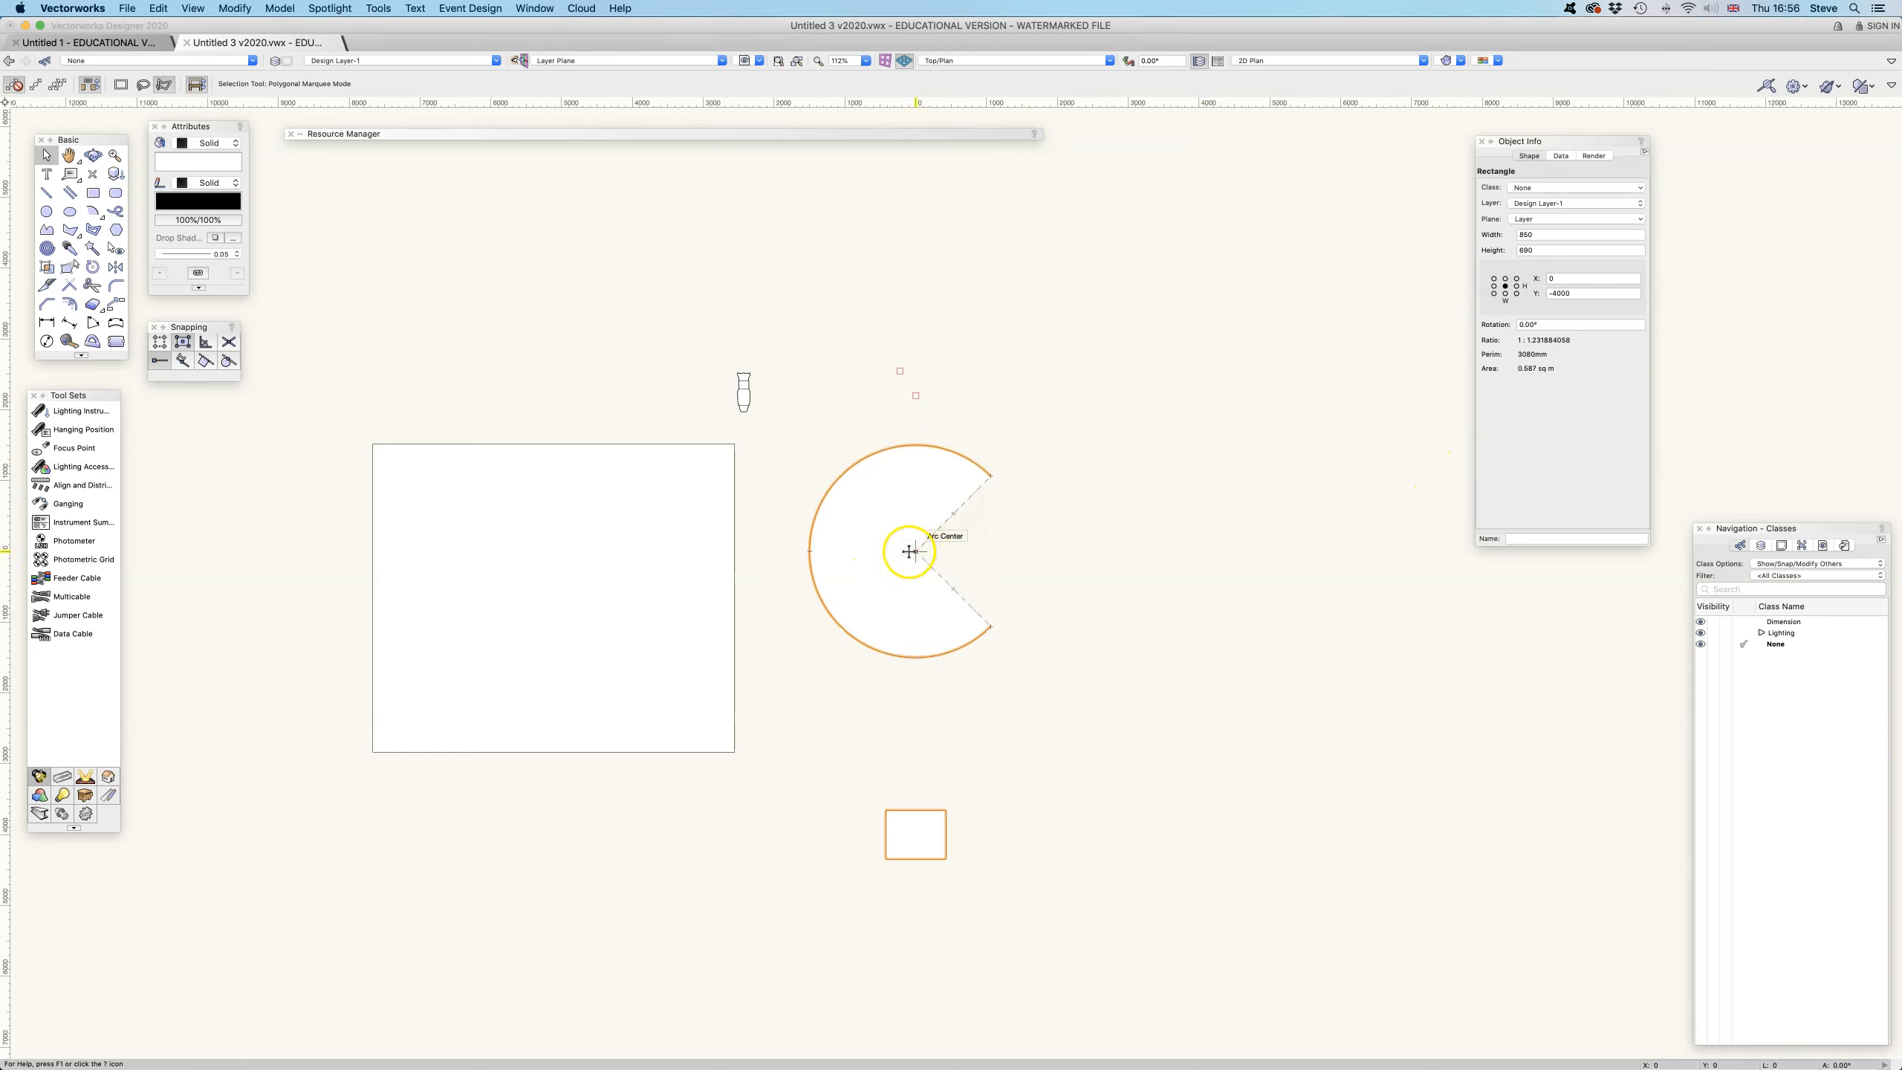
- Move the small rectangle freehand to below the gap between the large rectangle and the arc, at about X -1840, Y -2700
drag(912, 810, 1211, 659)
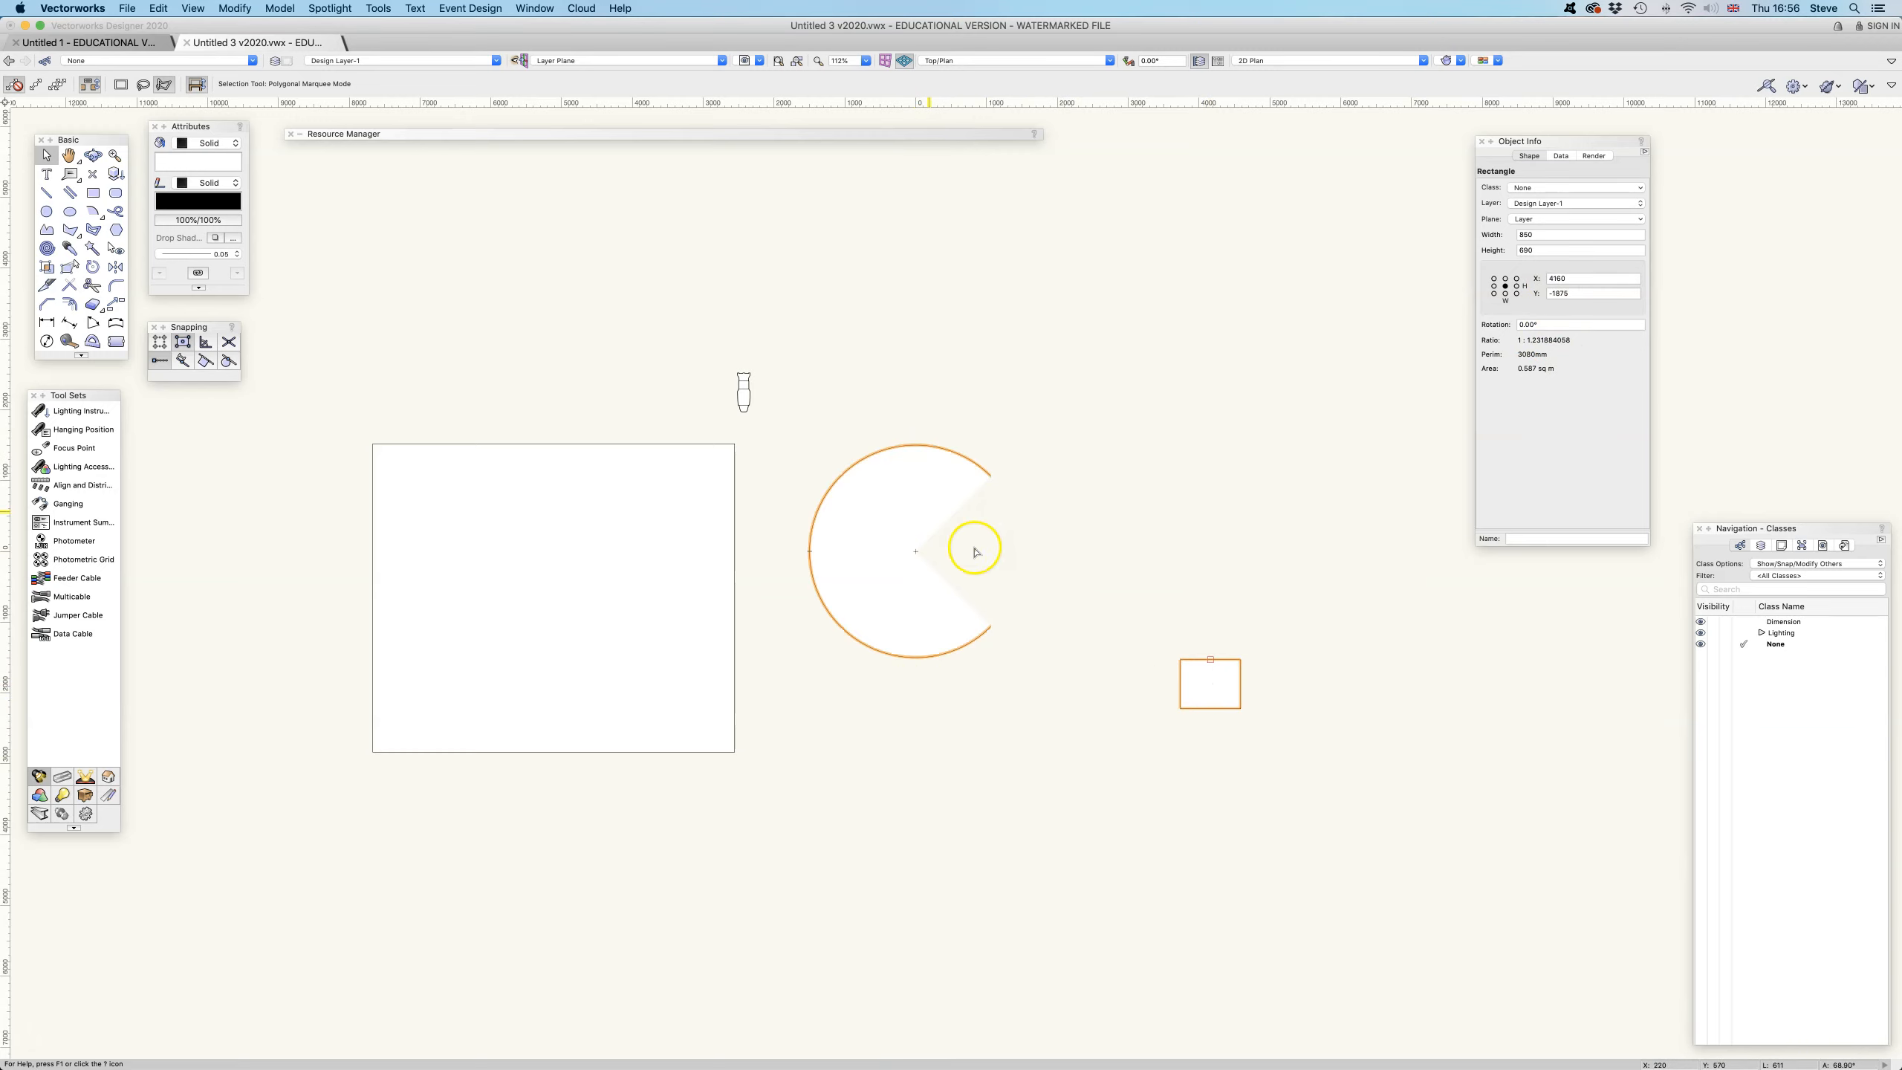
drag(1231, 658, 792, 721)
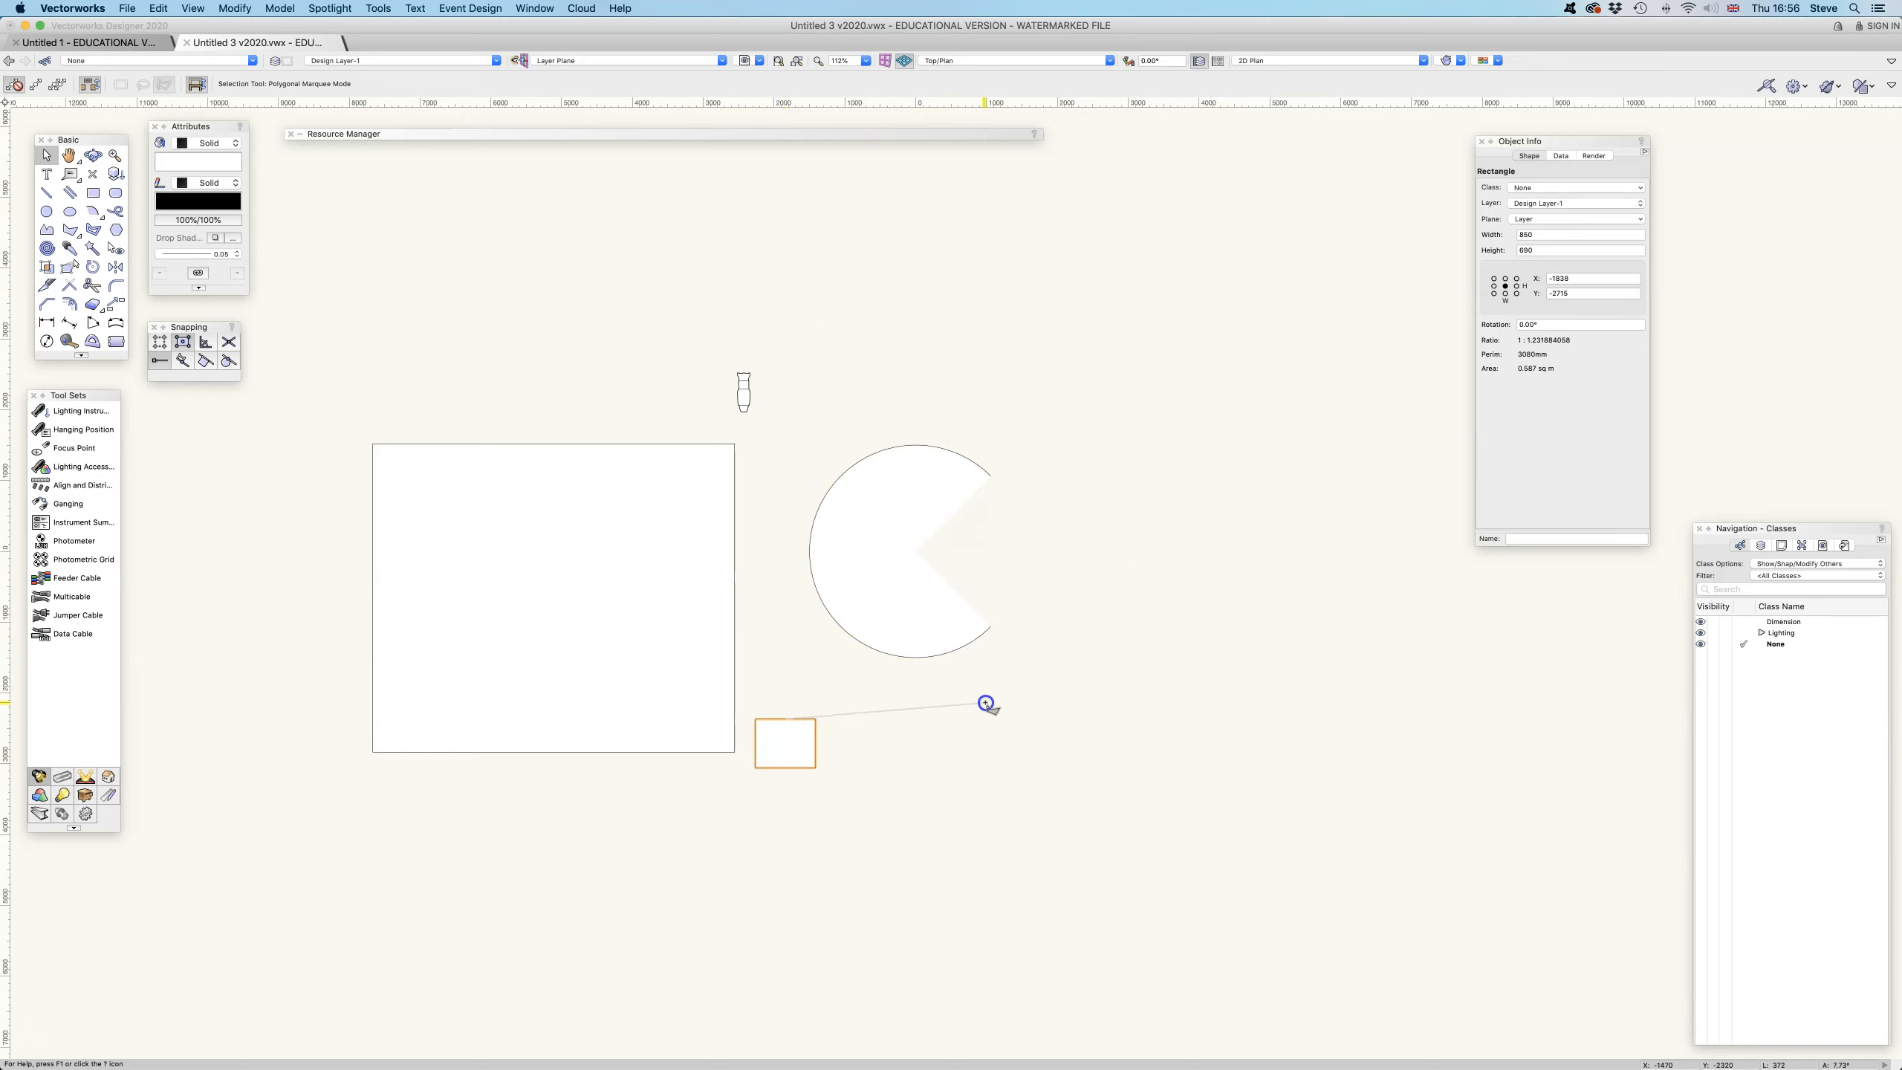
click(46, 156)
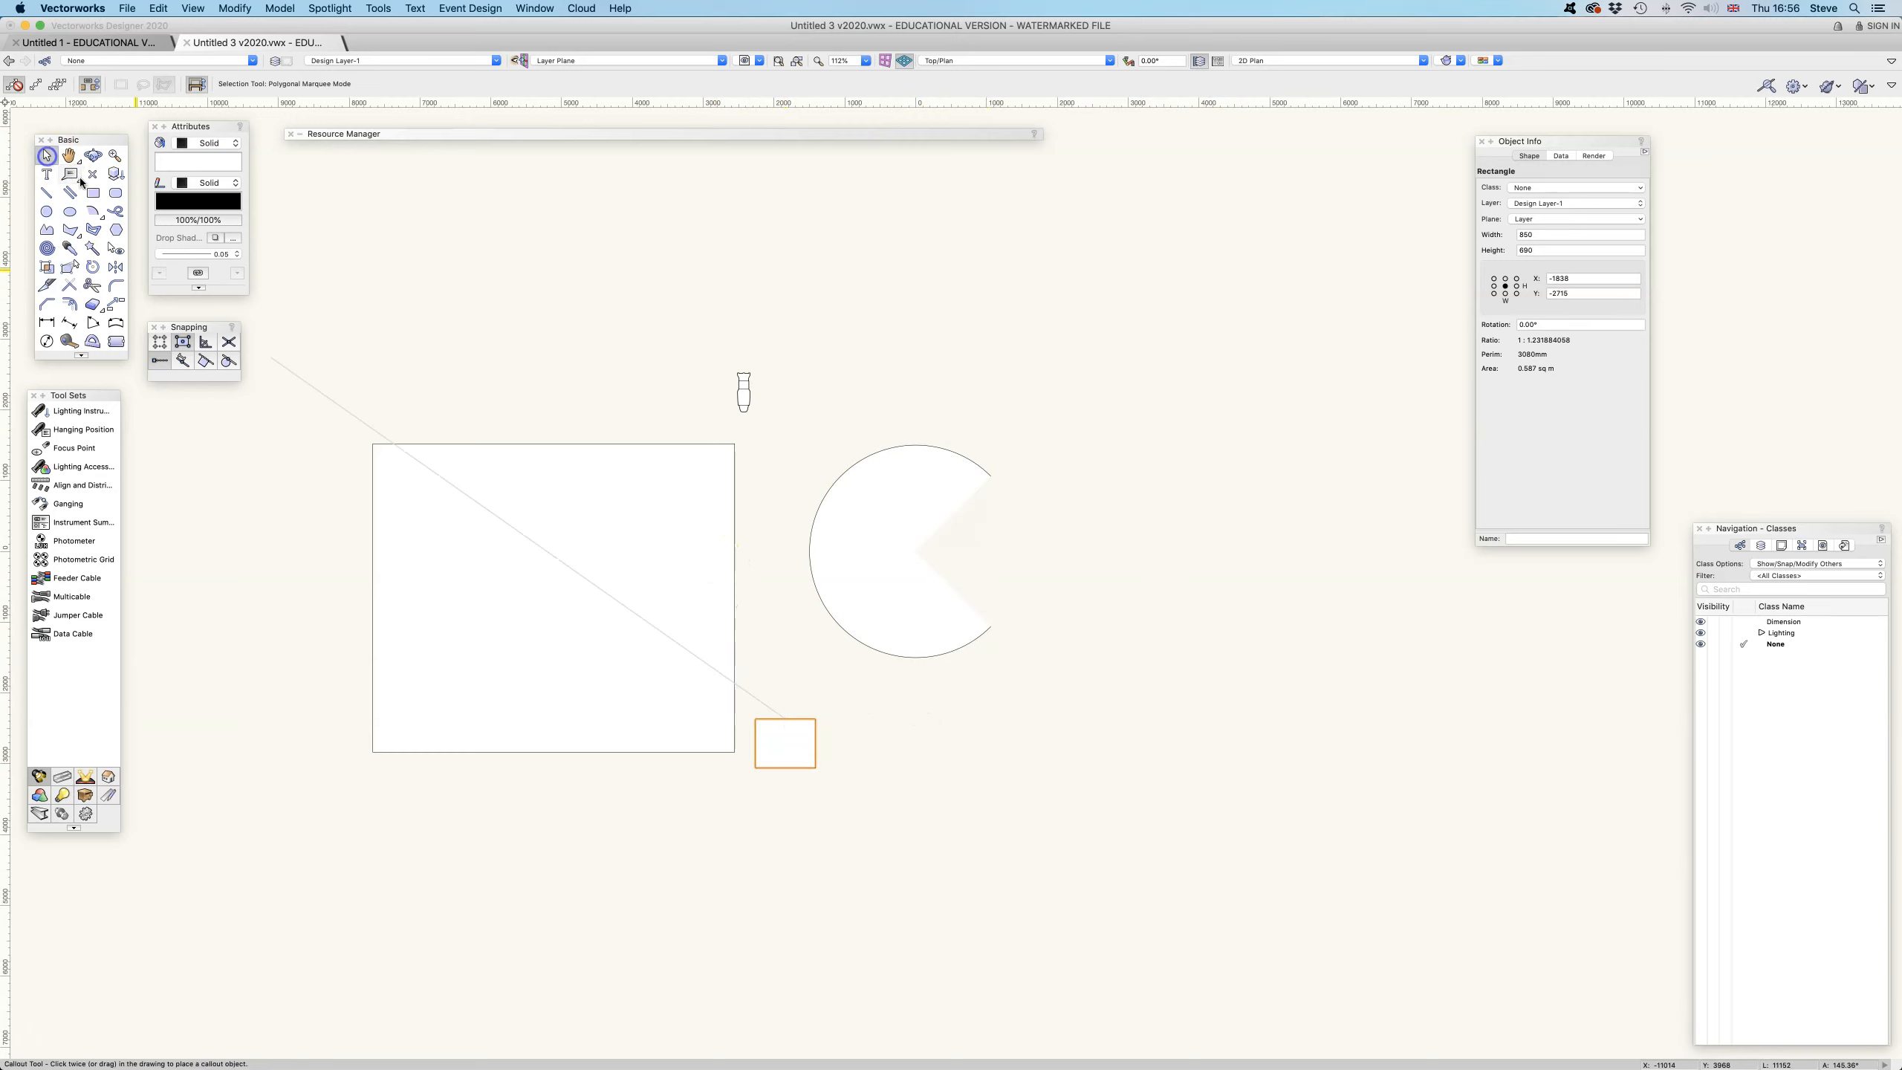
- Resize the large rectangle to a width of 5000 mm and a height of 2000 mm
click(588, 442)
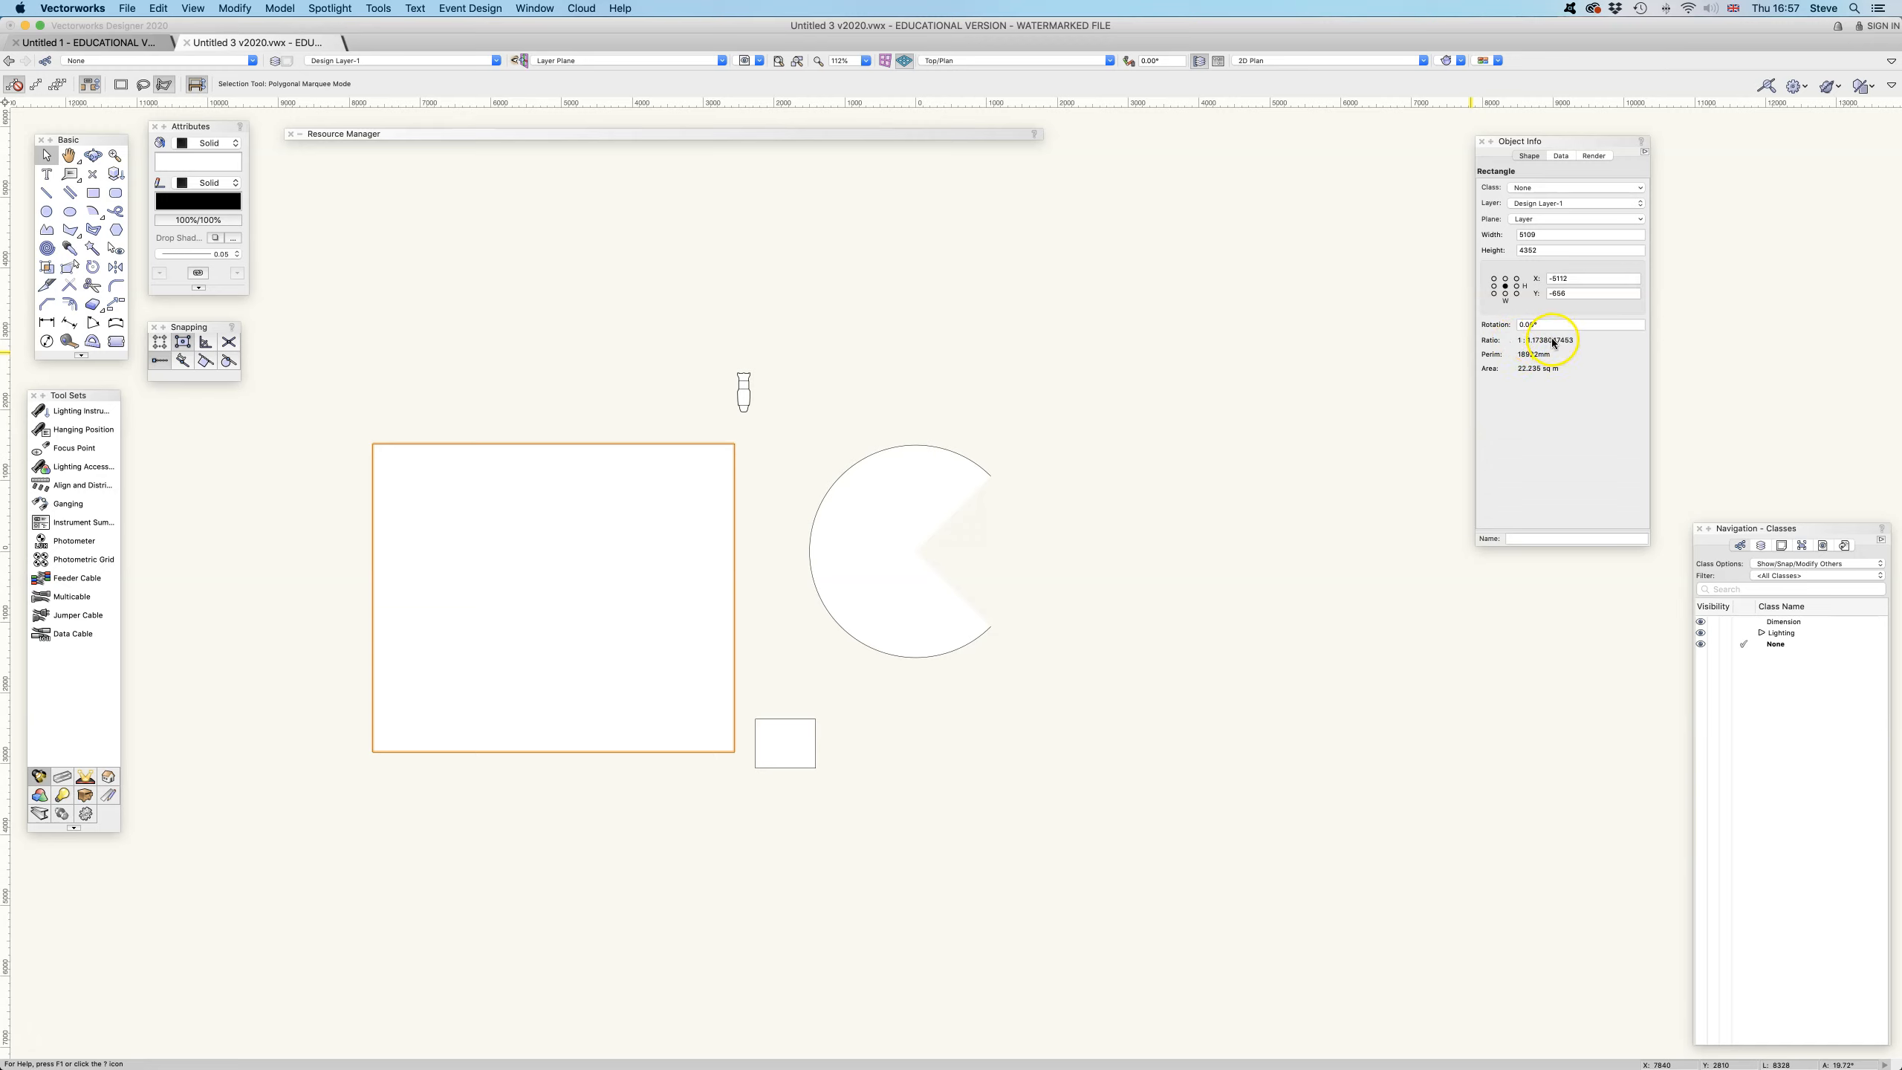
click(1520, 235)
double_click(1518, 236)
text(5000)
key(Tab)
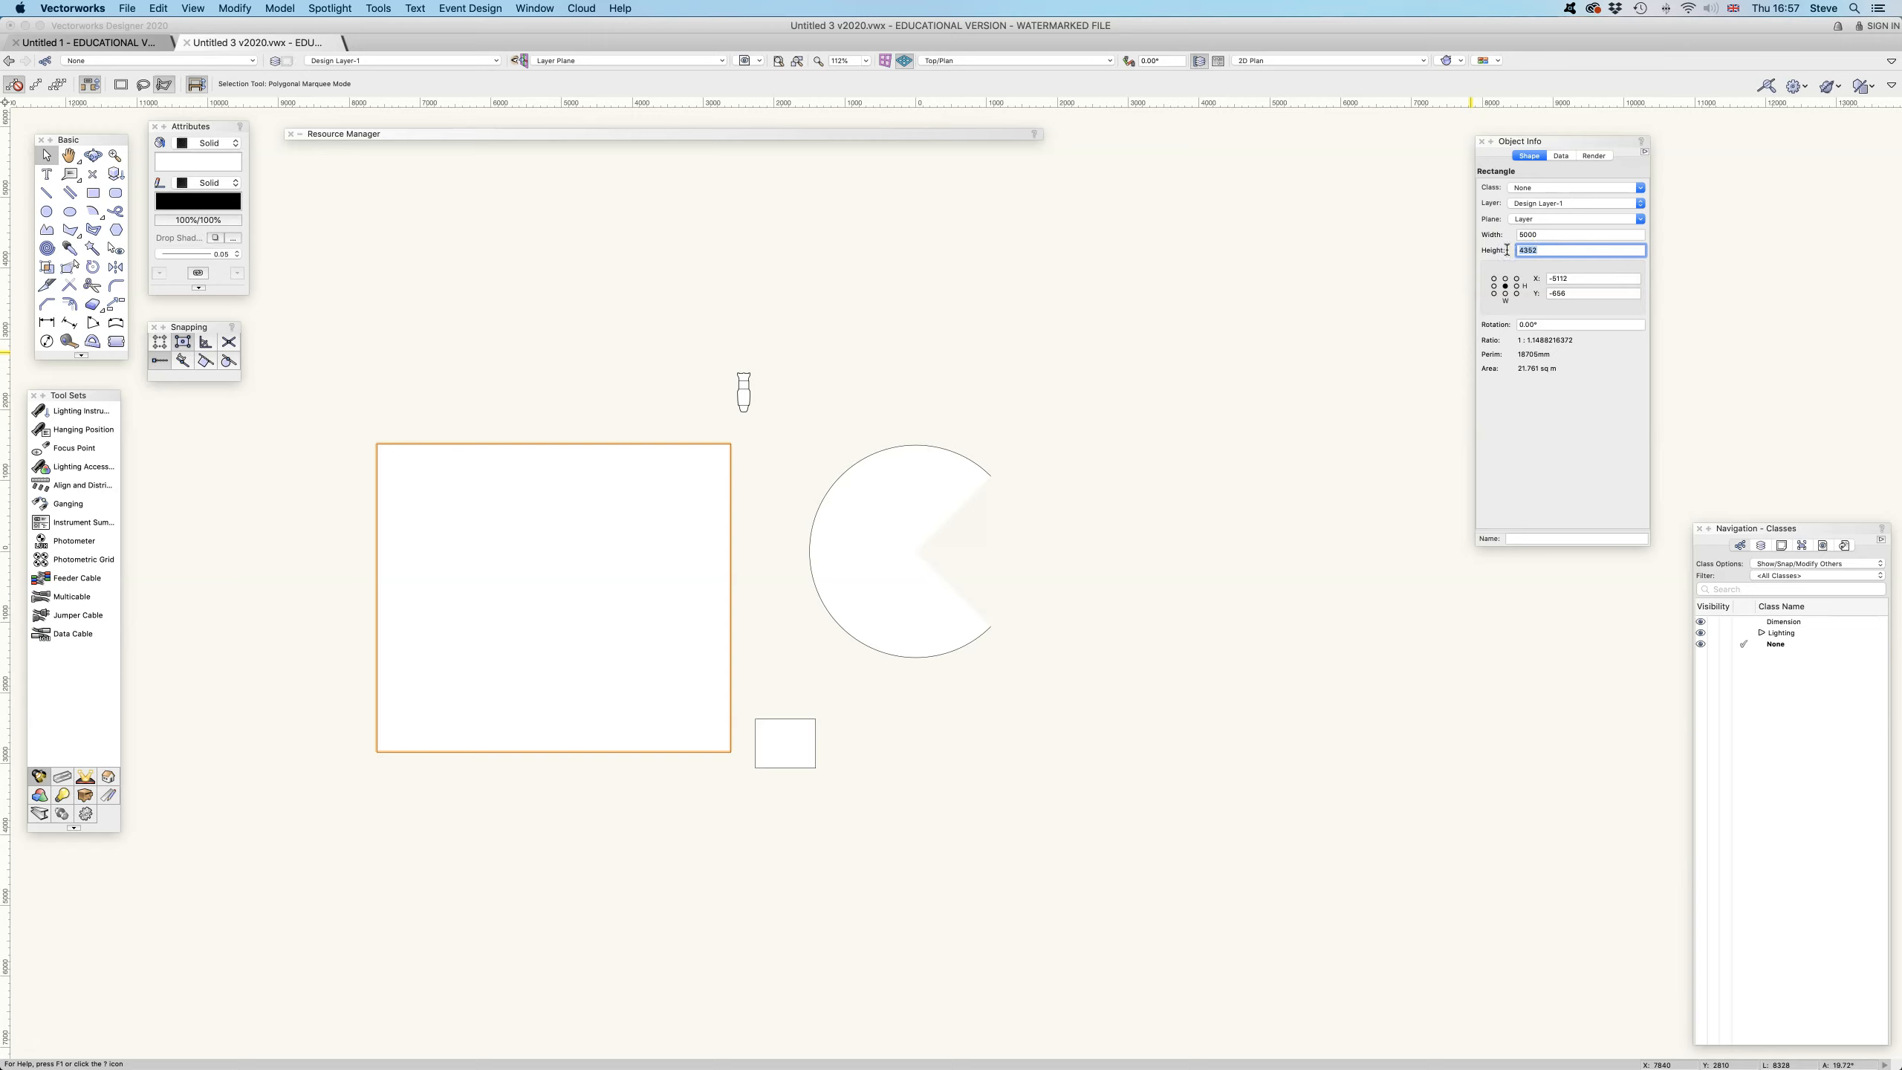
key(Return)
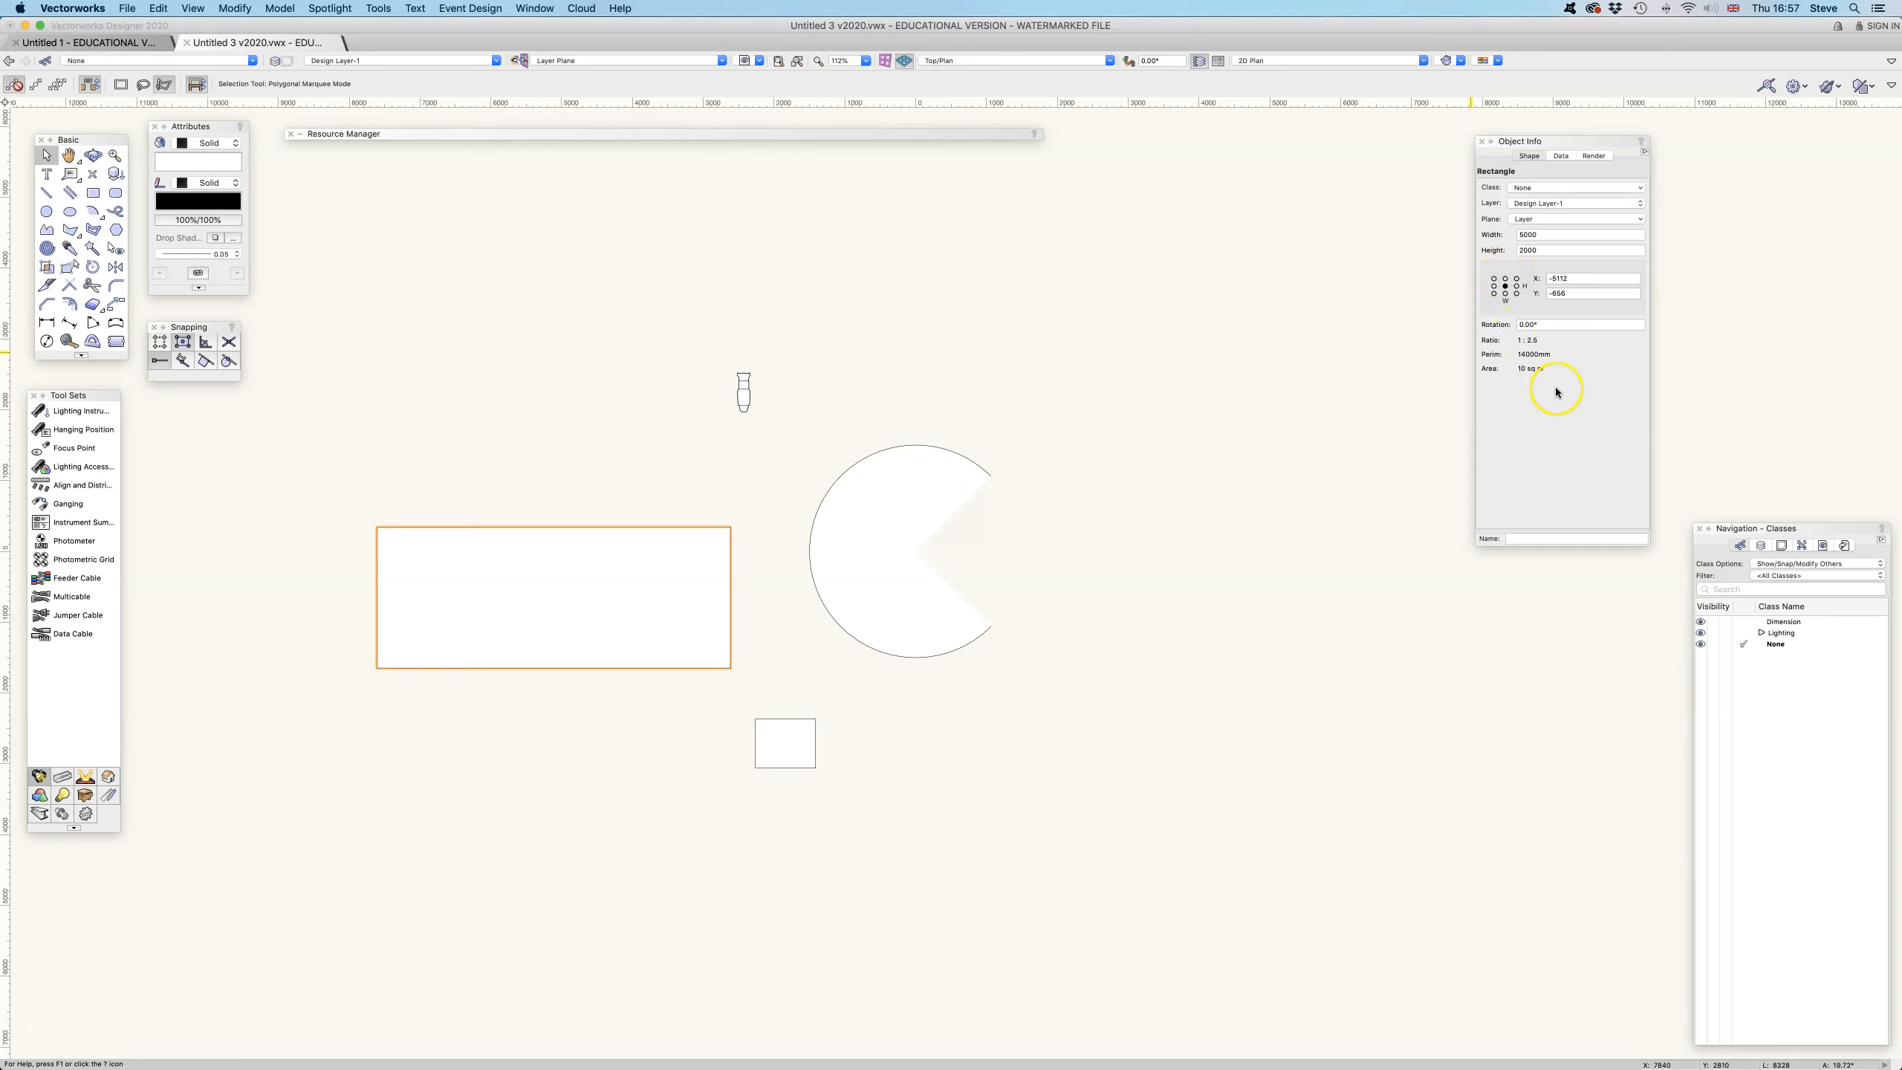
- Resize the large rectangle to a width of 2440 mm and a height of 1220 mm
click(1547, 235)
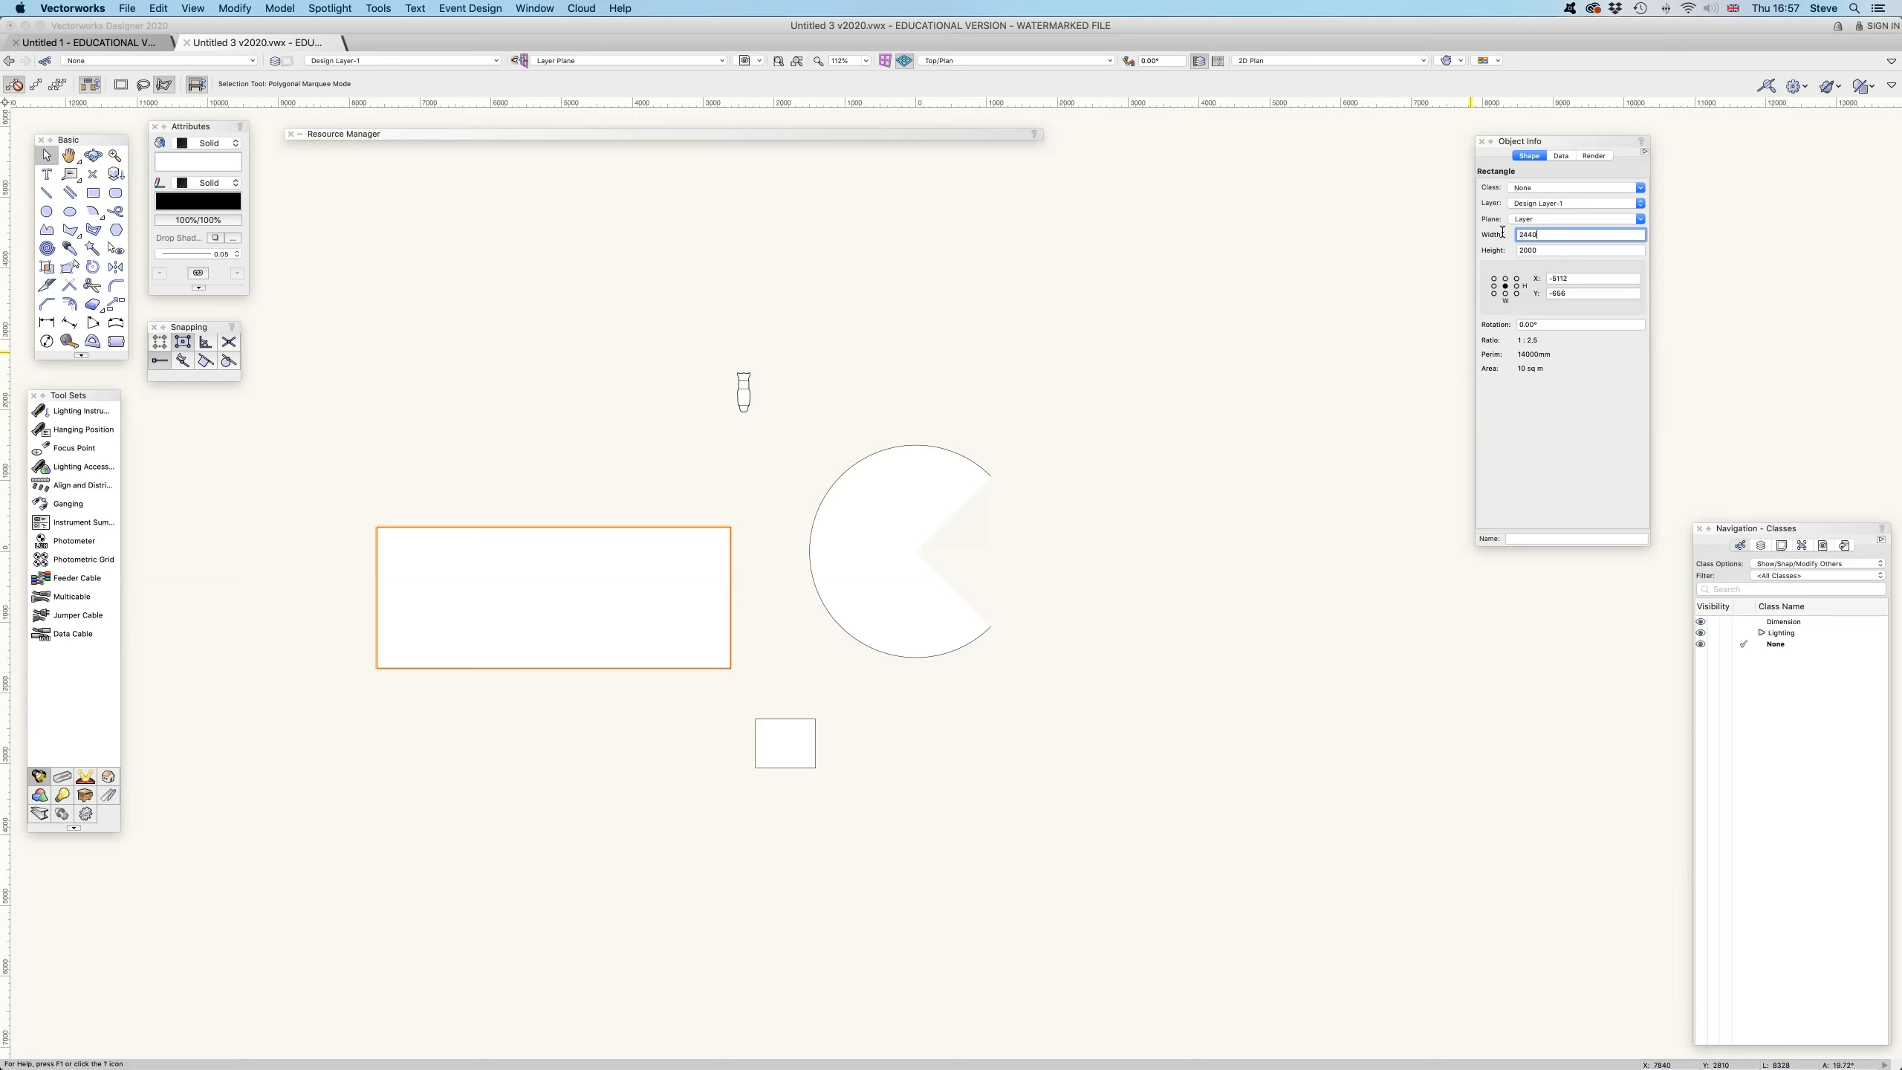
key(Return)
drag(1543, 251, 1523, 249)
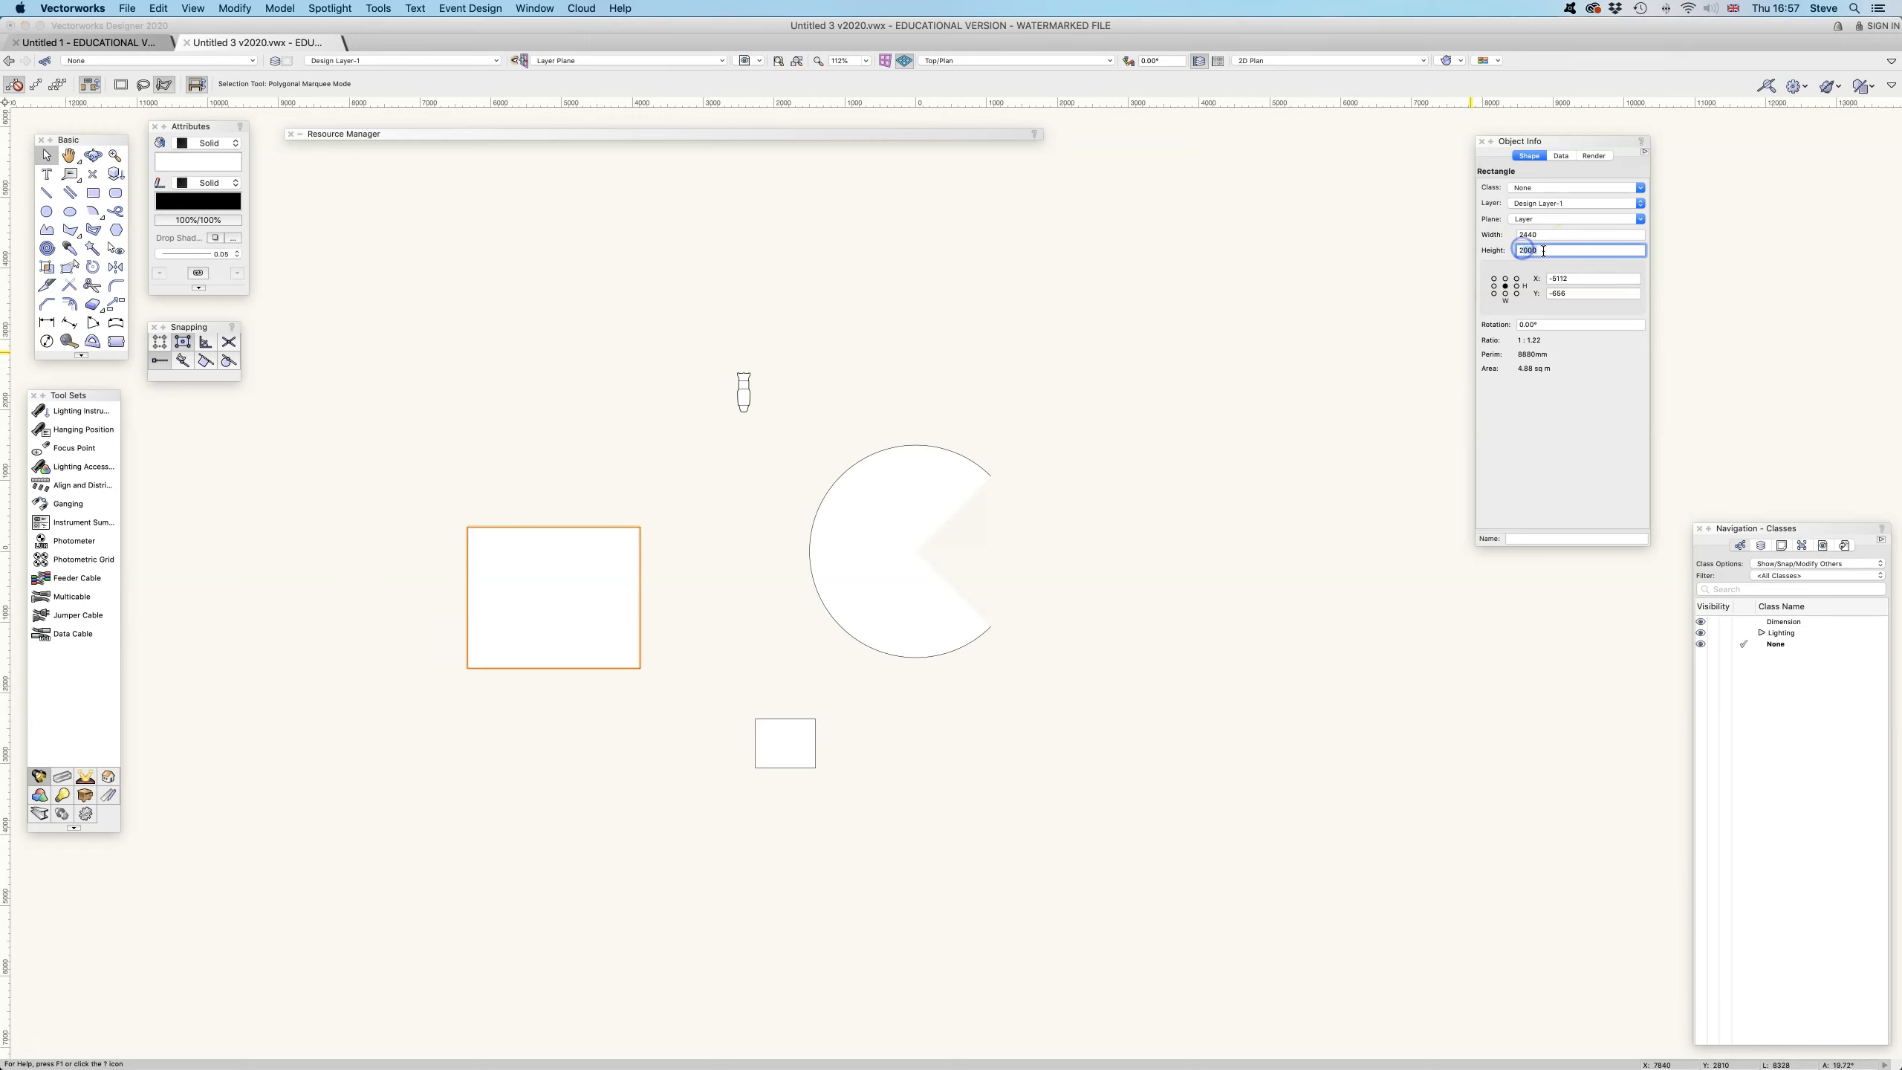
text(12)
key(Return)
- Use arithmetic in the large rectangle's width value to divide it by 2 and add 200 mm to the result
click(1552, 235)
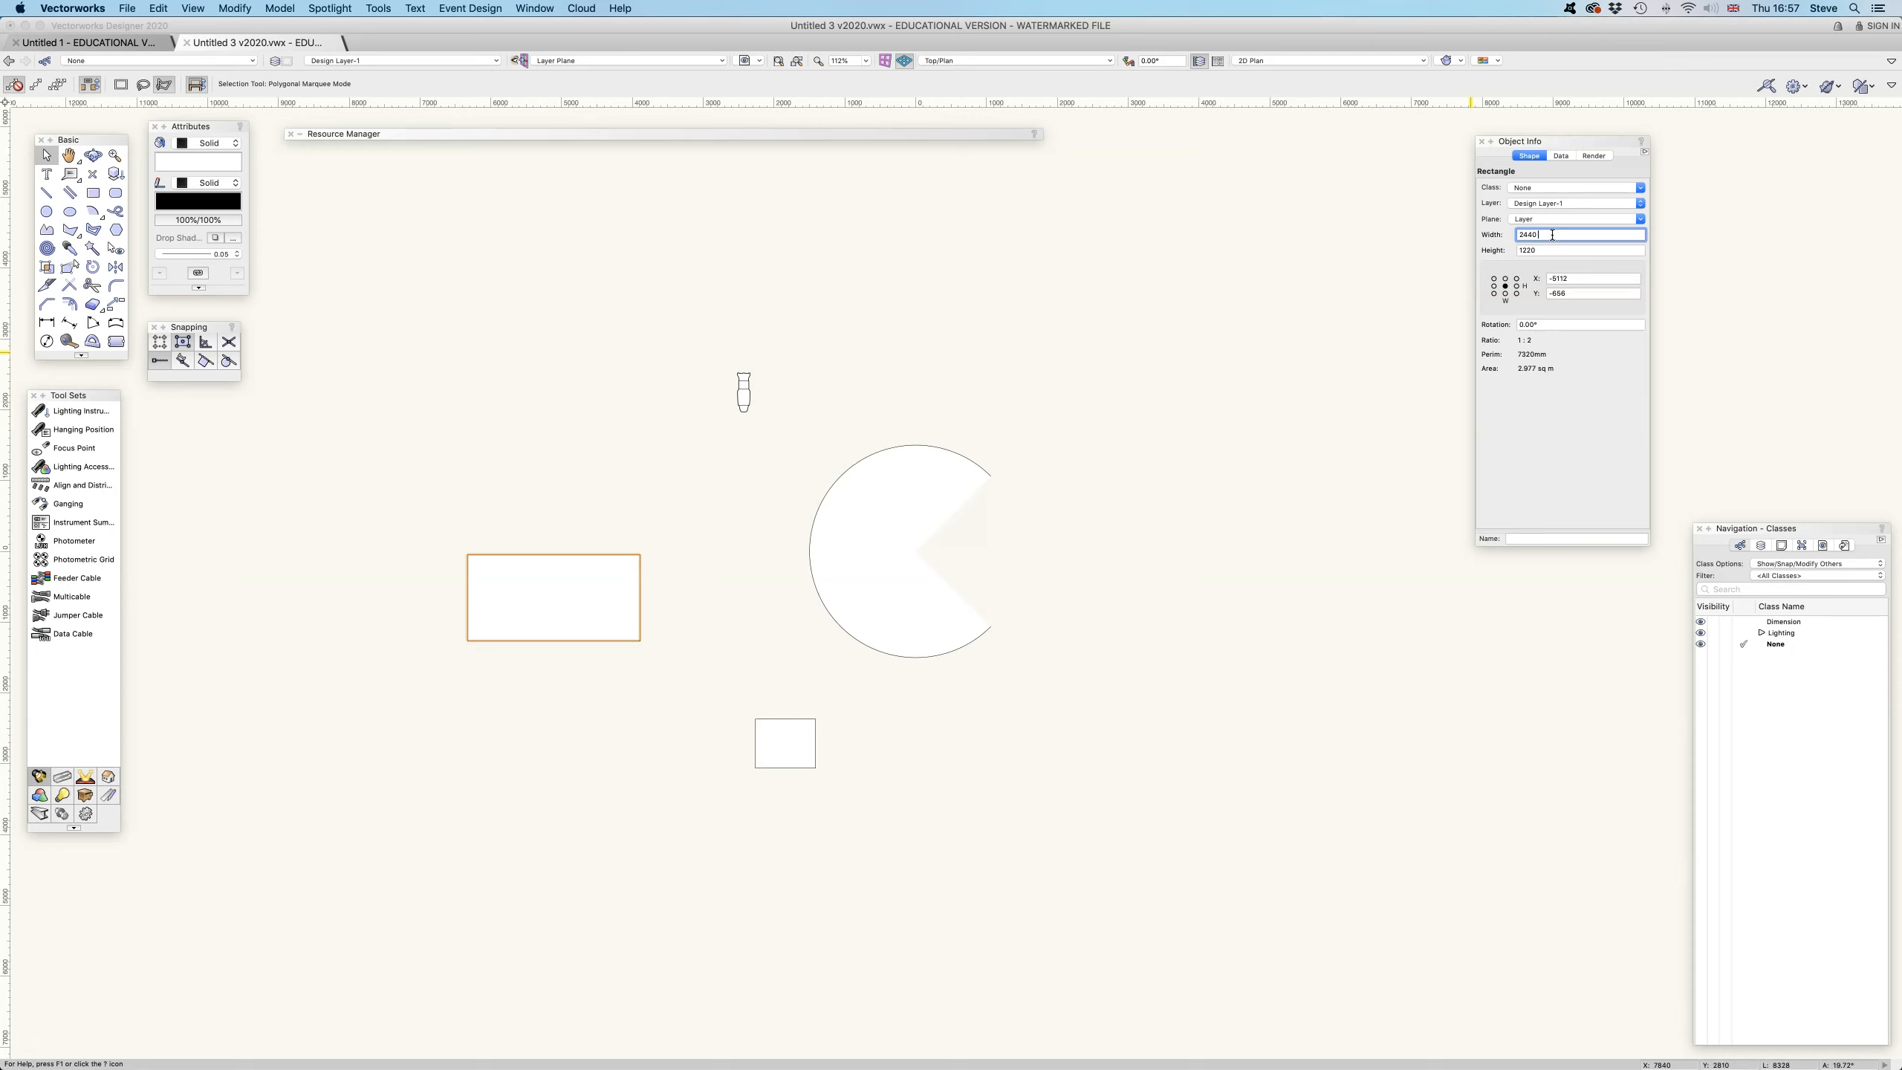
text(/2)
key(Return)
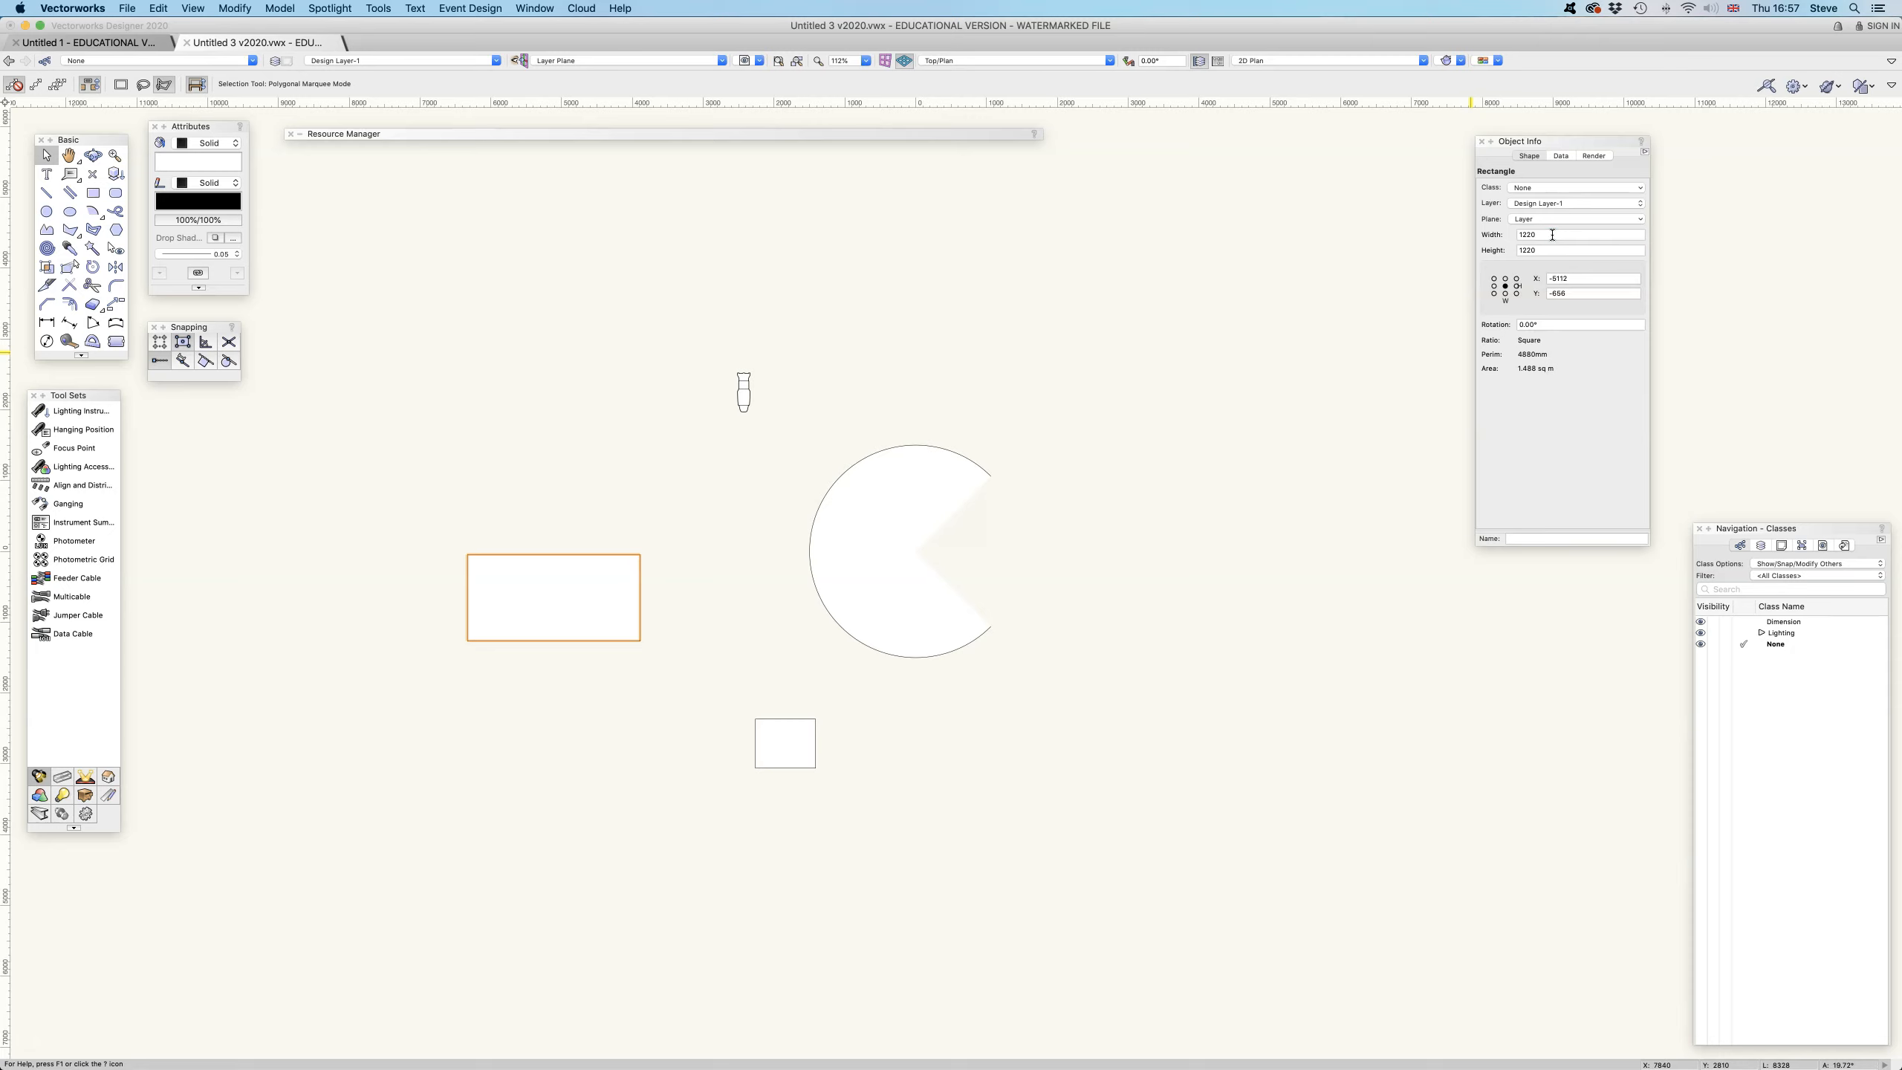
click(1551, 235)
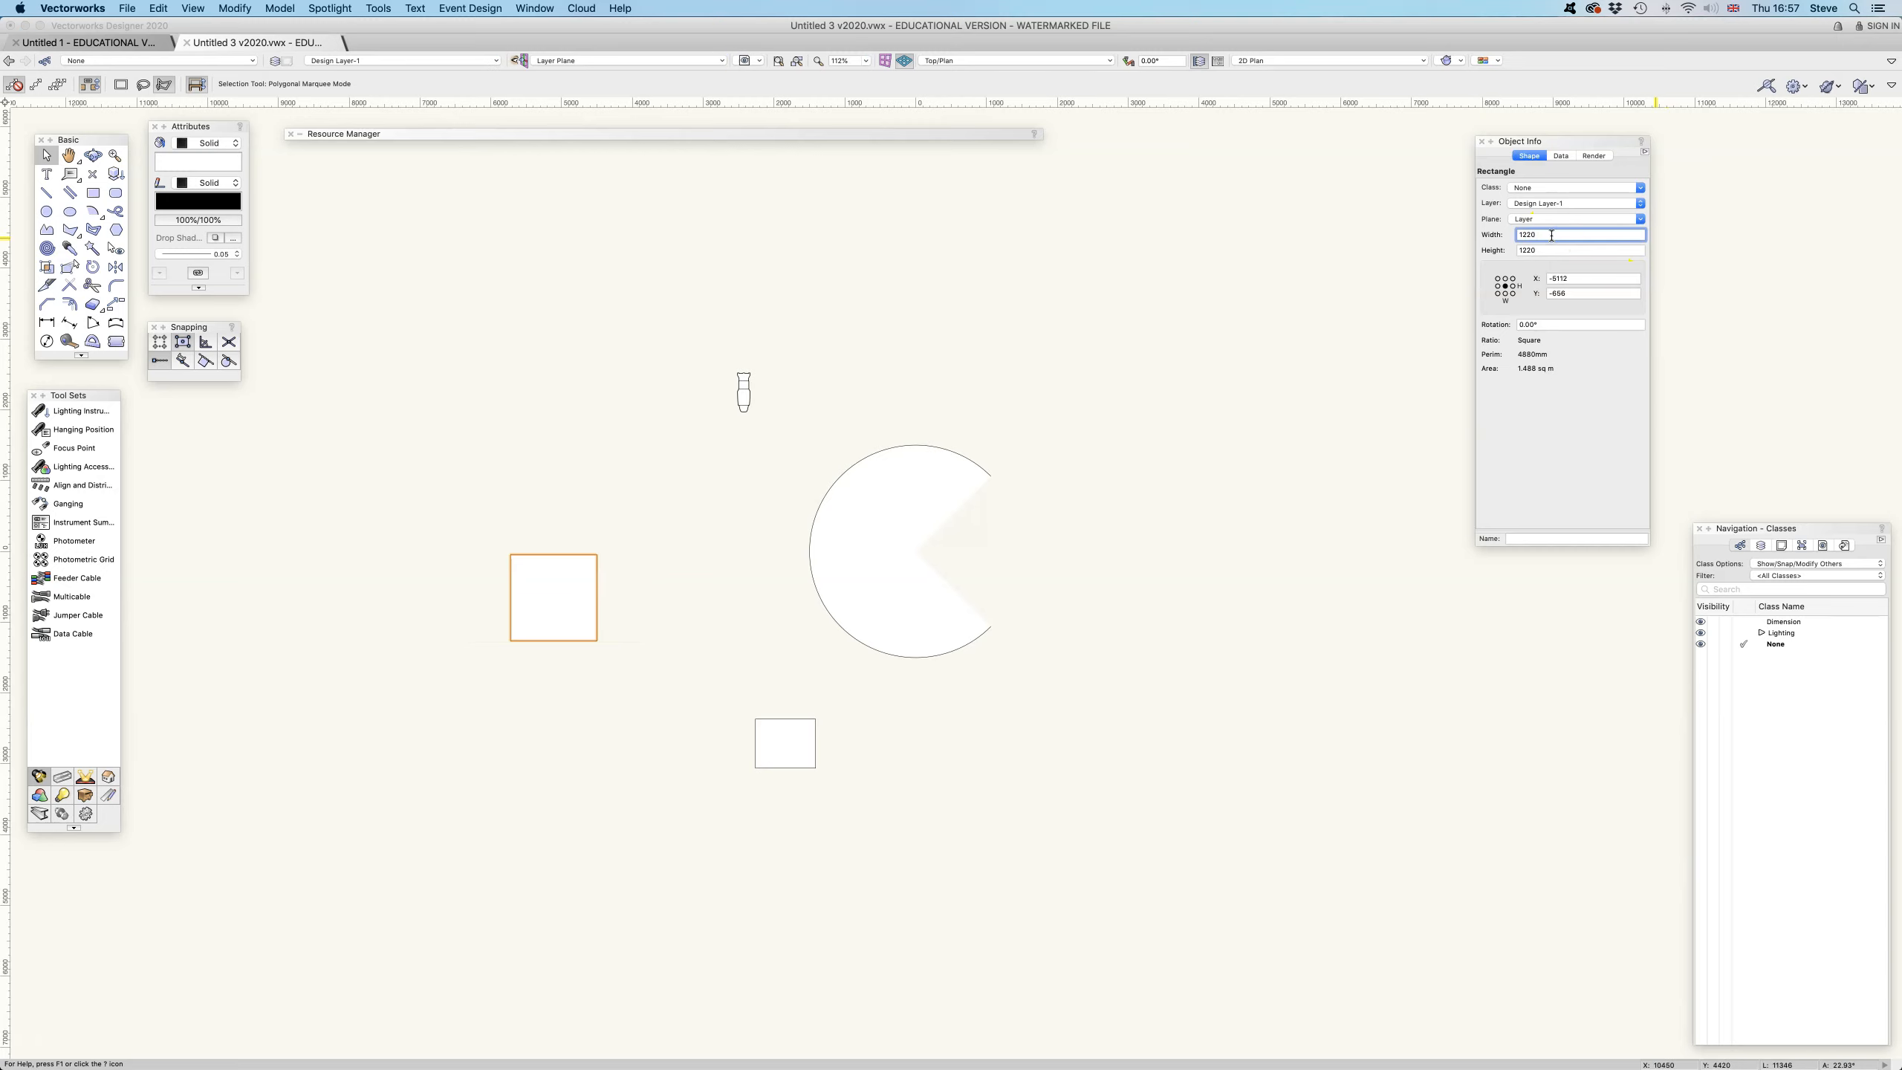
text(+200)
key(Return)
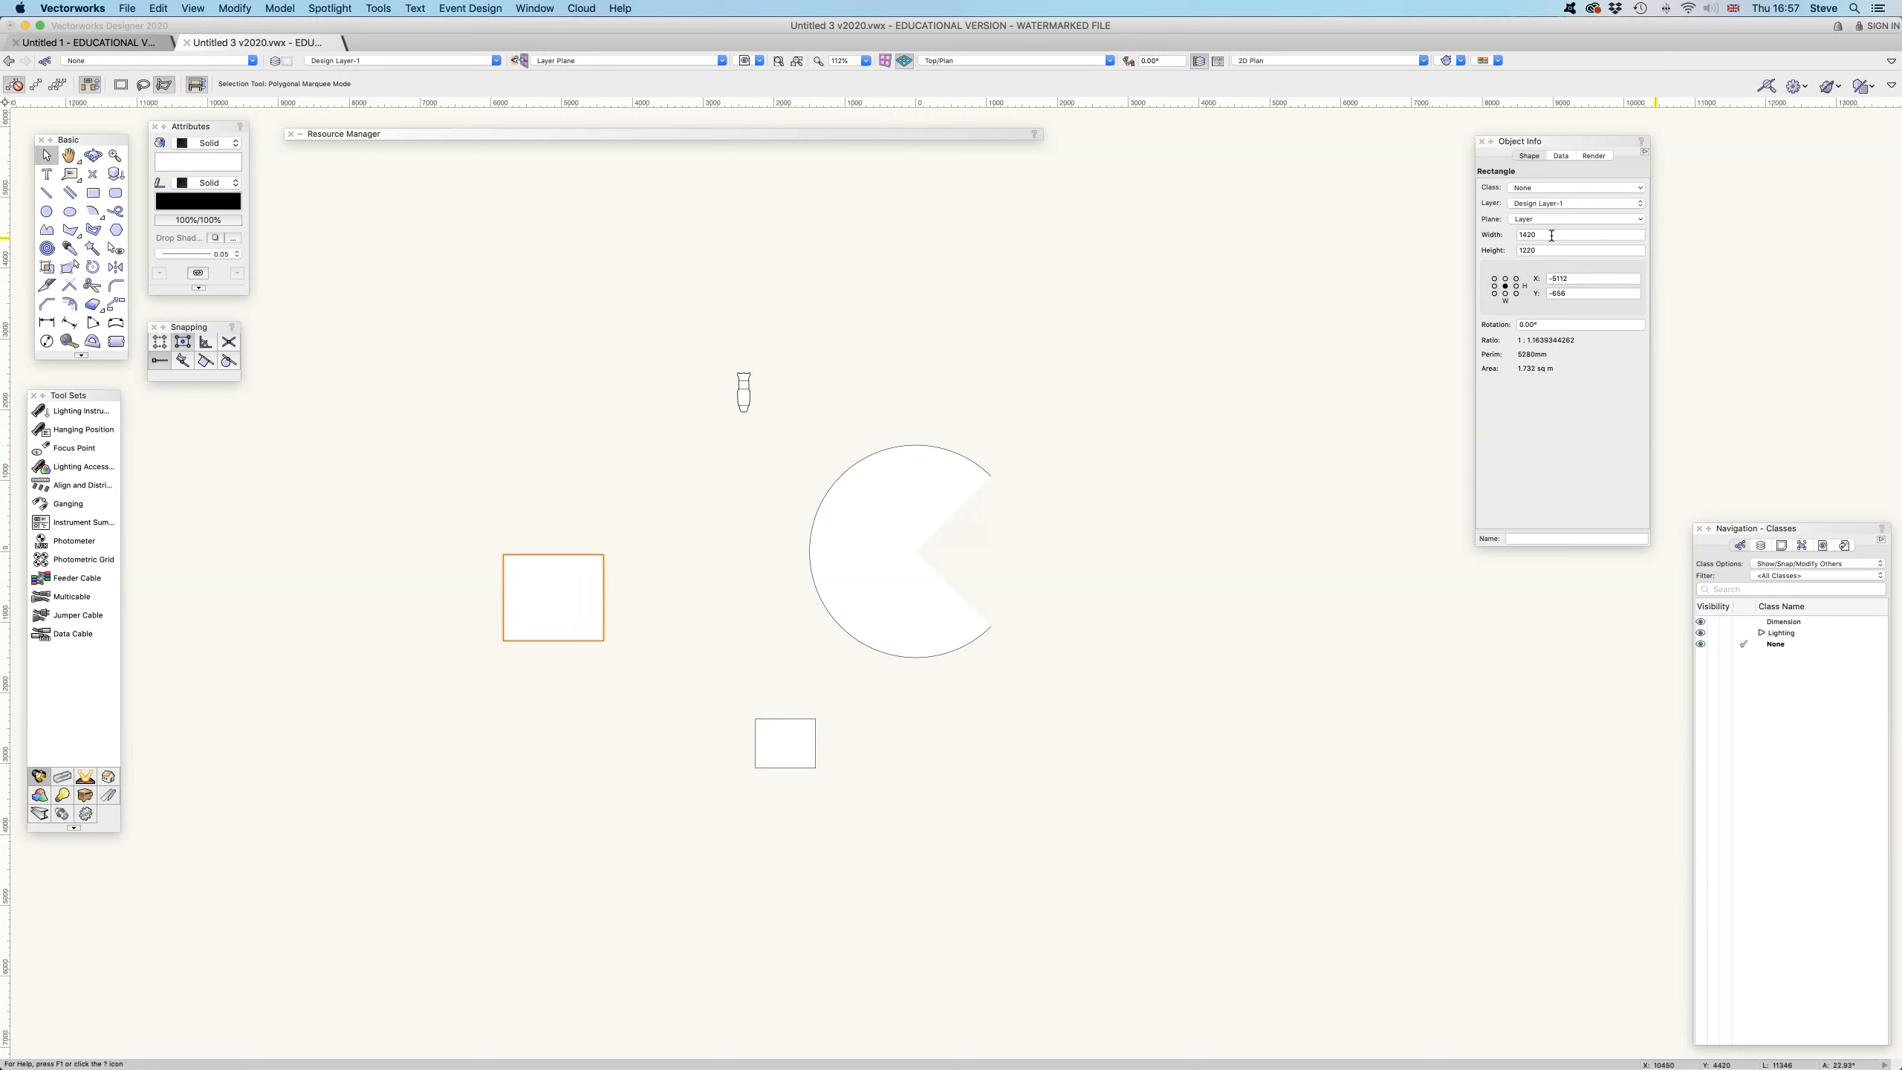
- Use arithmetic in the large rectangle's height value to subtract 76 mm
click(1550, 251)
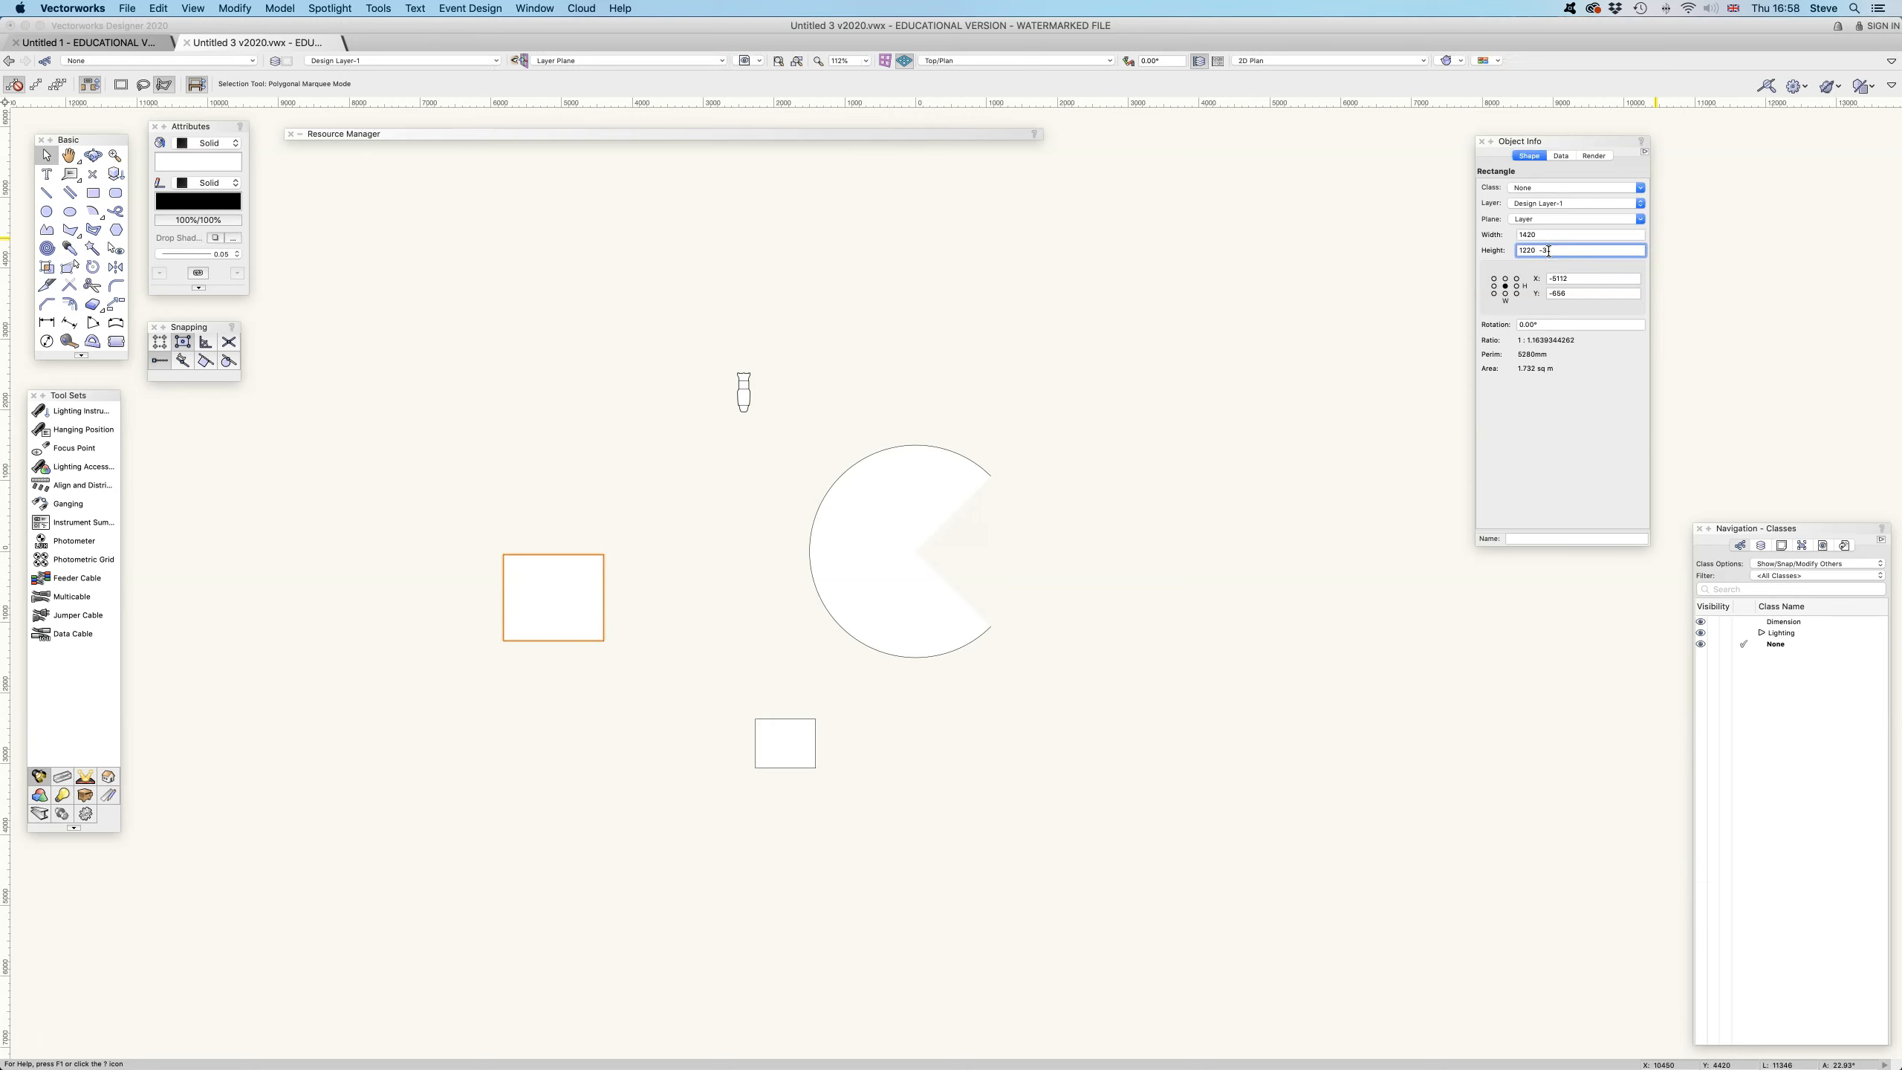
text(-76)
key(Return)
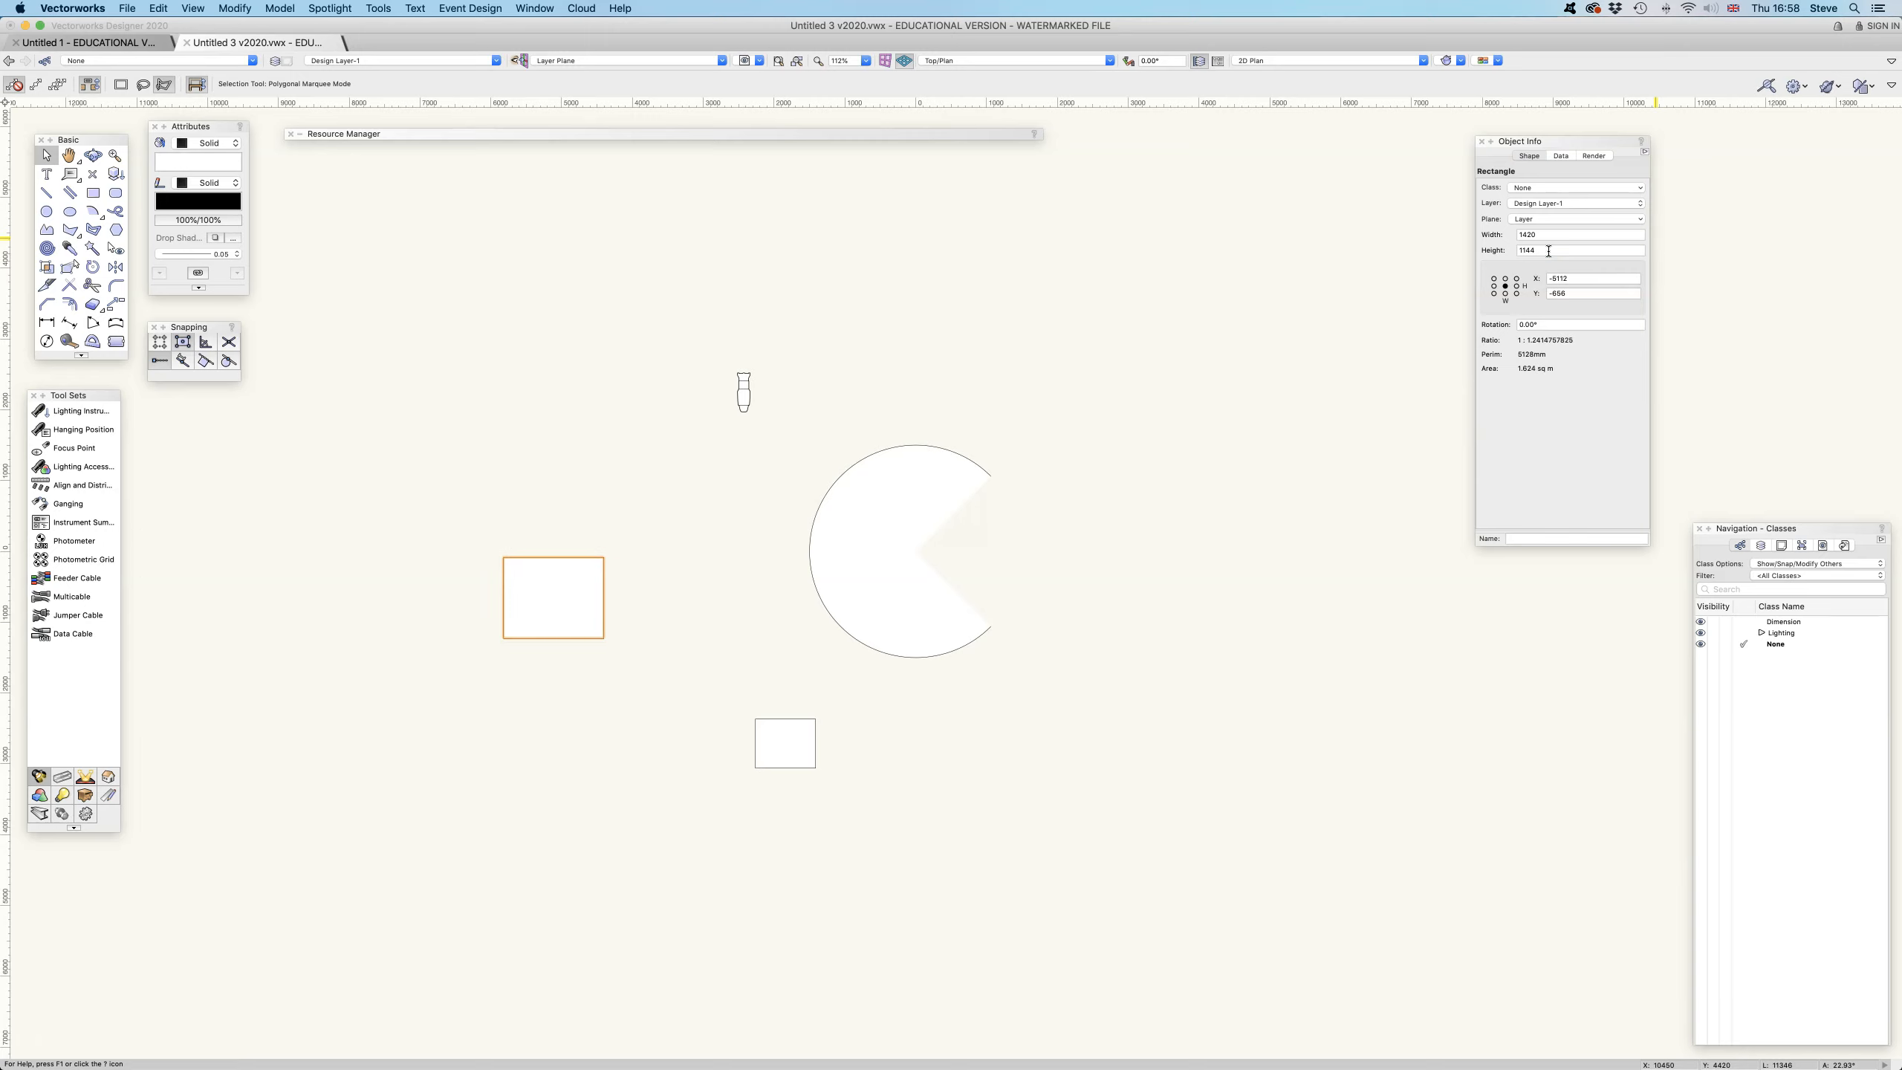
- Move the large rectangle freehand closer to the arc, to about X -2900, Y 200, and deselect it
click(543, 556)
drag(543, 557, 704, 497)
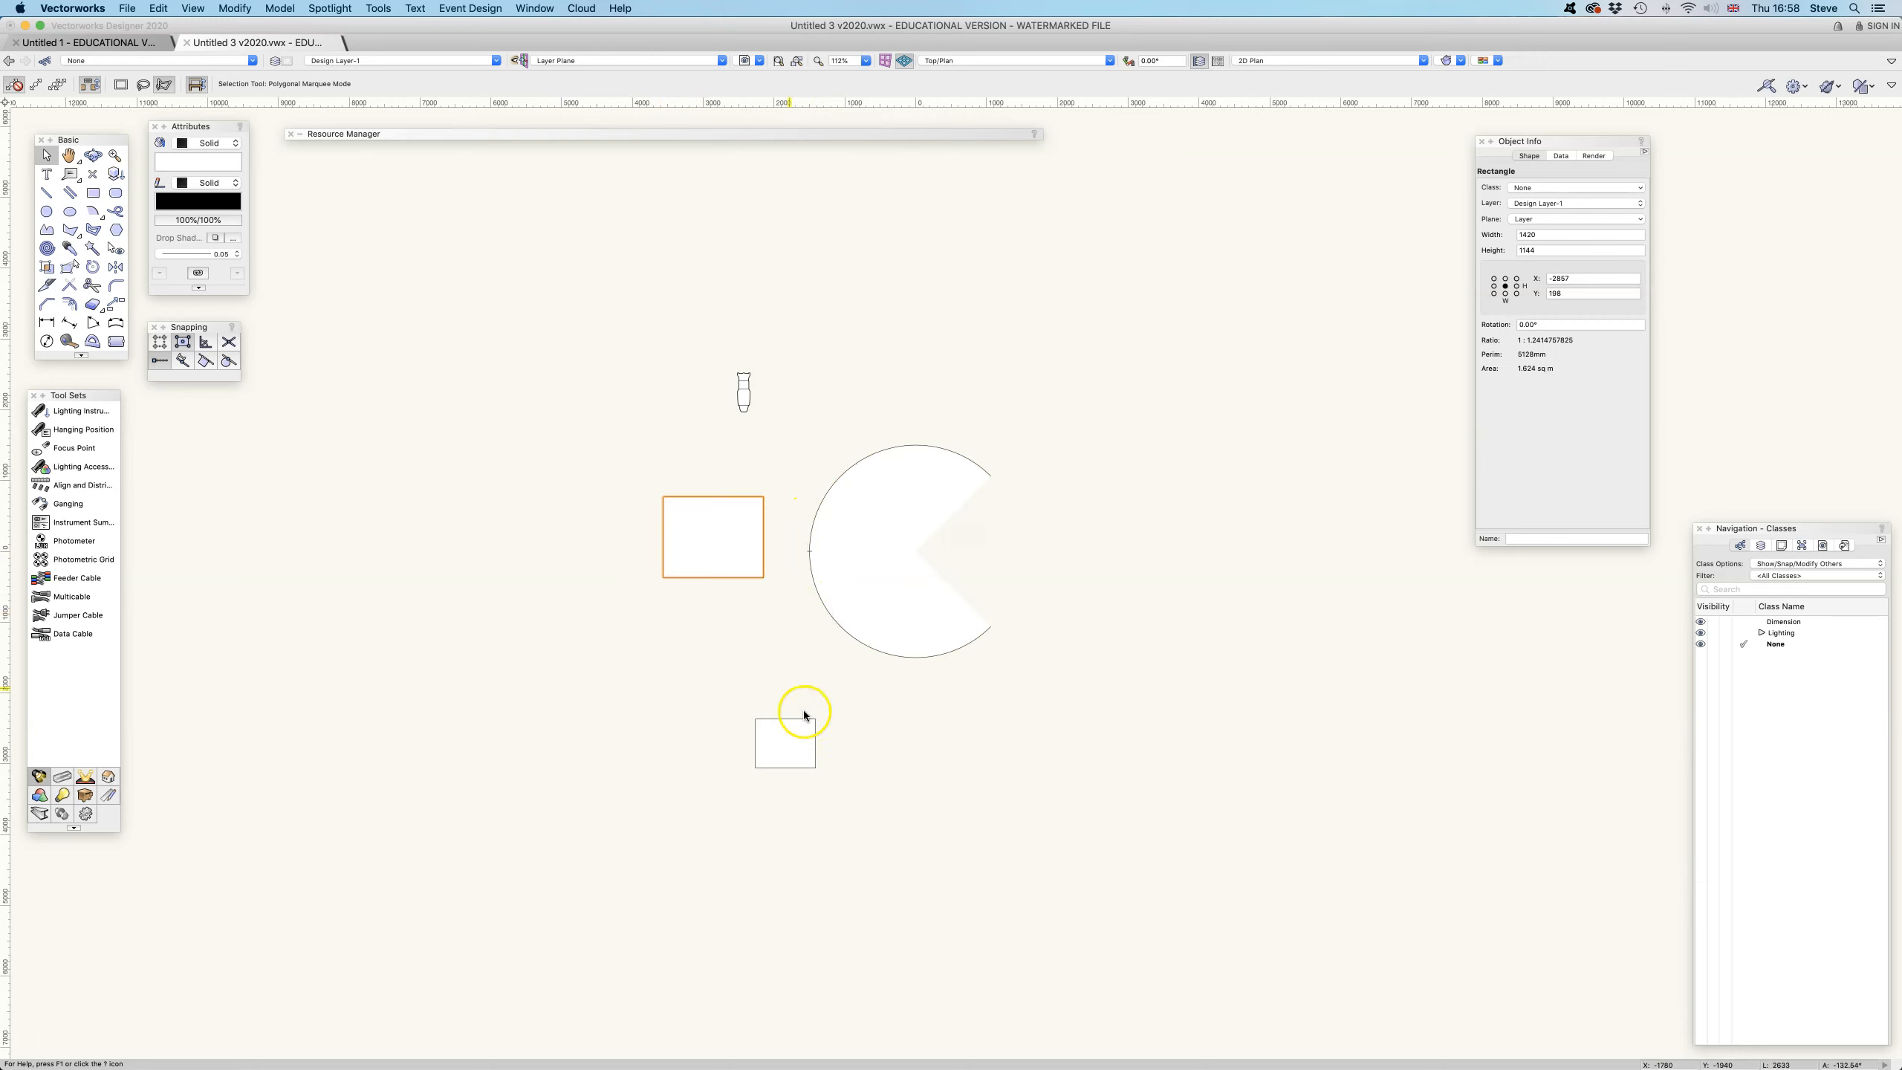
click(796, 452)
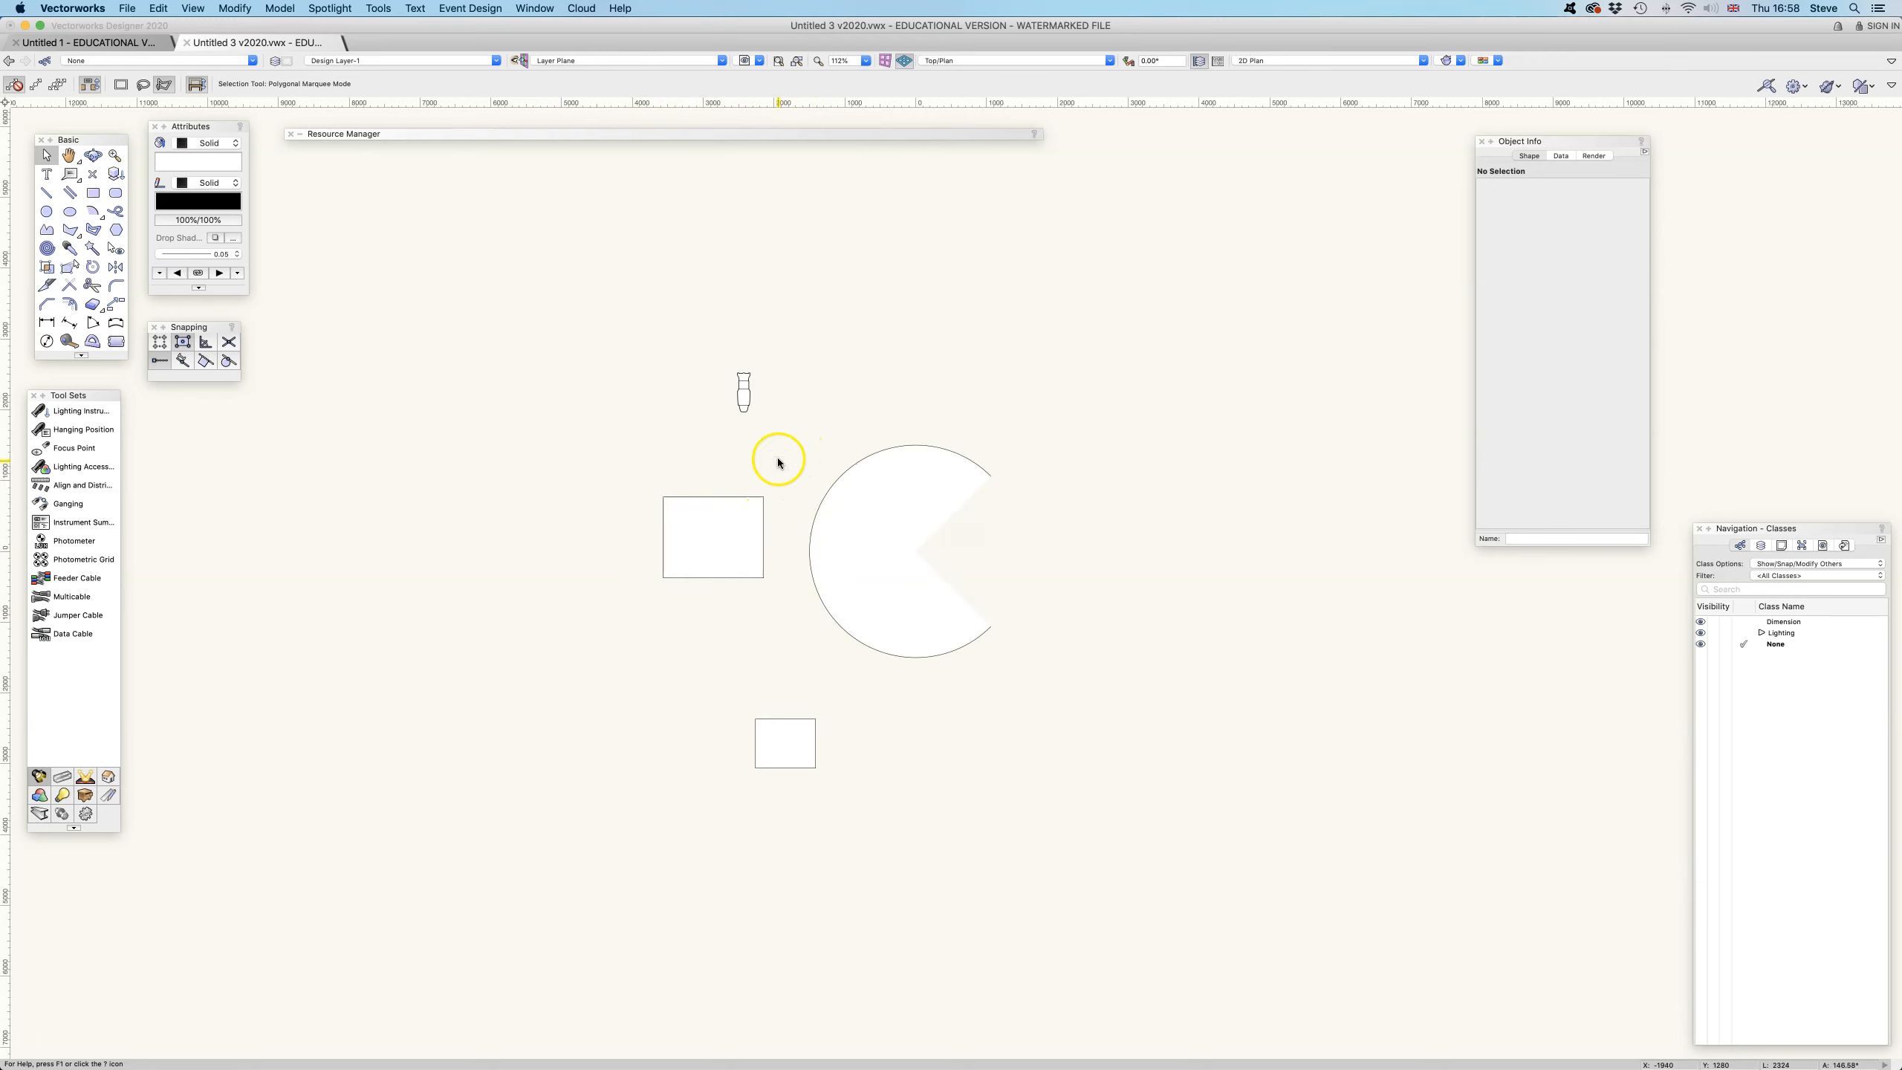
- Move the small rectangle freehand up to just below the gap between the large rectangle and the arc, leaving nothing selected
drag(785, 720, 765, 635)
click(837, 471)
click(755, 497)
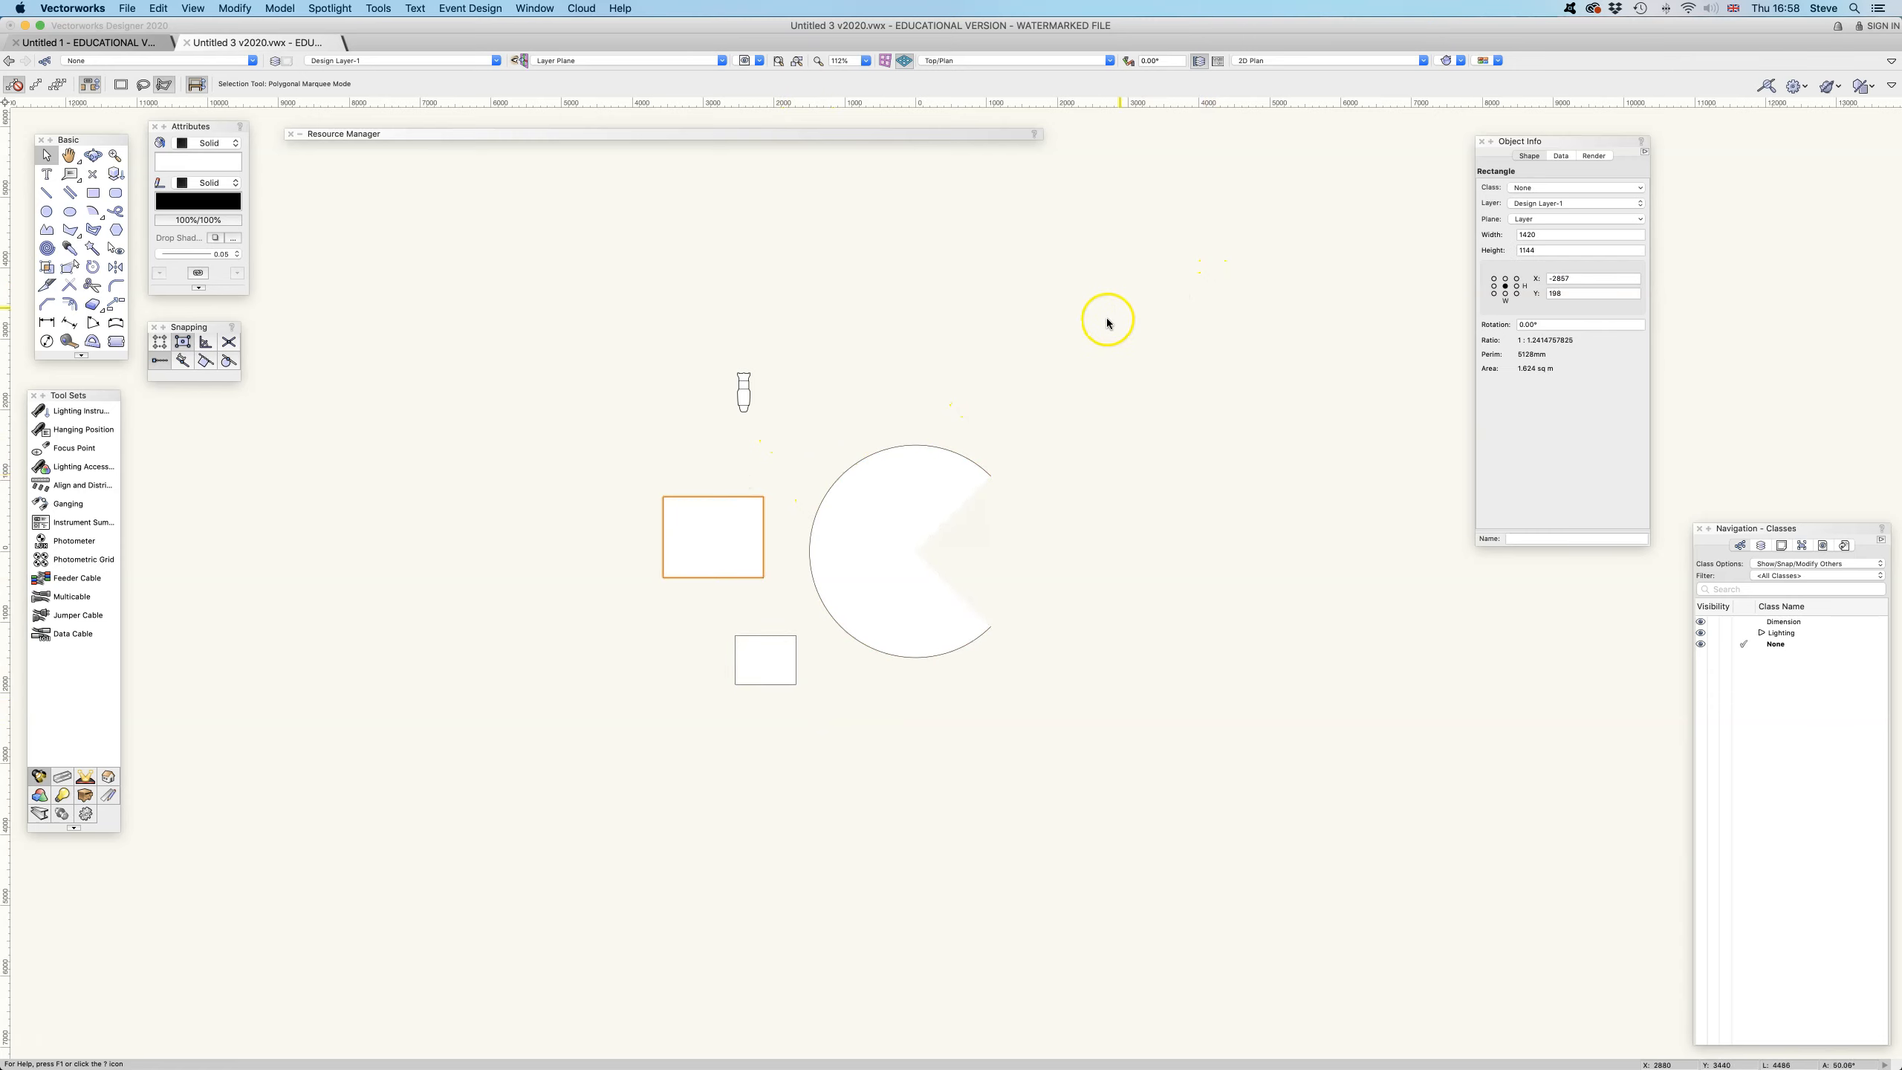
click(802, 385)
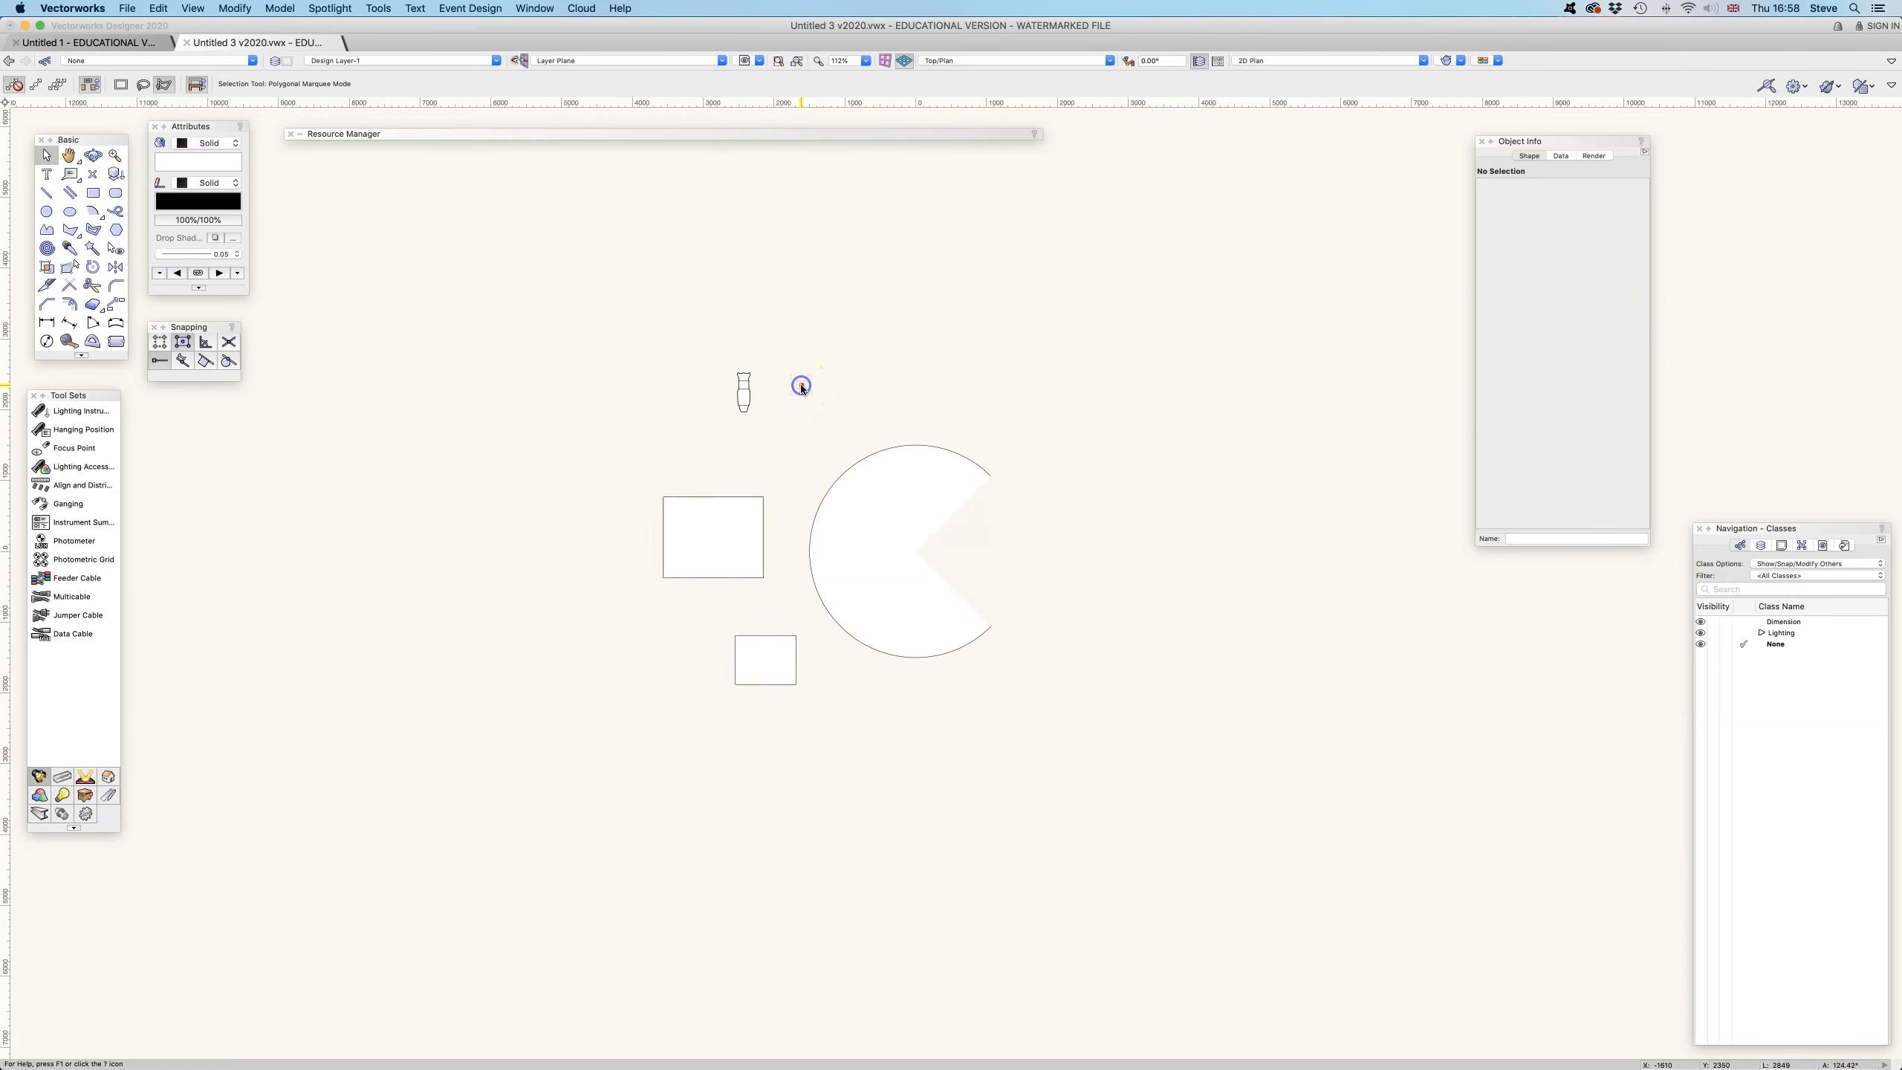
- Select the lighting device and enlarge the Object Info palette to examine its properties down to the load information
click(744, 389)
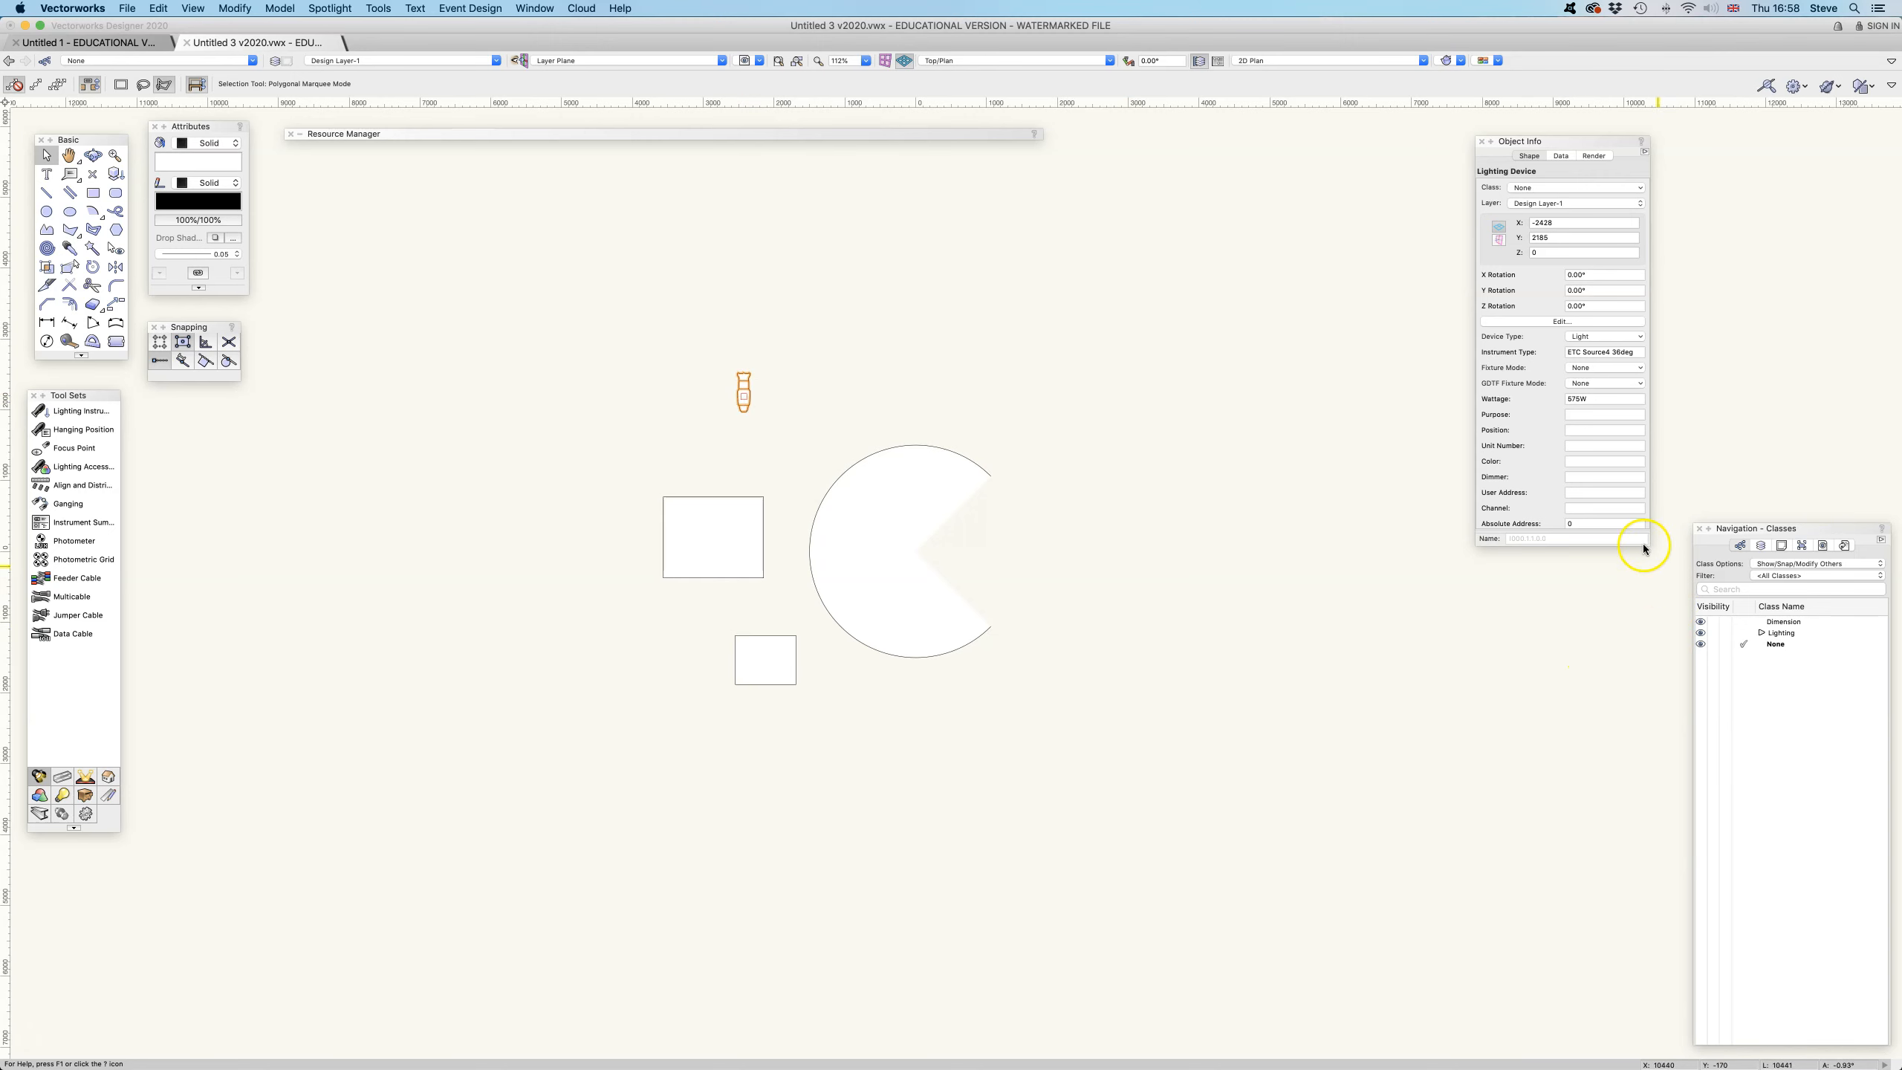
drag(1648, 545, 1701, 1038)
drag(1628, 142, 1600, 124)
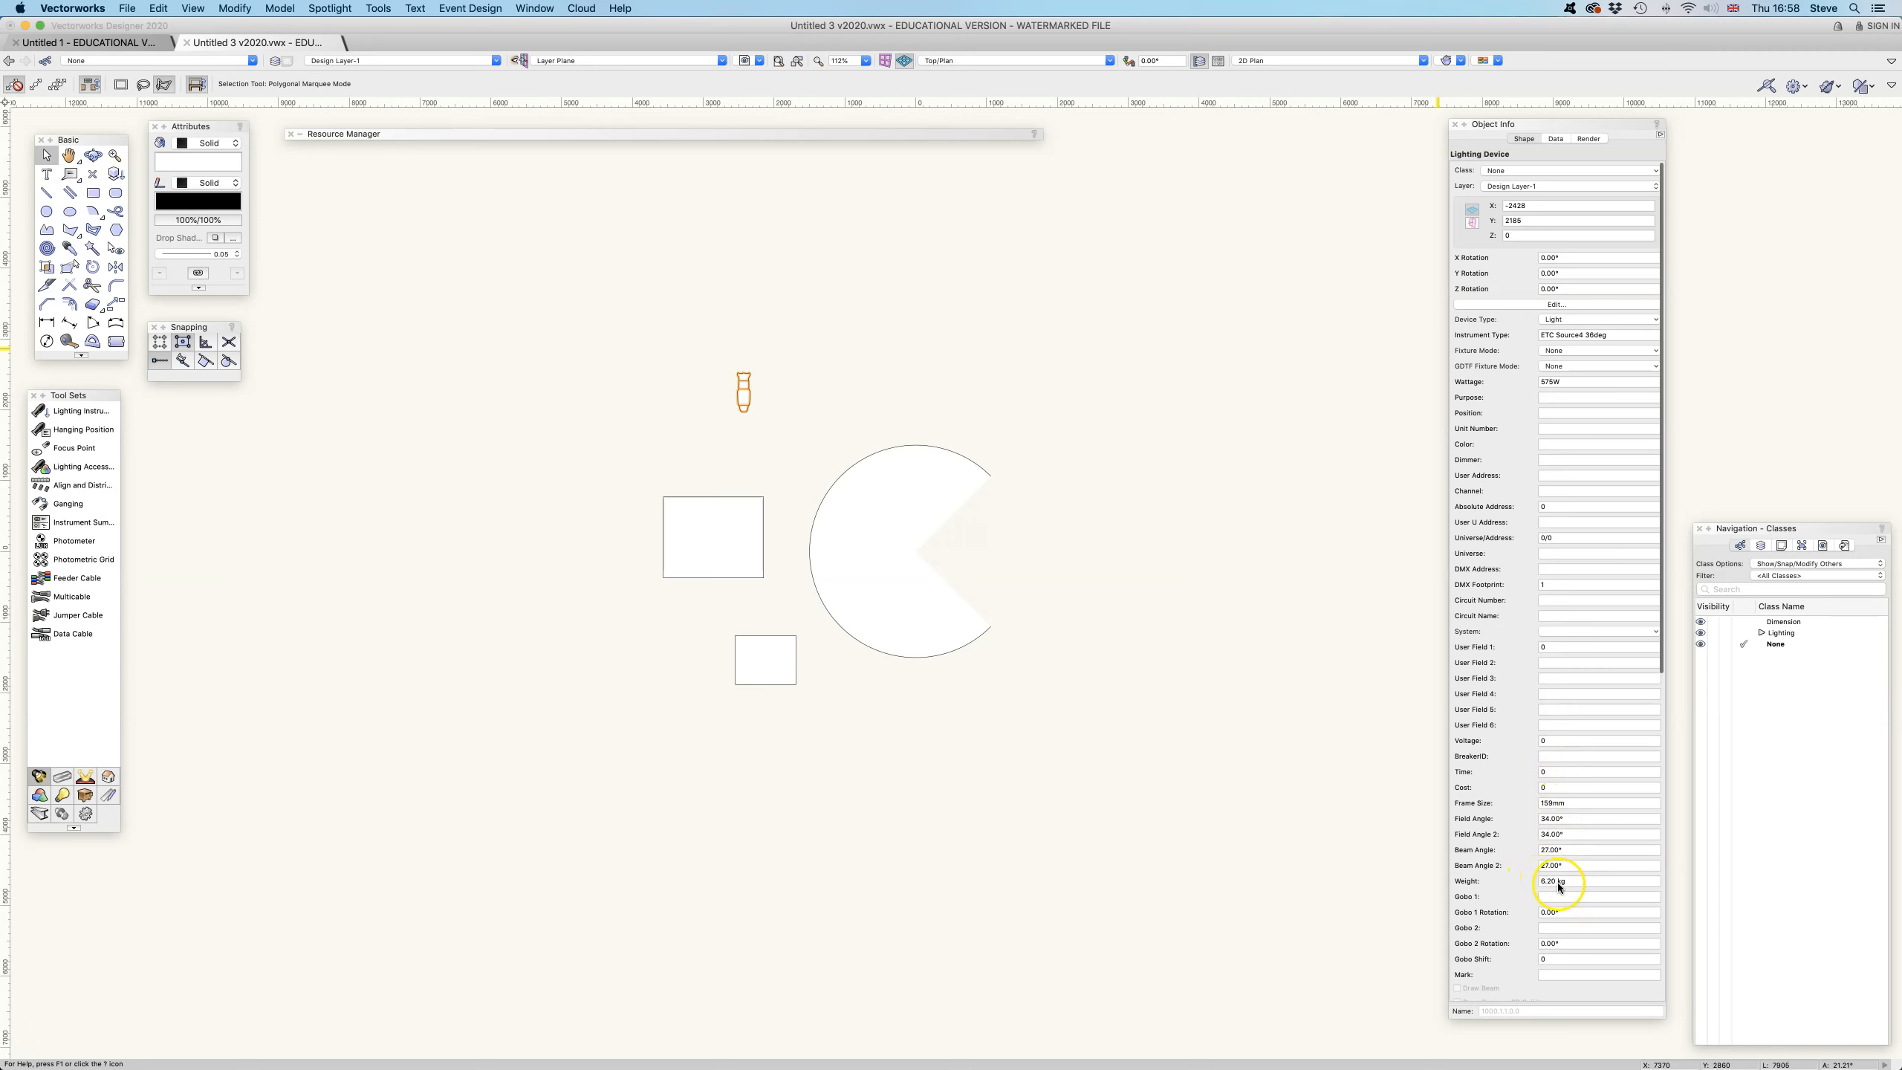
drag(1661, 656, 1676, 988)
click(1662, 804)
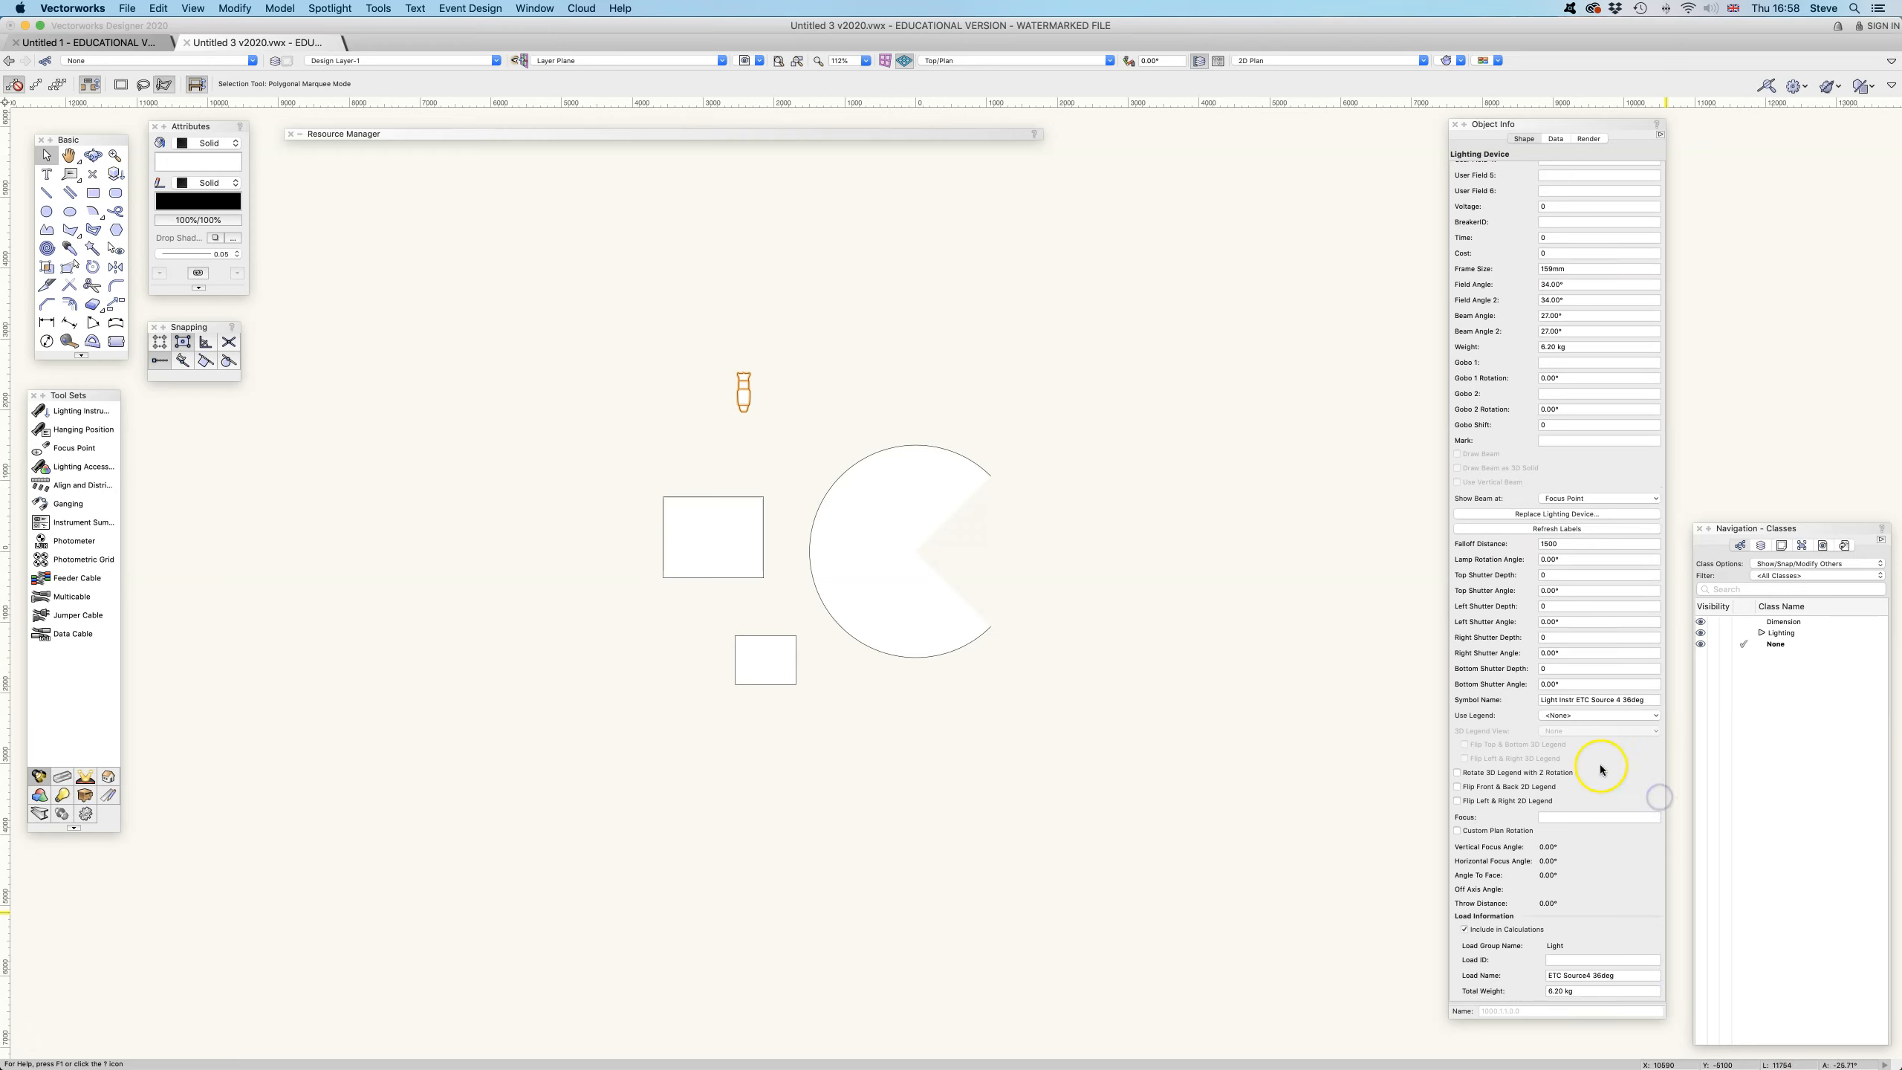
- Reselect the large rectangle, shrink the Object Info palette and place it directly above the Navigation palette
click(722, 507)
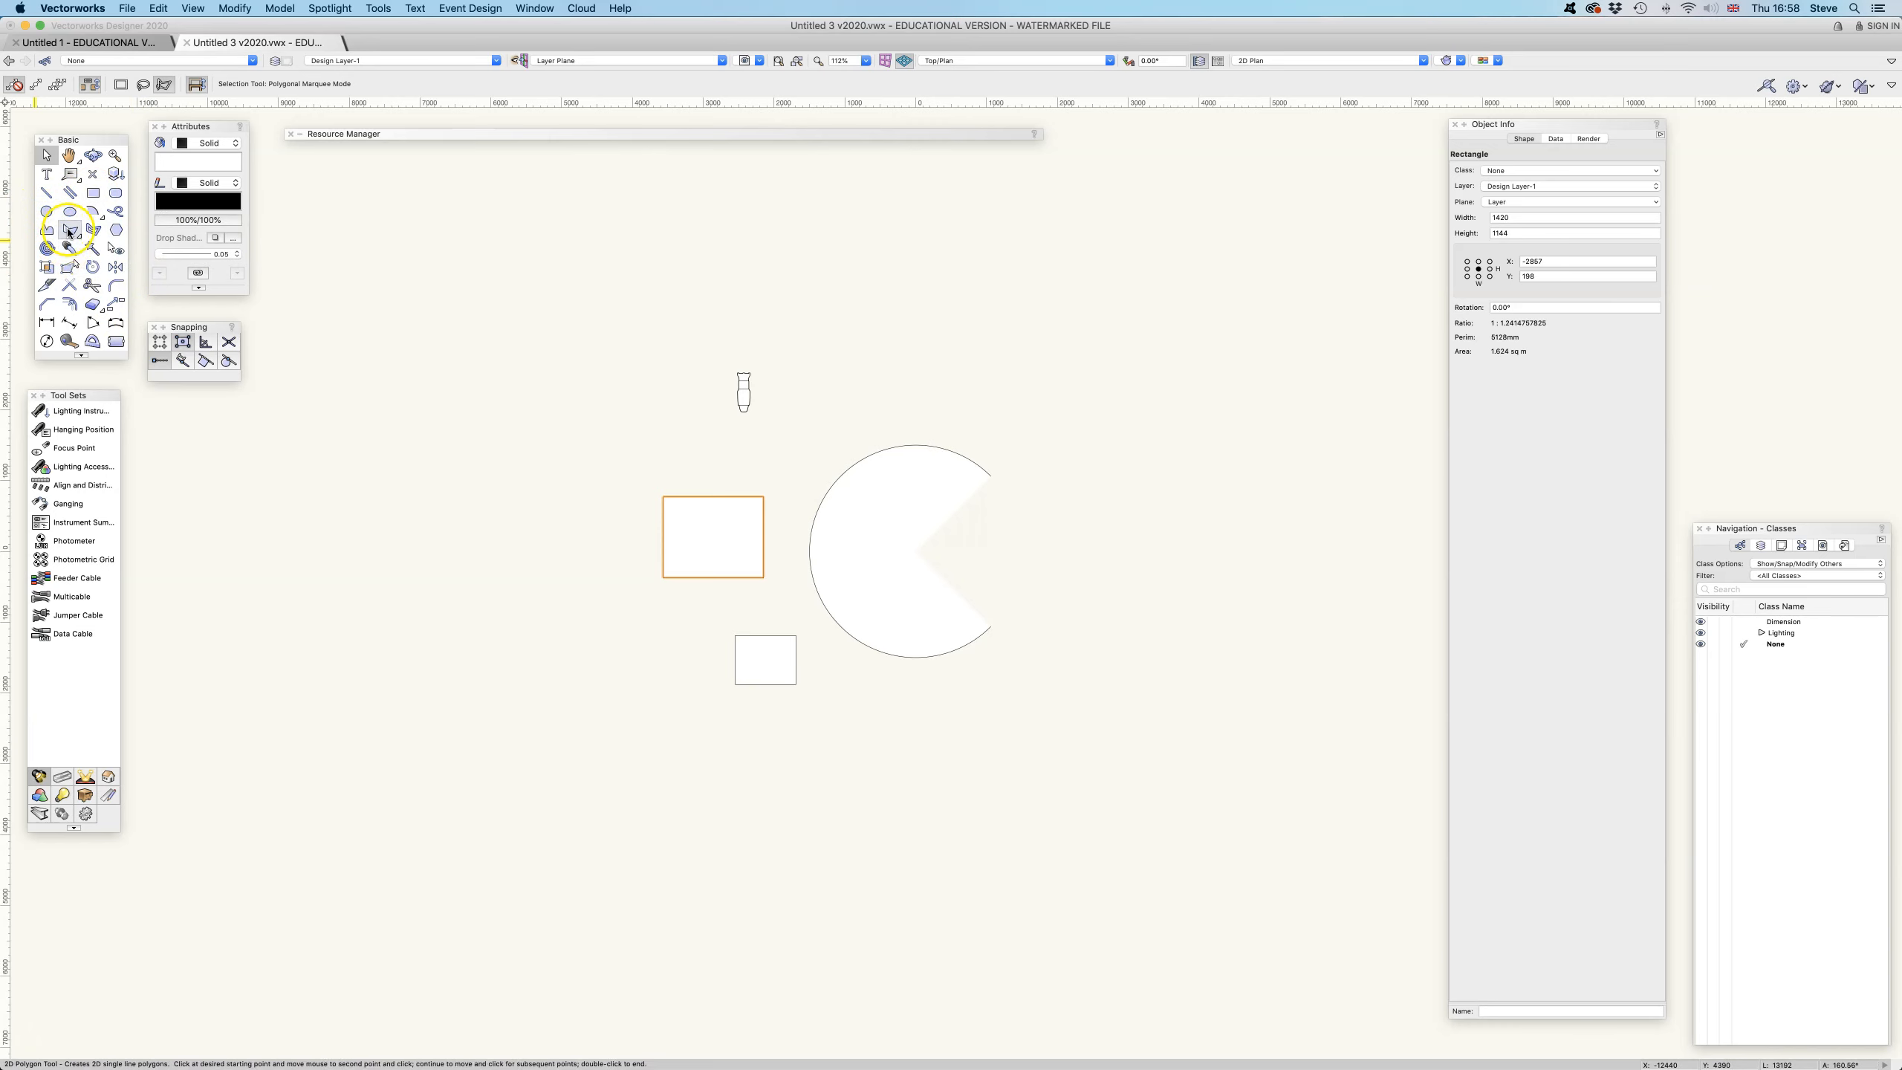
click(361, 956)
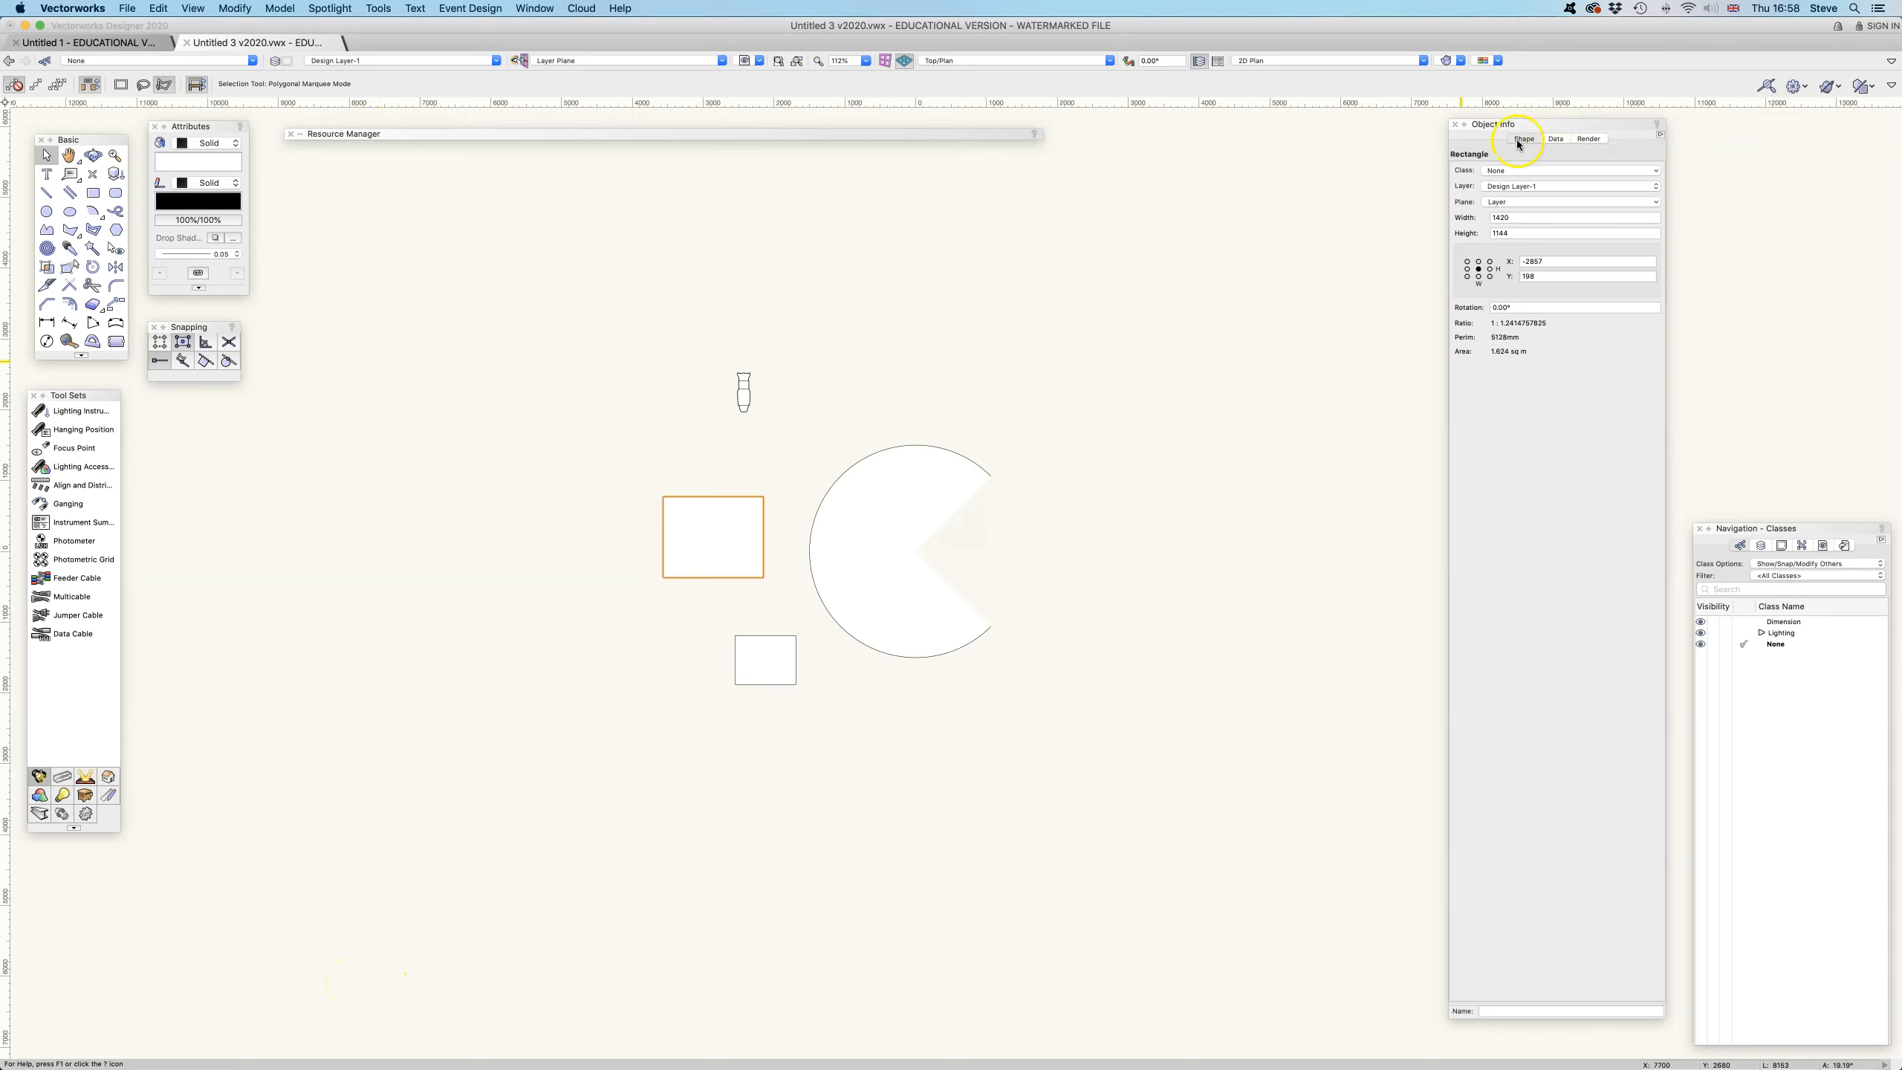
drag(1453, 1013, 1527, 511)
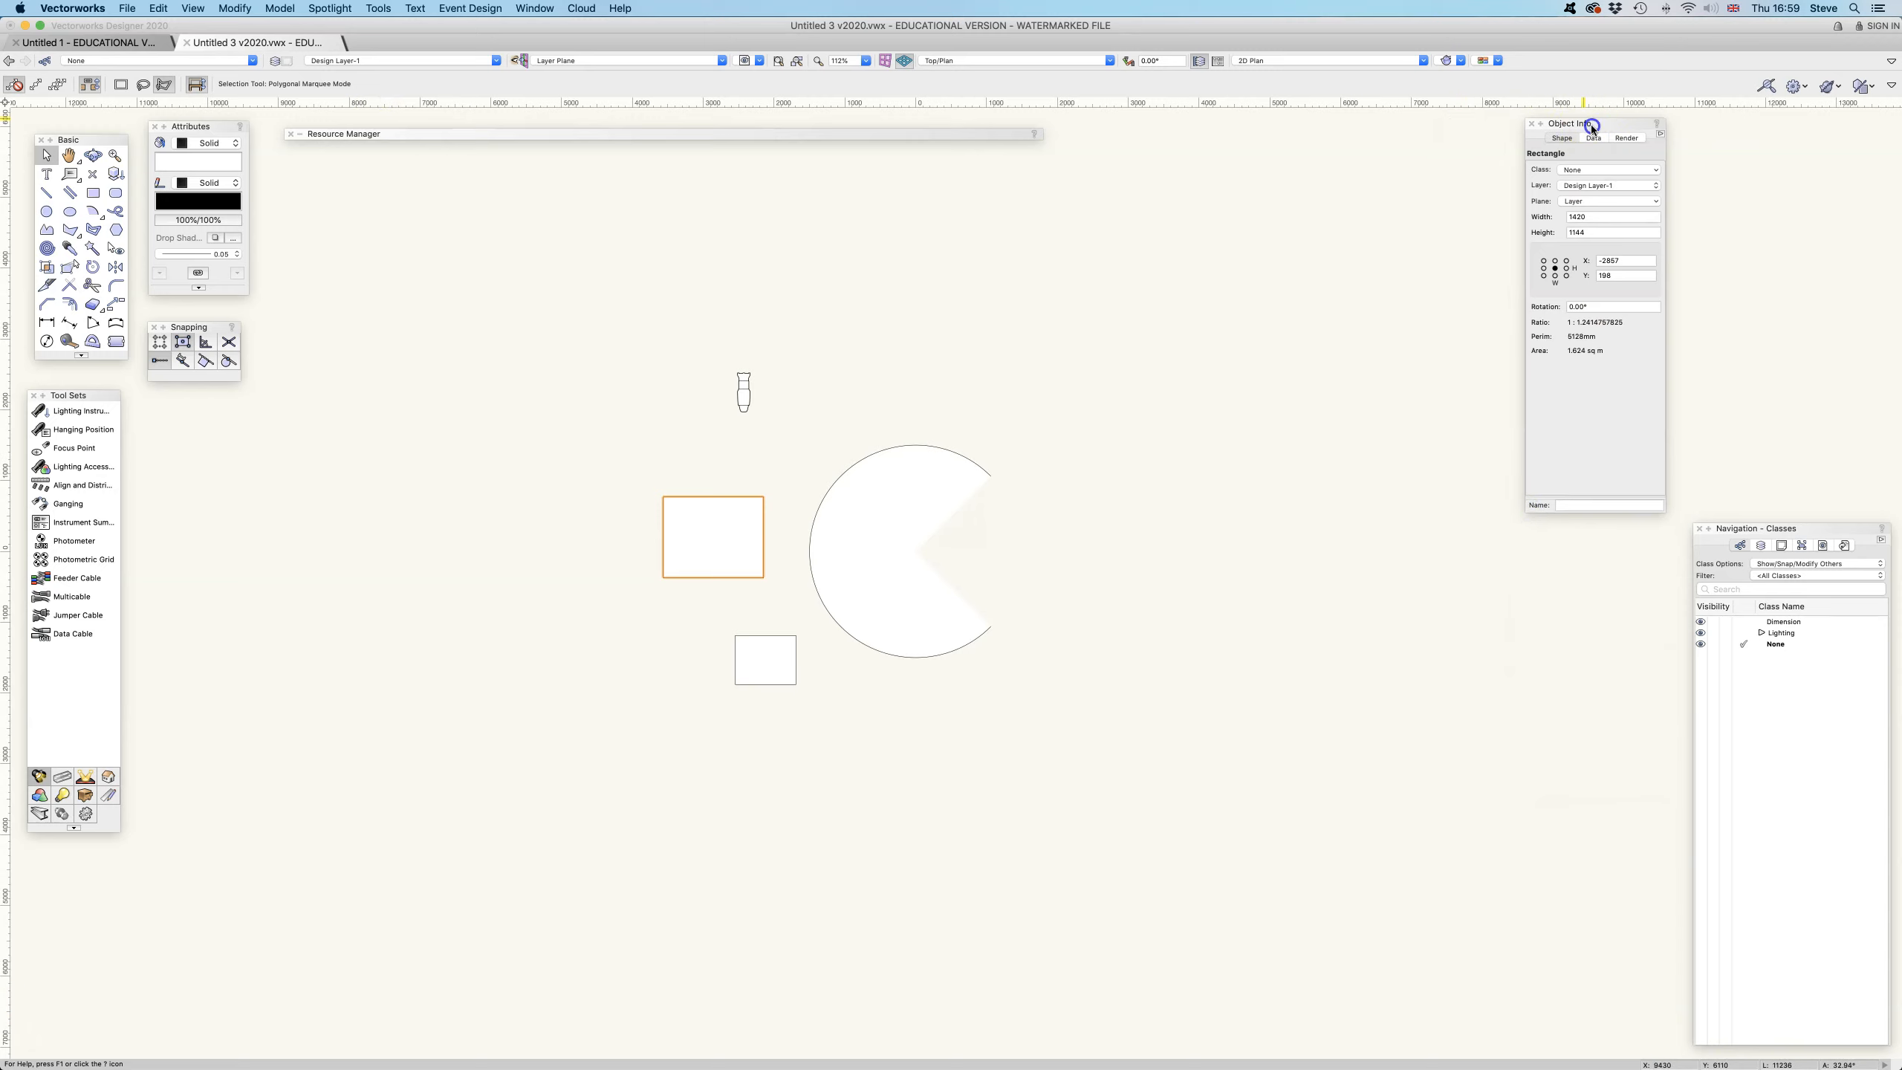
drag(1580, 123, 1744, 120)
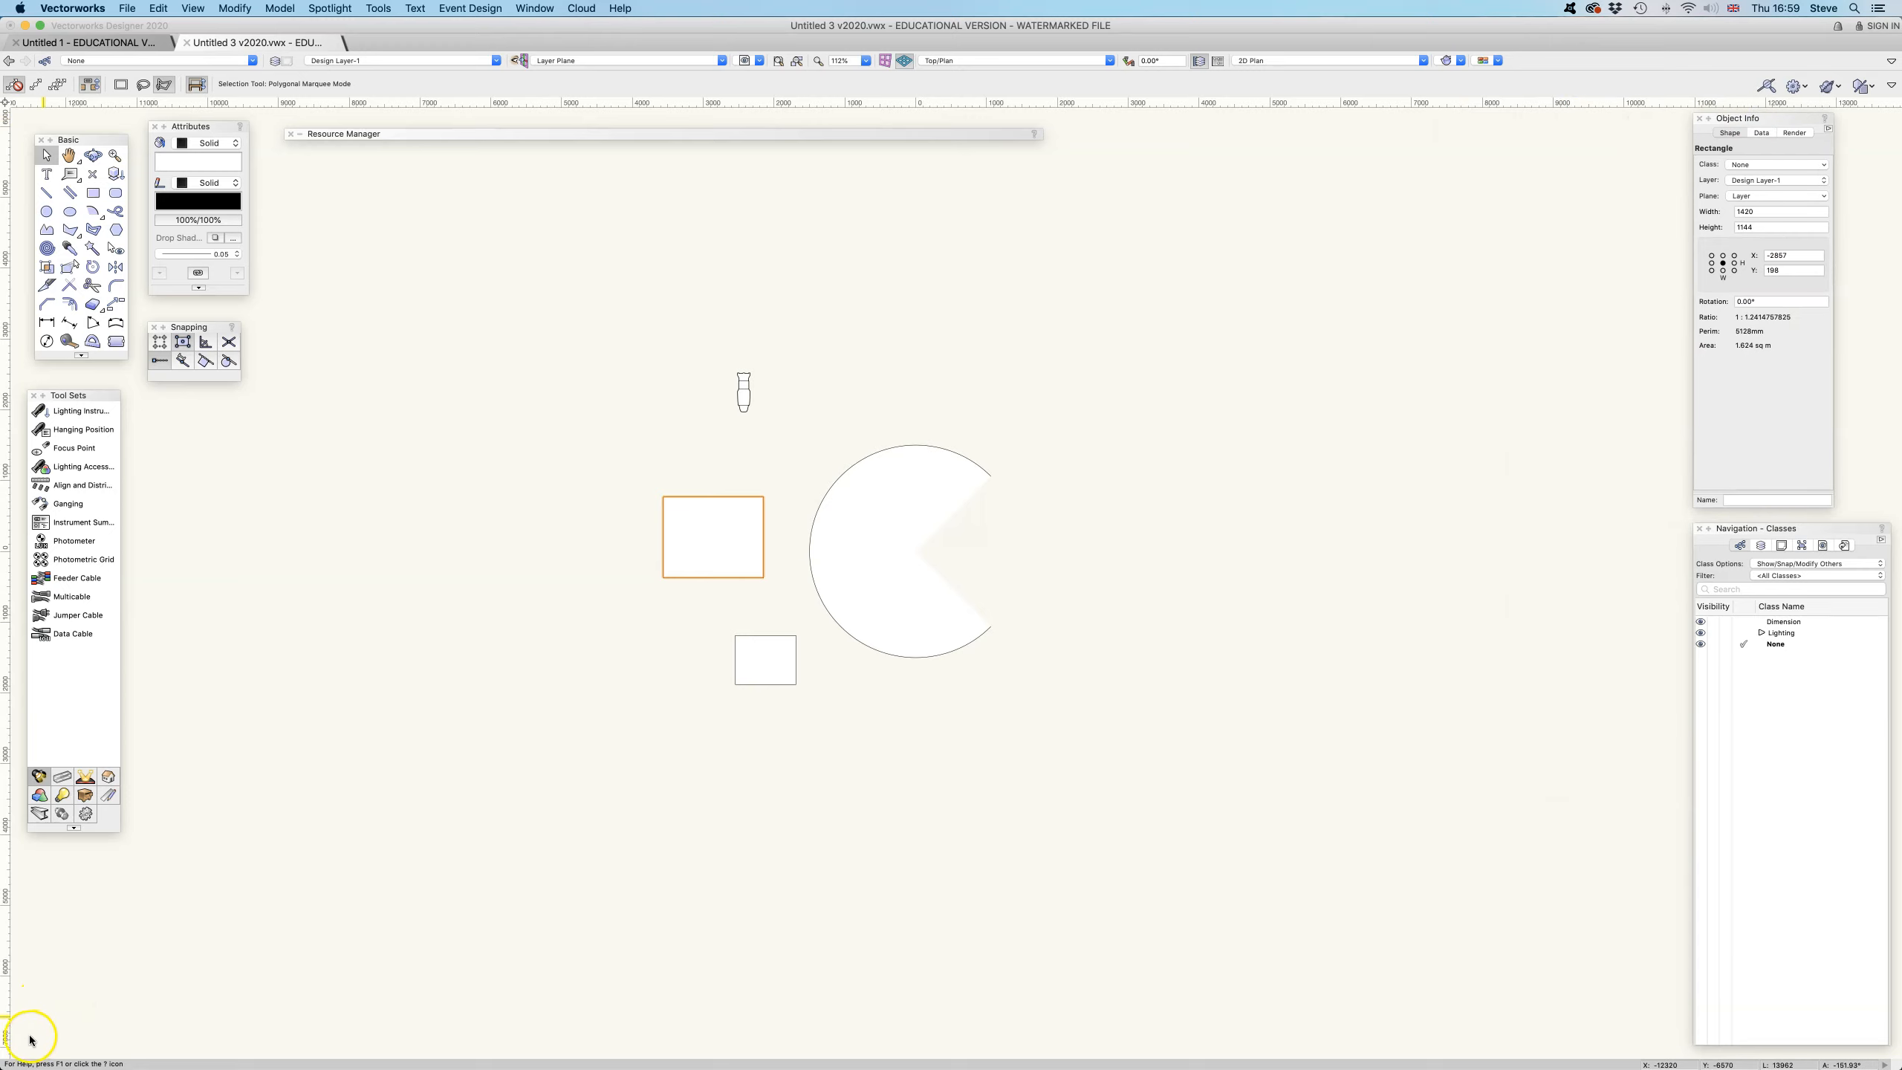